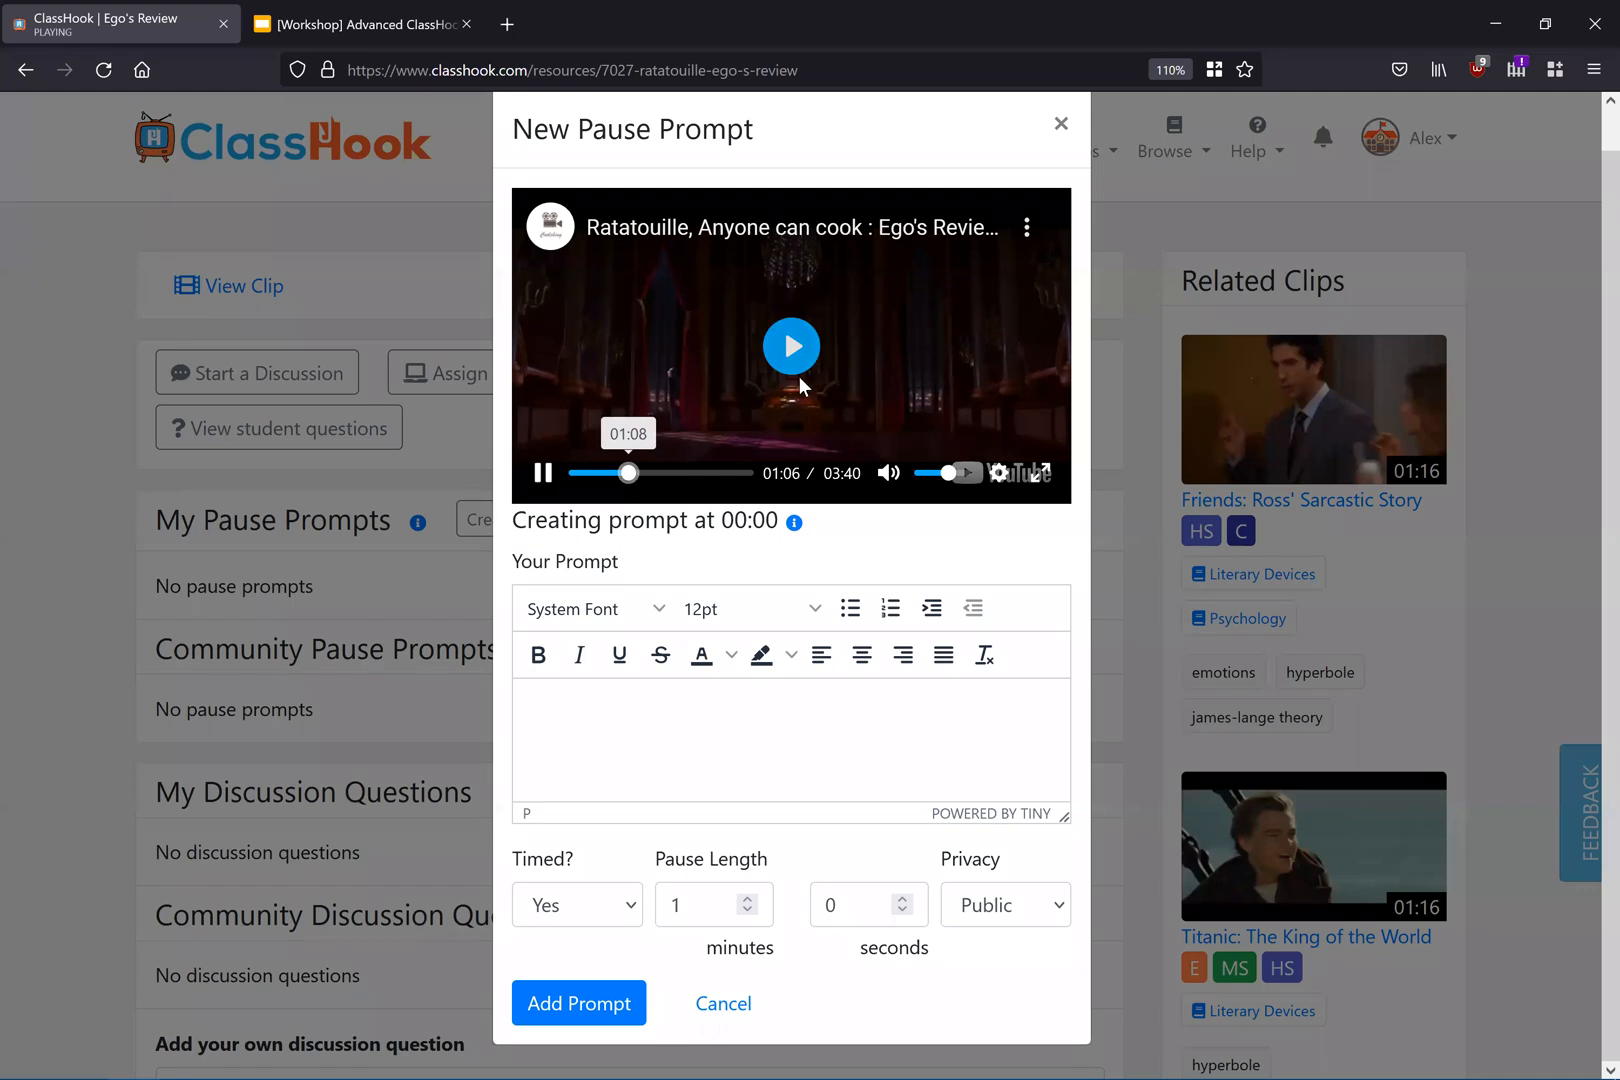
# Step: Pause the Ratatouille clip at 01:08 and add a pause prompt asking "Why is Ratatouille feeling this way?"
pyautogui.click(799, 346)
pyautogui.click(840, 752)
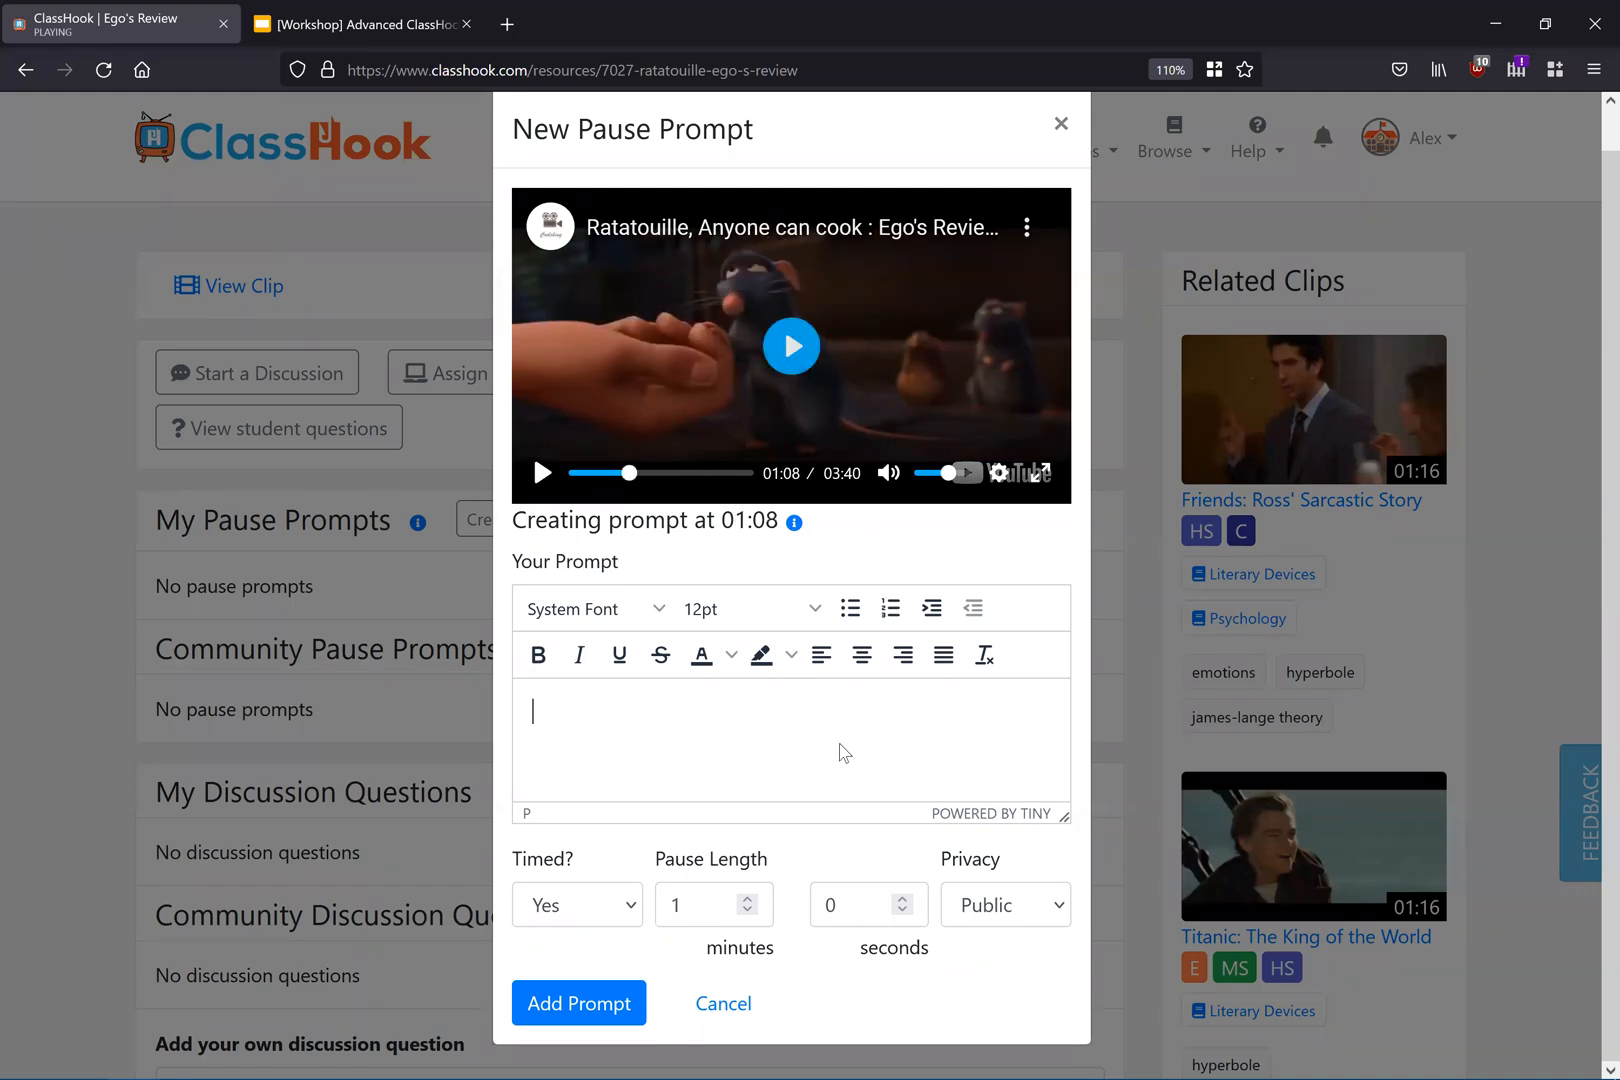
pyautogui.write('What is happening?')
pyautogui.hotkey('ctrl', 'a')
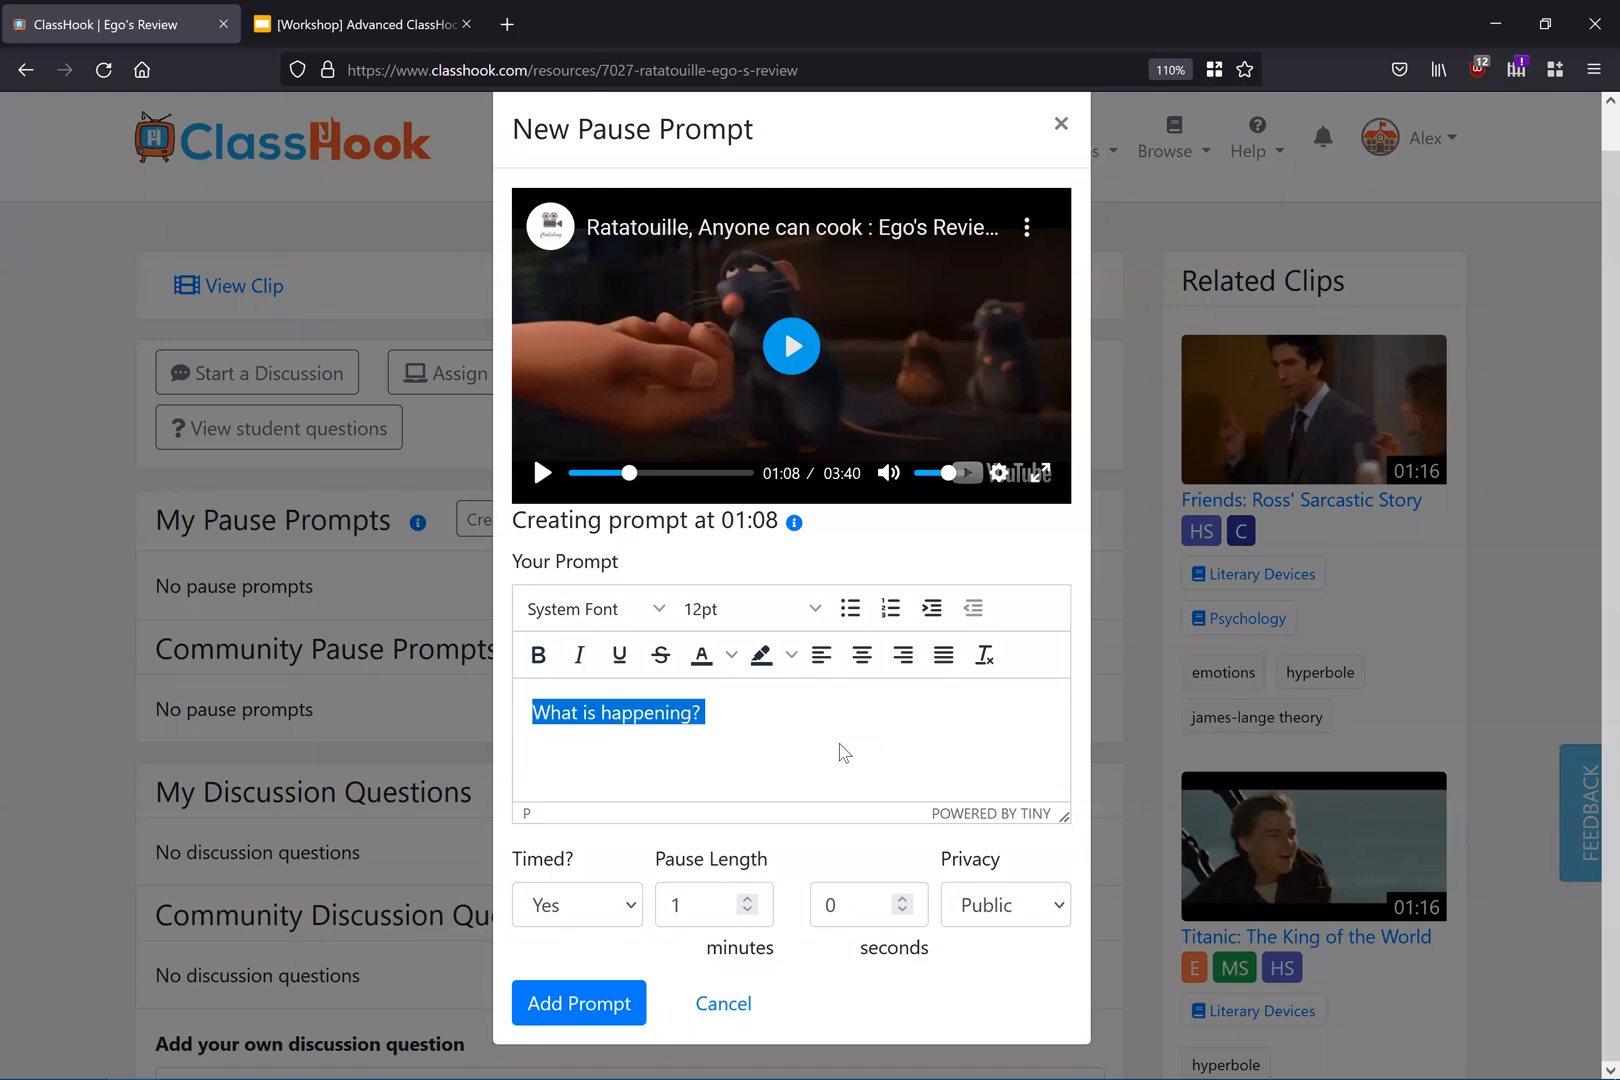
pyautogui.write('Why is Rat')
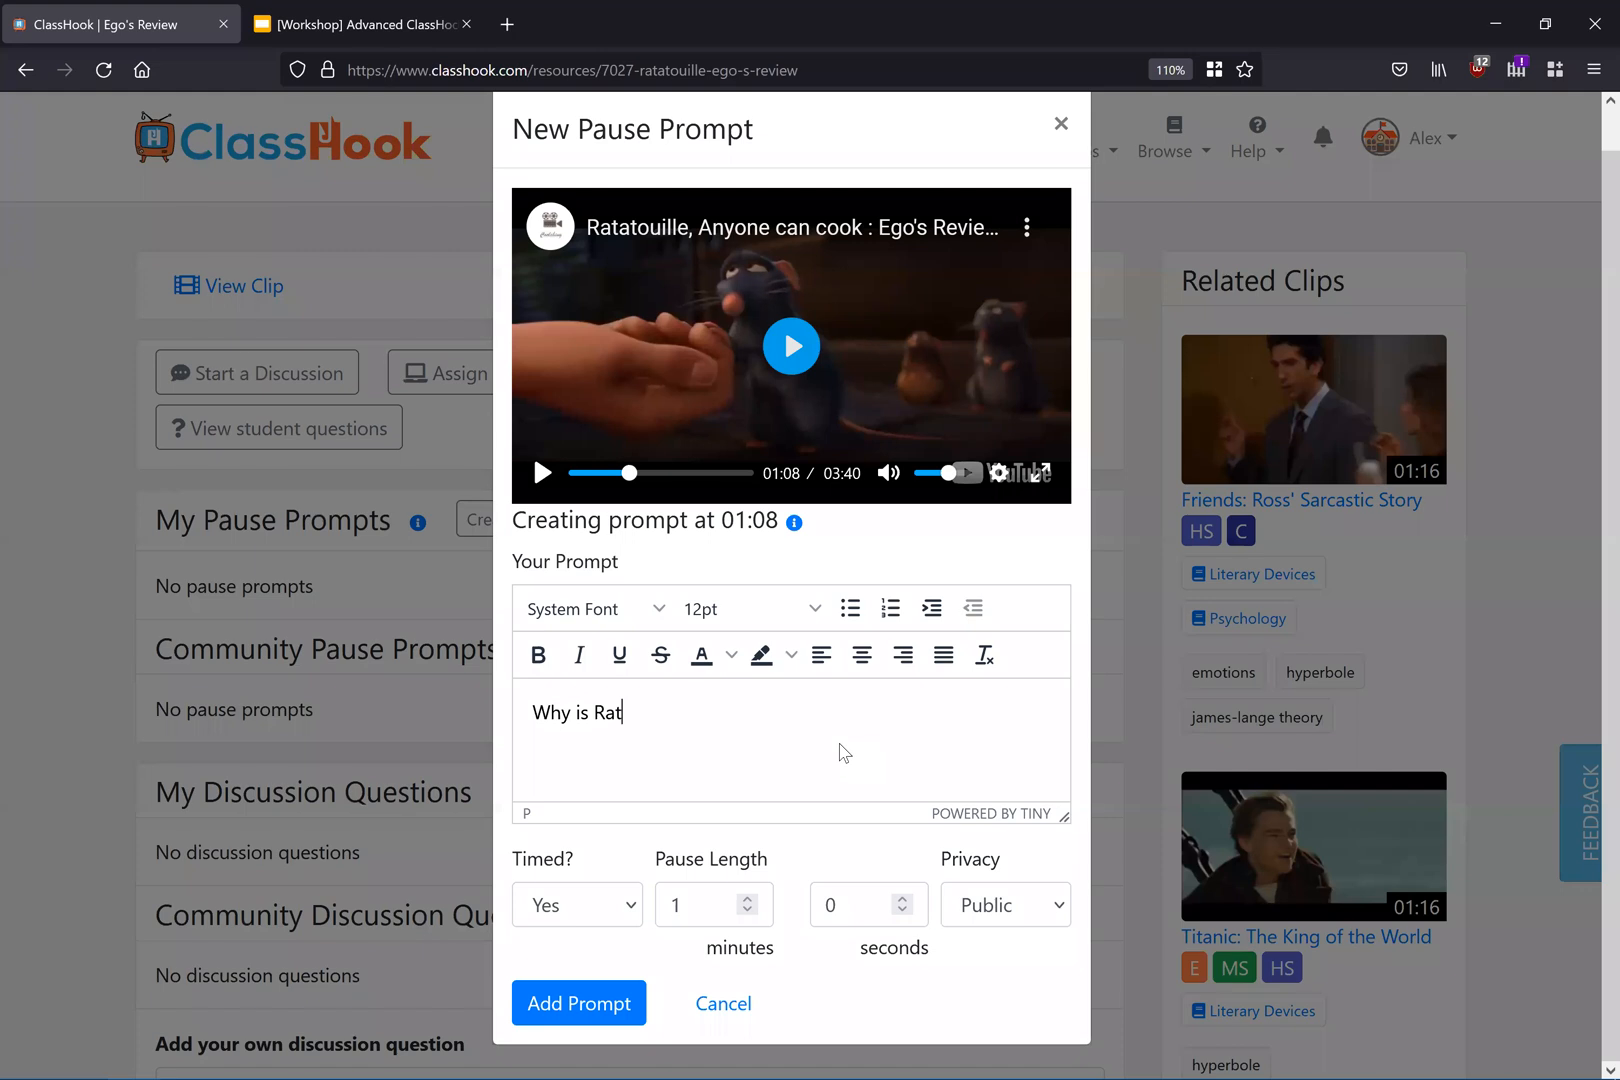
pyautogui.write('atouille feeling this way?')
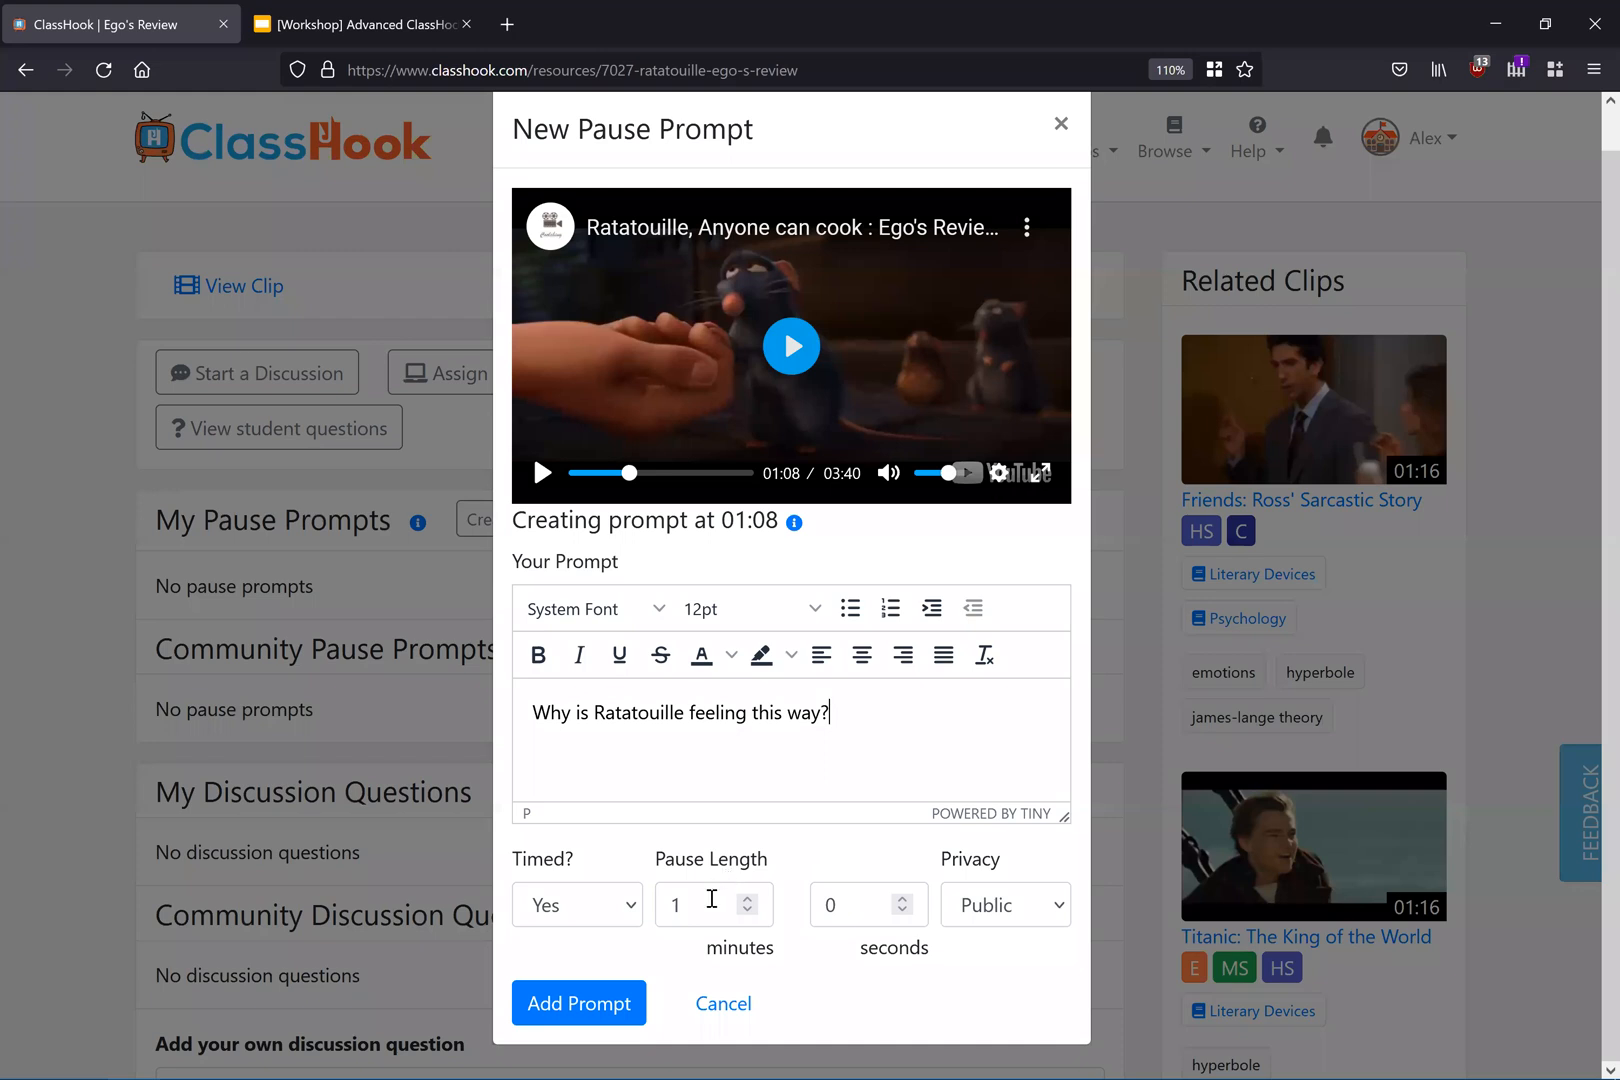
pyautogui.click(597, 1003)
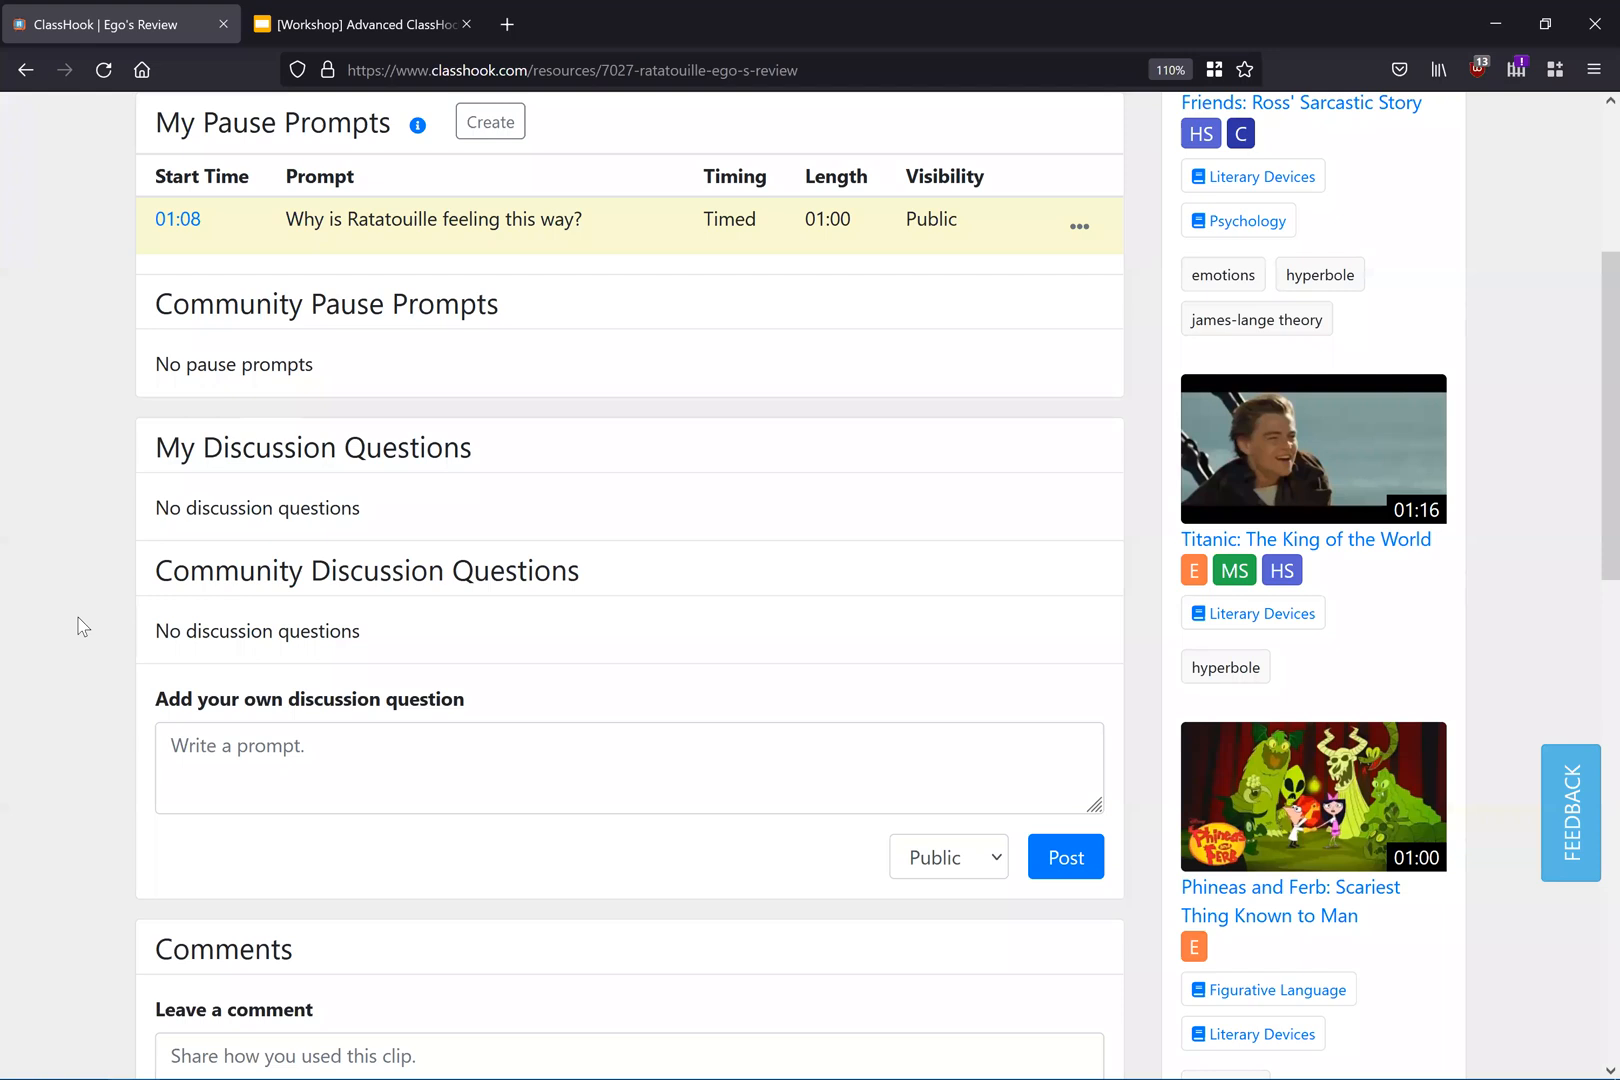
# Step: Preview the 01:08 pause prompt by playing the clip from its start time, then close the prompt
pyautogui.scroll(2, 94, 640)
pyautogui.scroll(1, 181, 541)
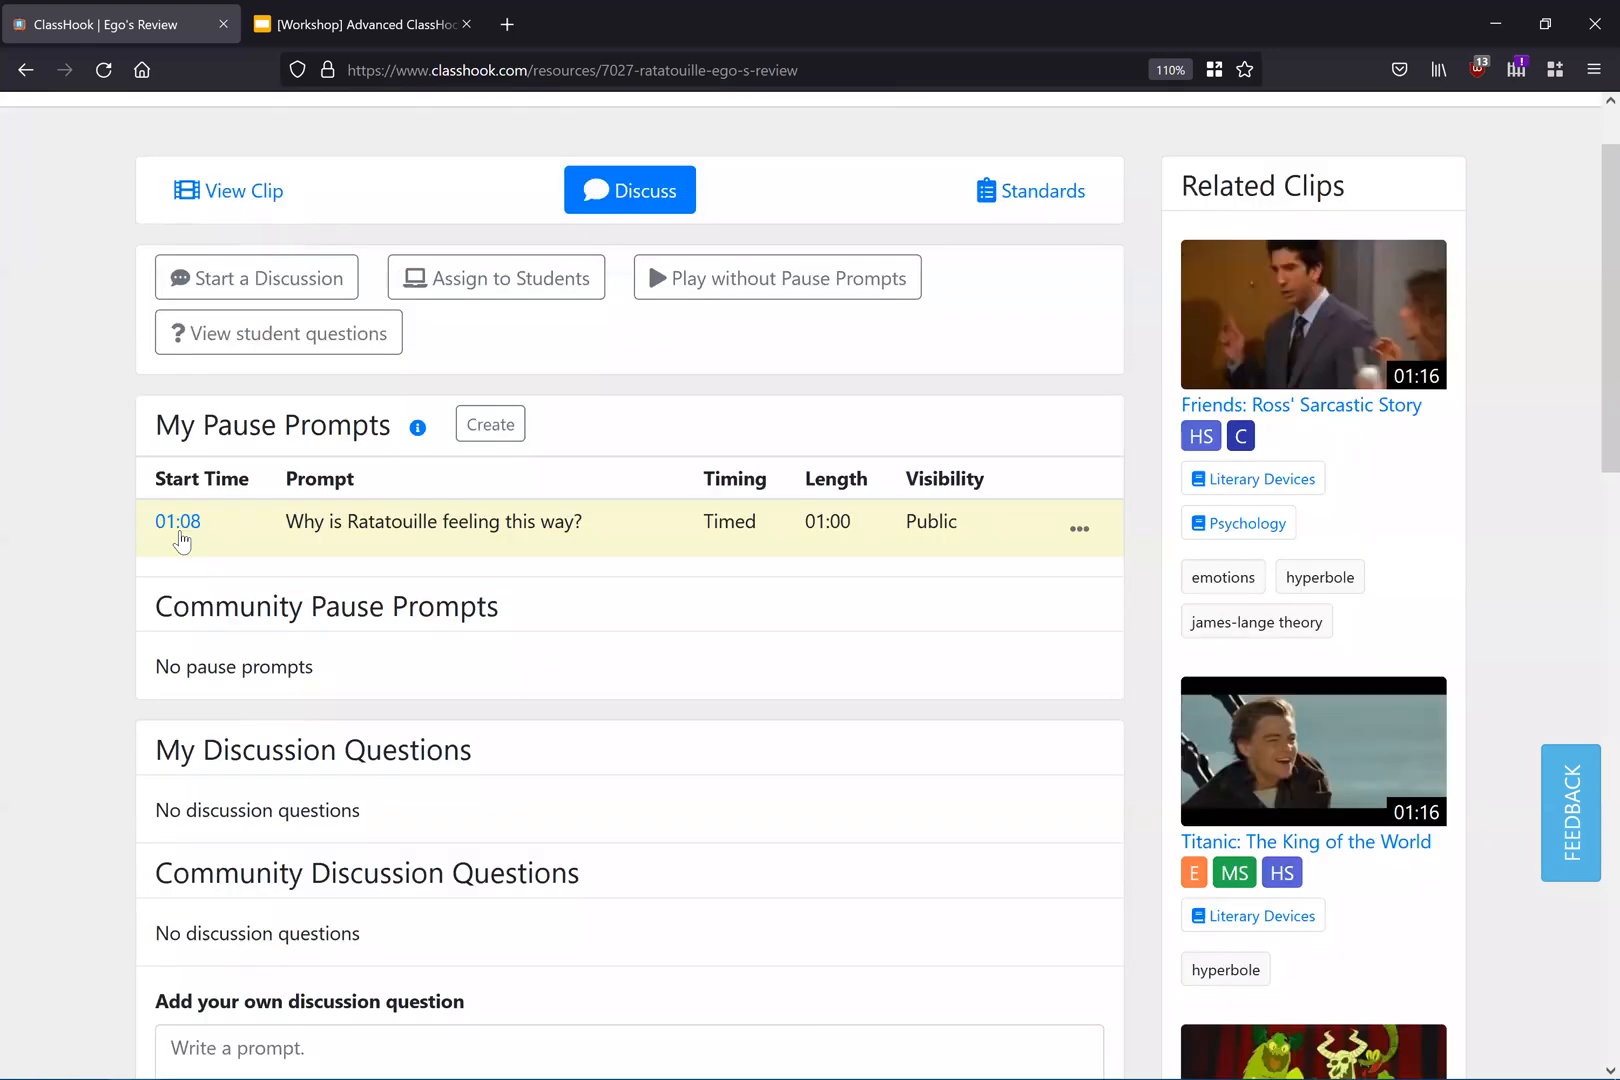
pyautogui.click(181, 541)
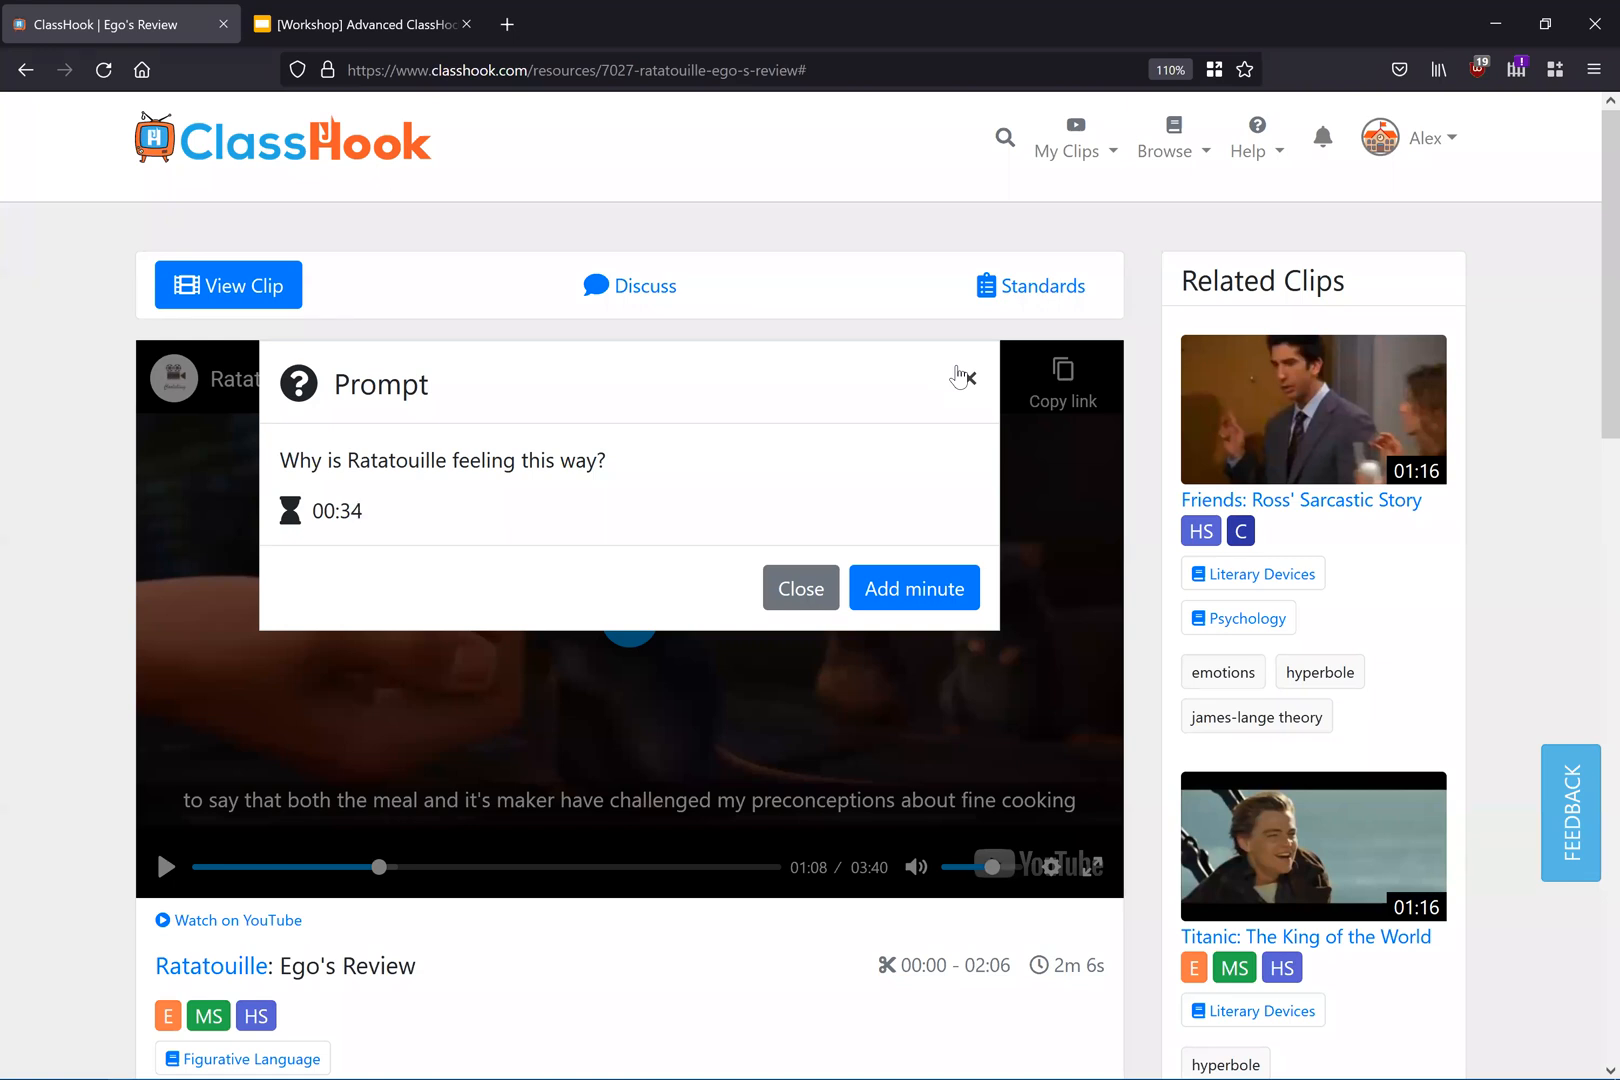
pyautogui.click(966, 378)
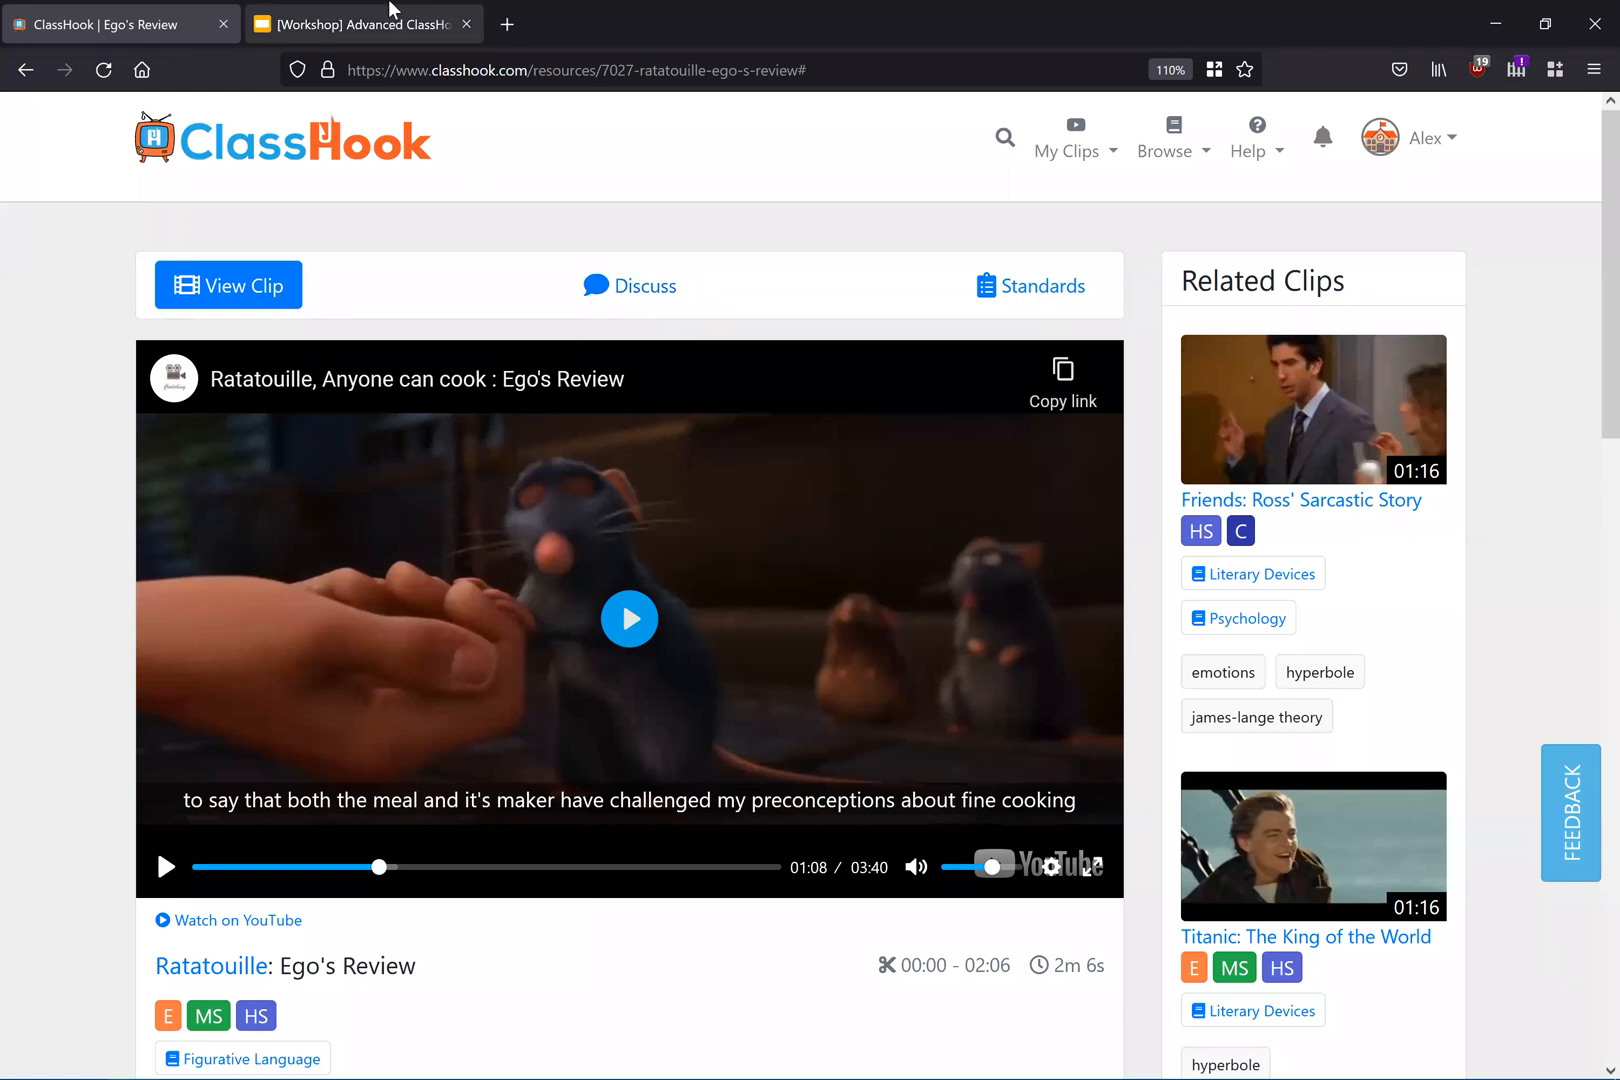
# Step: Glance at the workshop slides, return to the clip, and open Start a Discussion from its Discuss section
pyautogui.hotkey('ctrl', 'Tab')
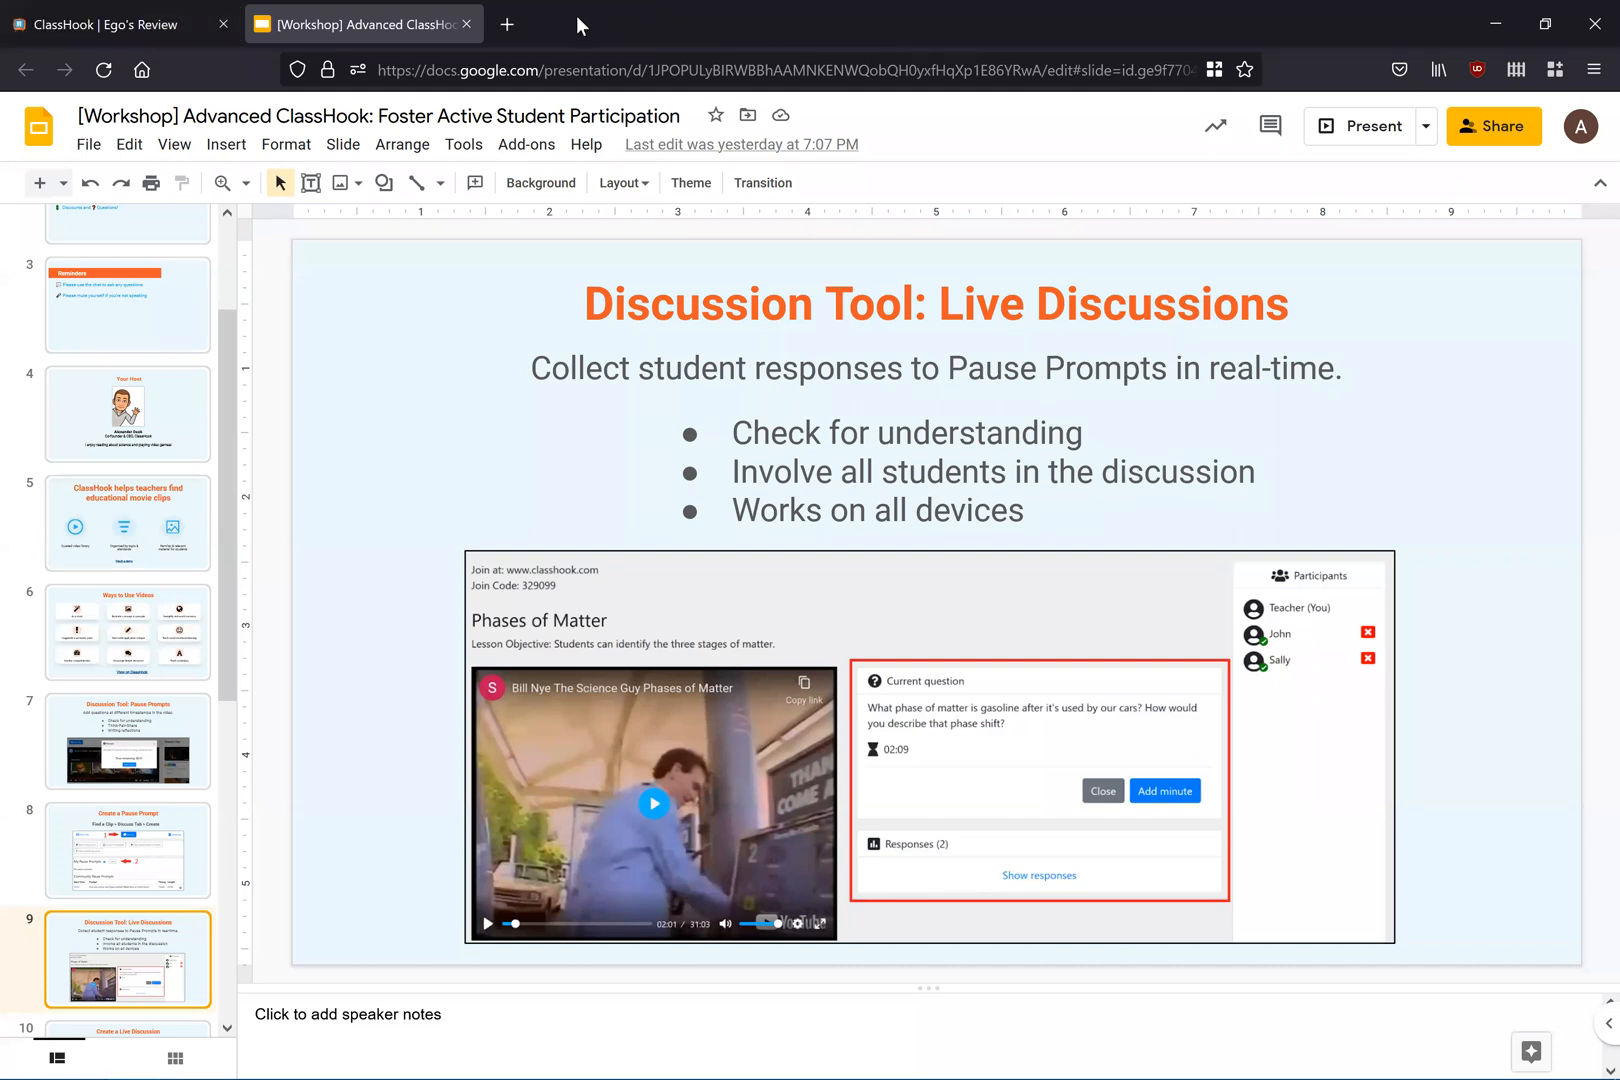
pyautogui.click(197, 12)
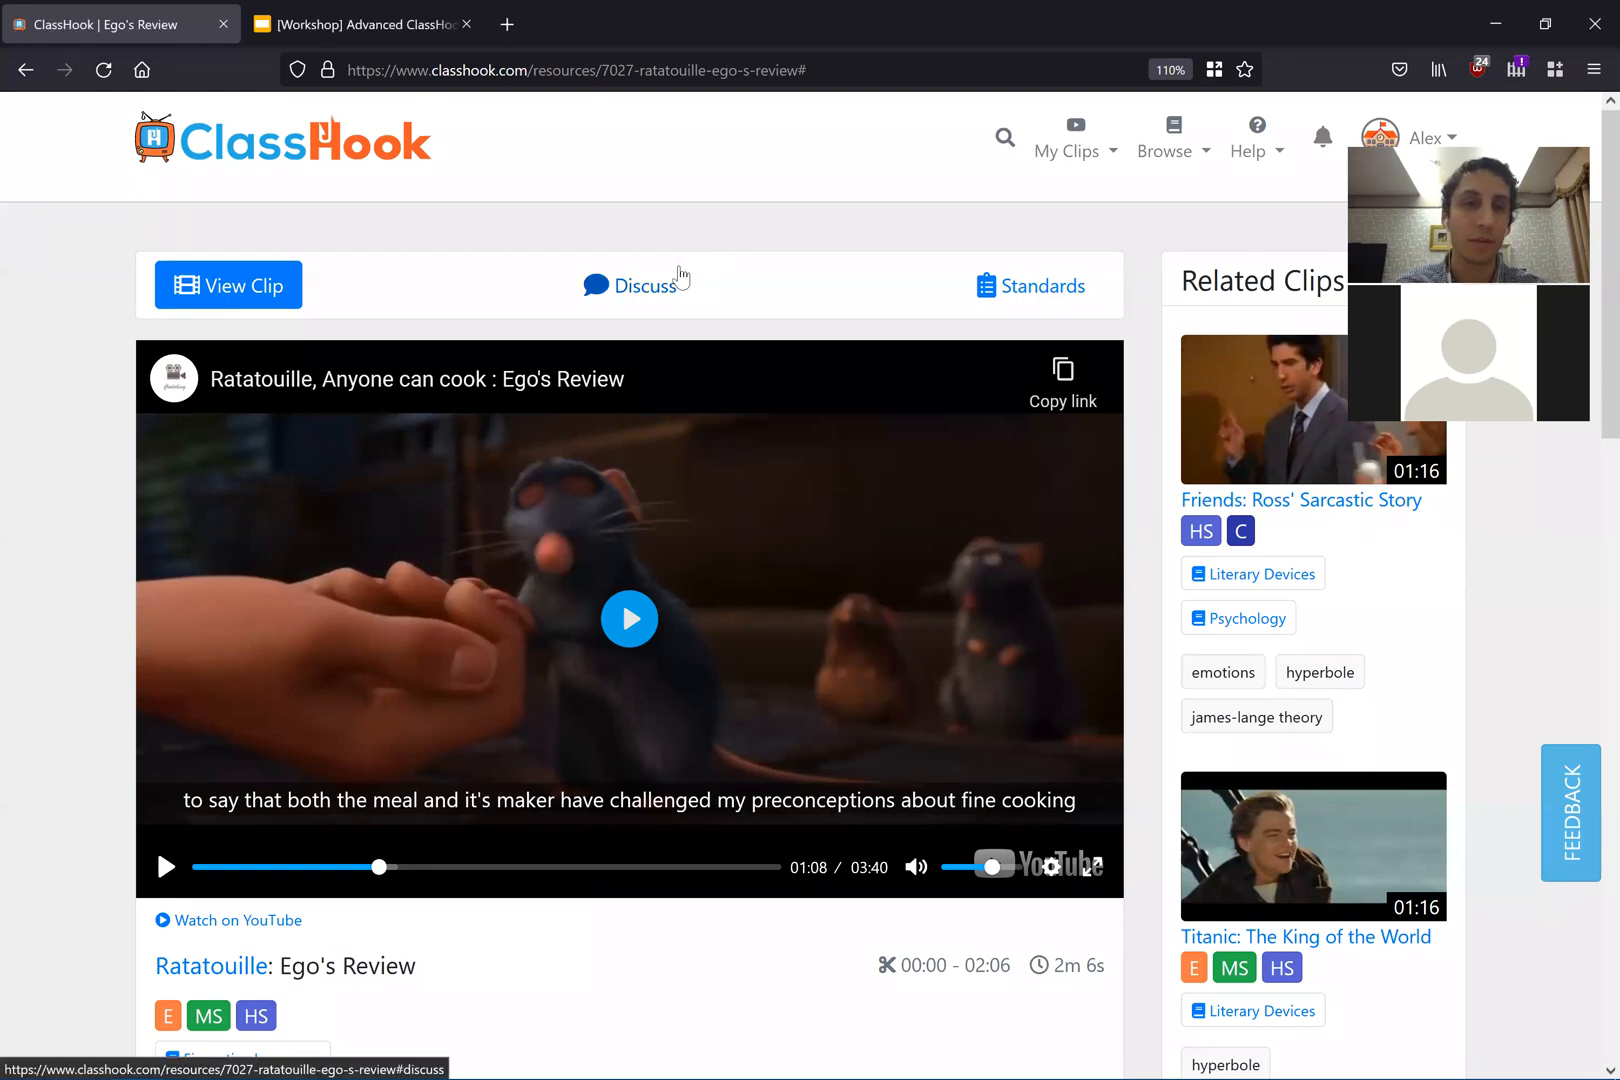
pyautogui.click(684, 288)
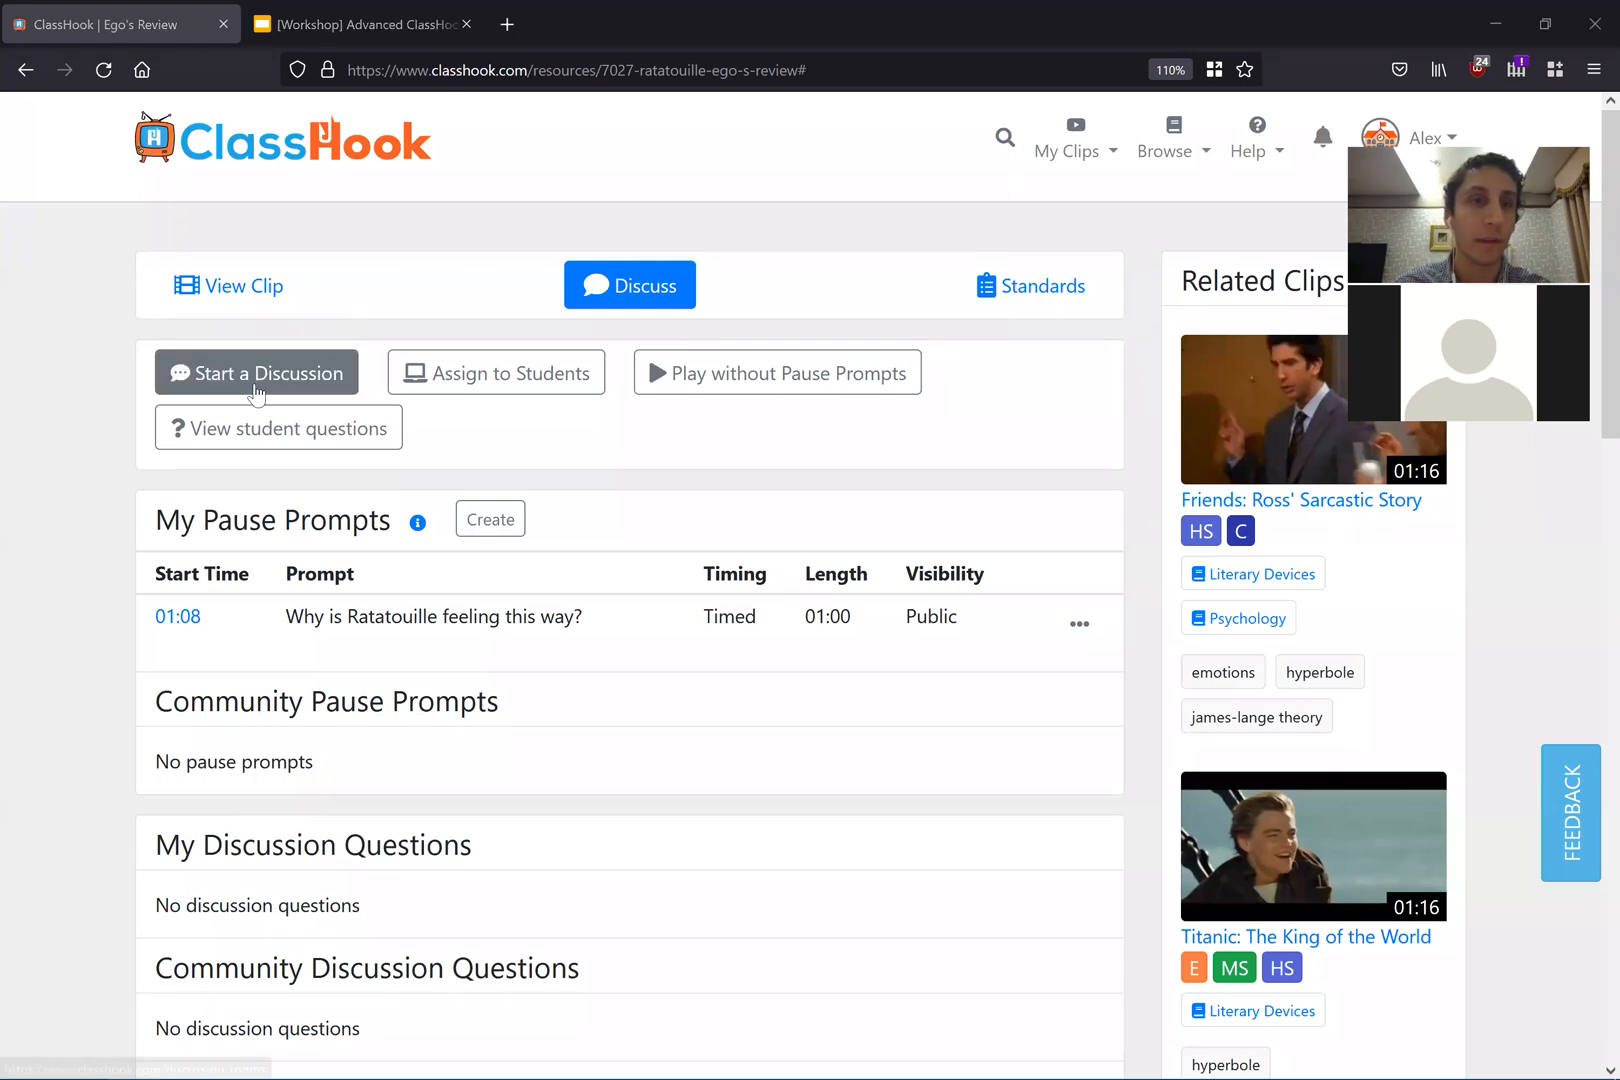
pyautogui.click(257, 389)
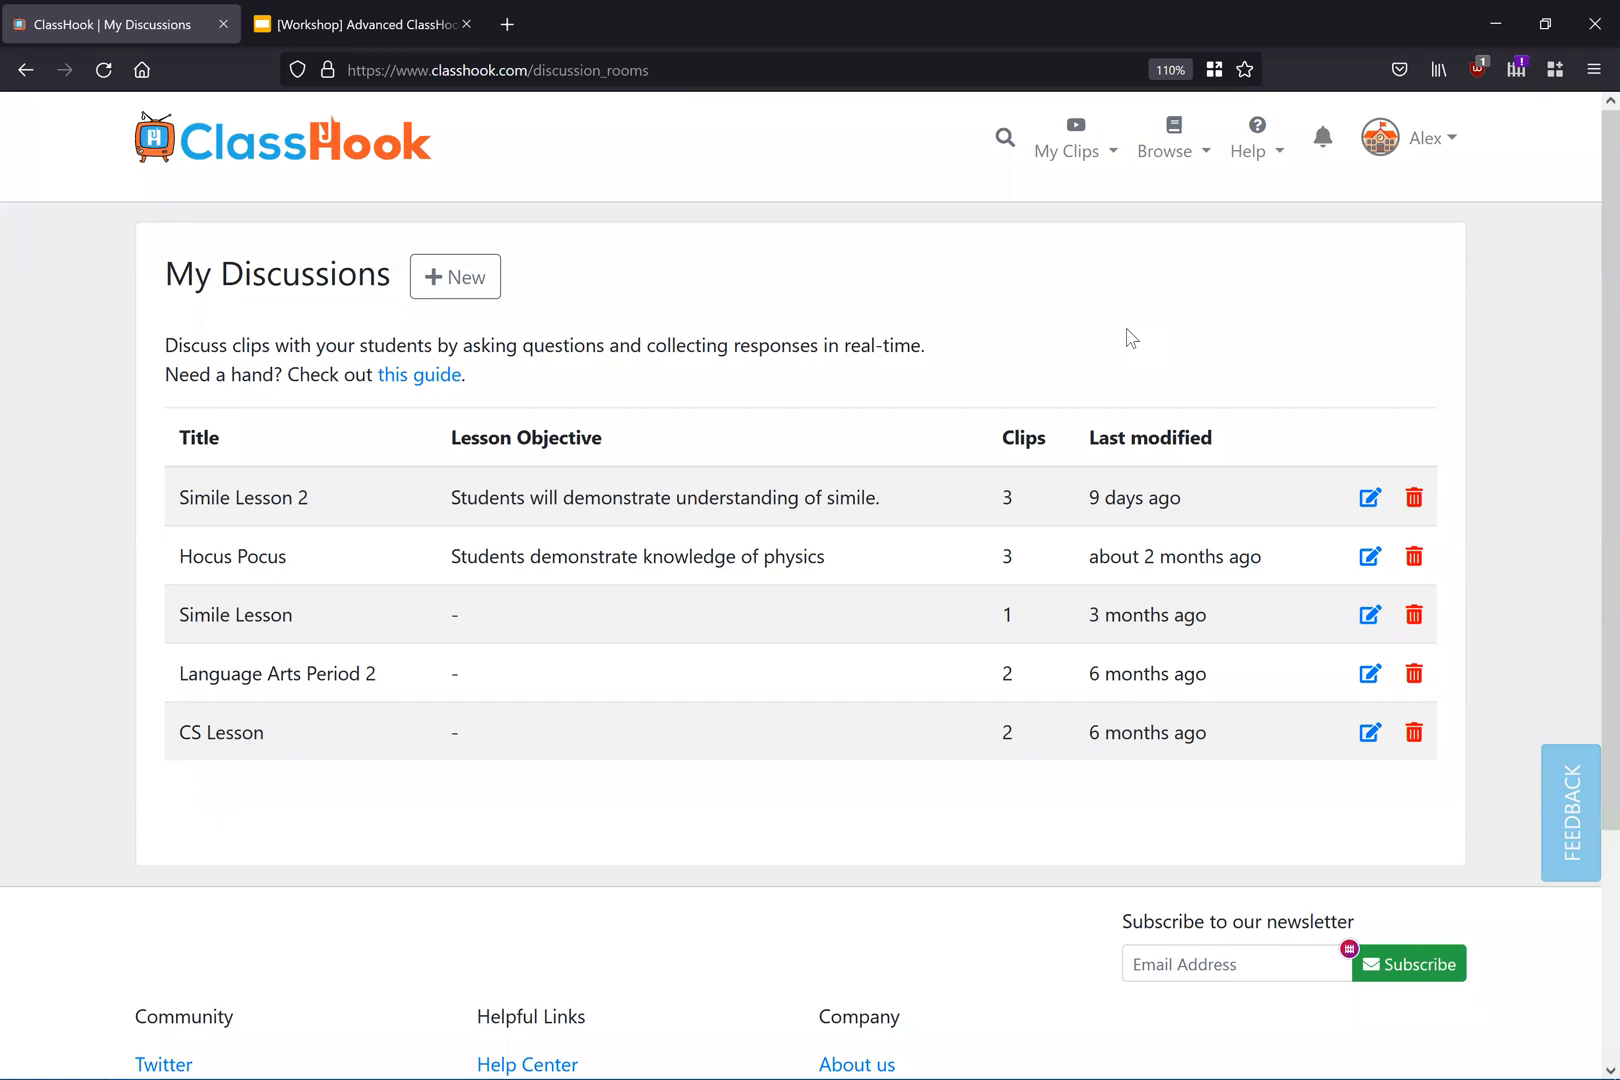
# Step: Open the Hocus Pocus discussion for editing and show the first queued clip with its questions
pyautogui.click(1369, 556)
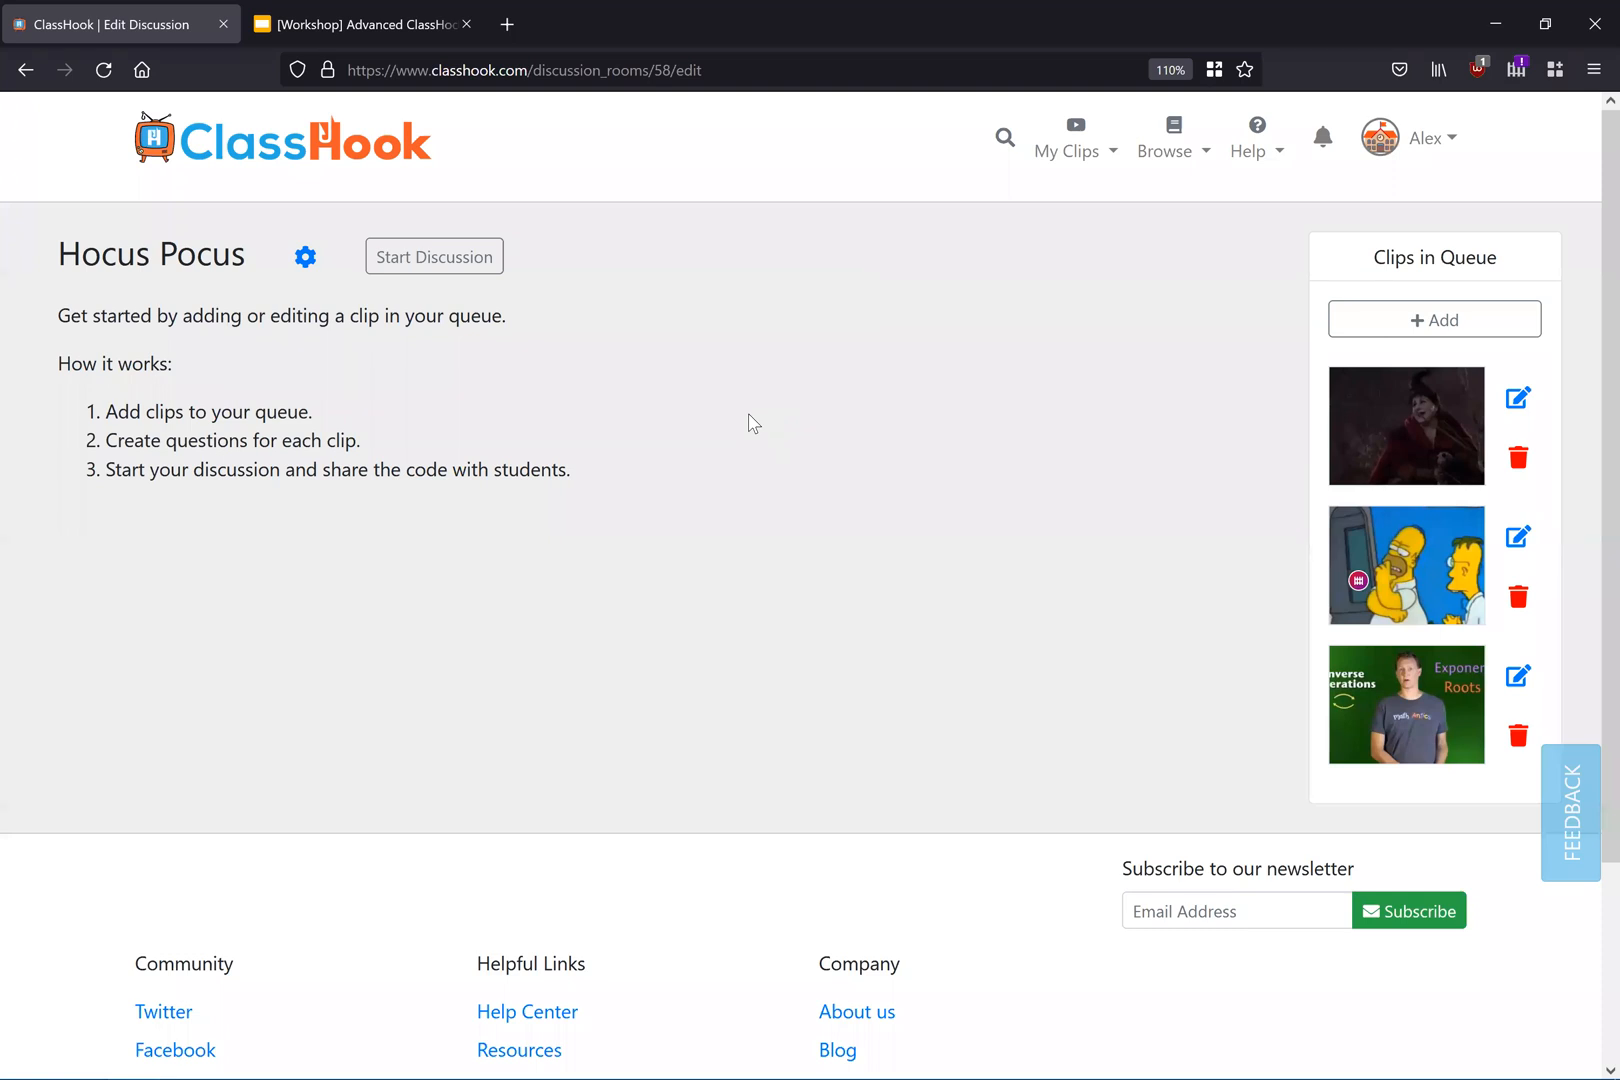
pyautogui.moveTo(572, 469); pyautogui.dragTo(100, 405)
pyautogui.click(813, 362)
pyautogui.click(1517, 398)
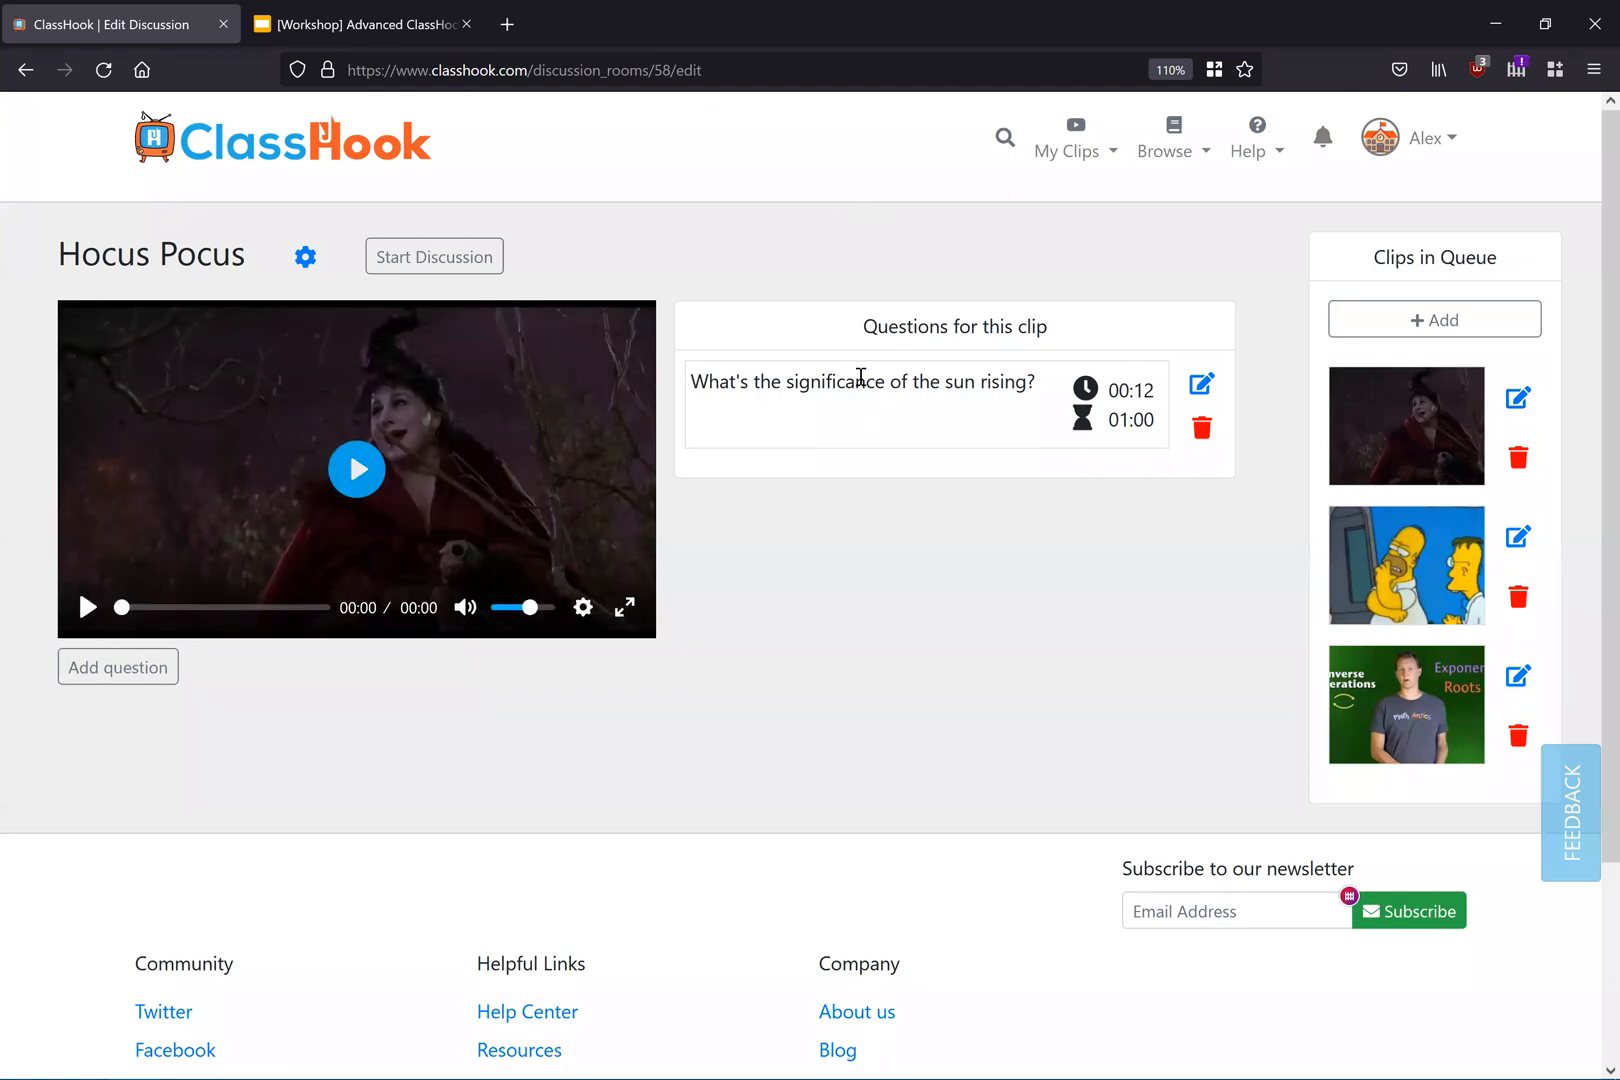
pyautogui.click(117, 676)
pyautogui.scroll(-4, 437, 459)
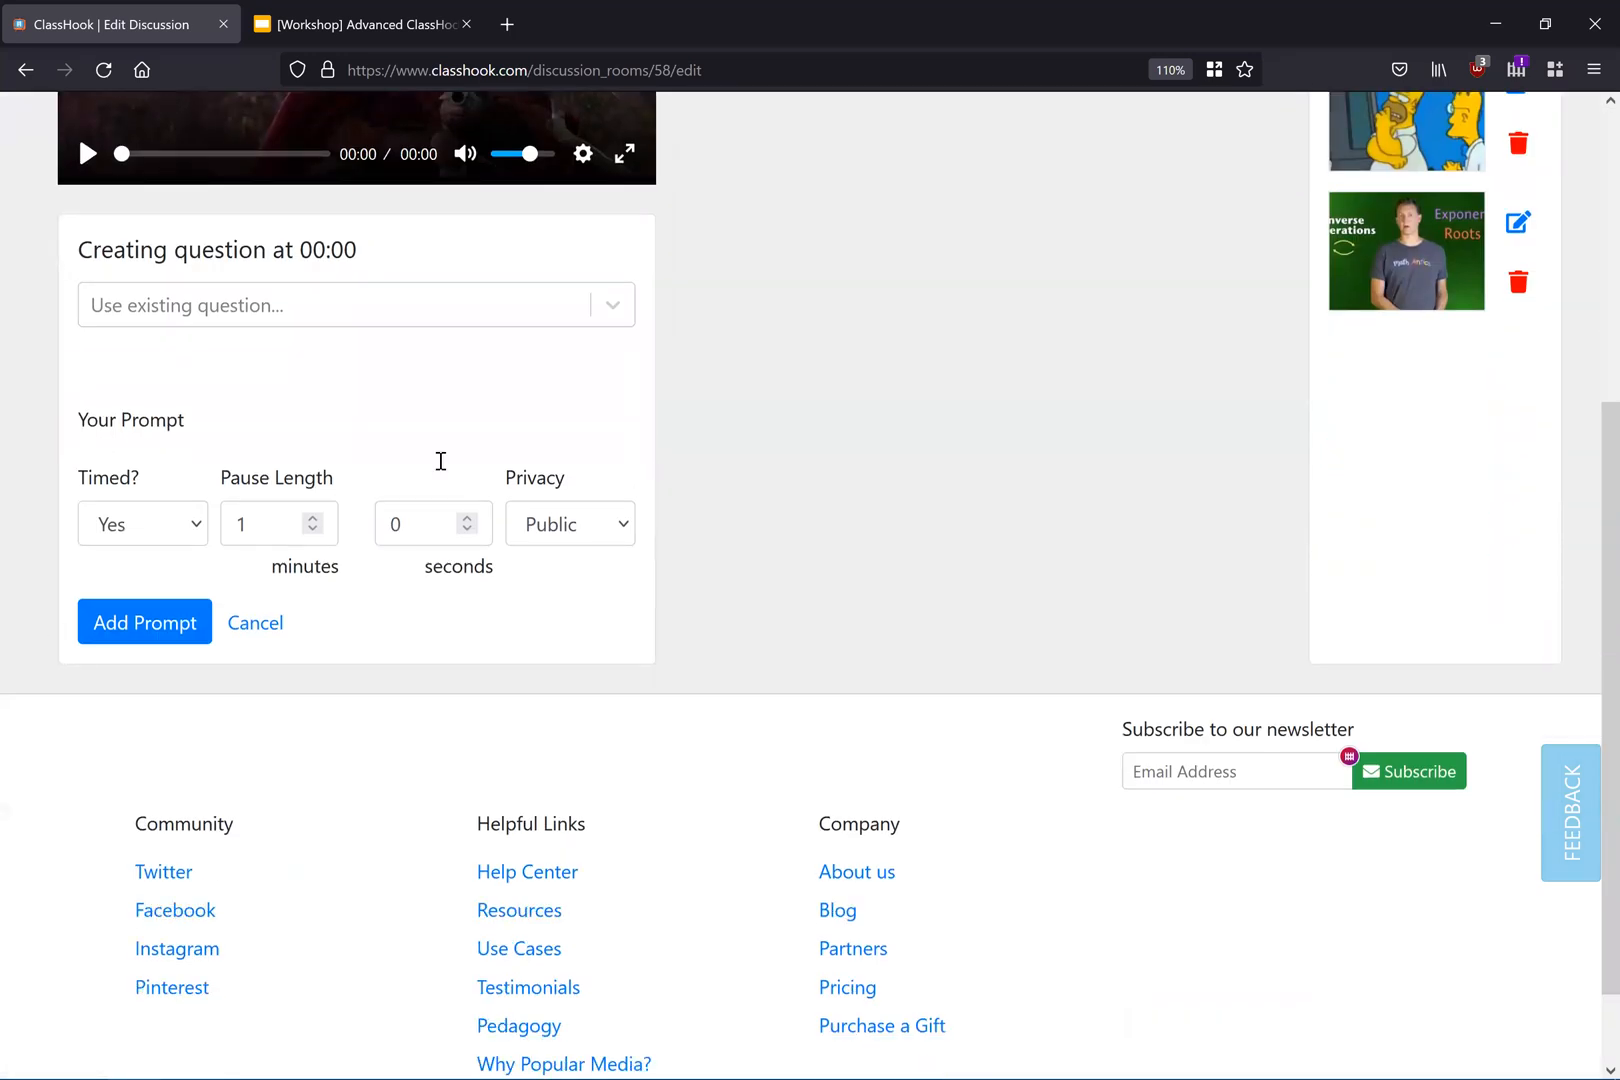
pyautogui.scroll(2, 621, 485)
pyautogui.click(611, 465)
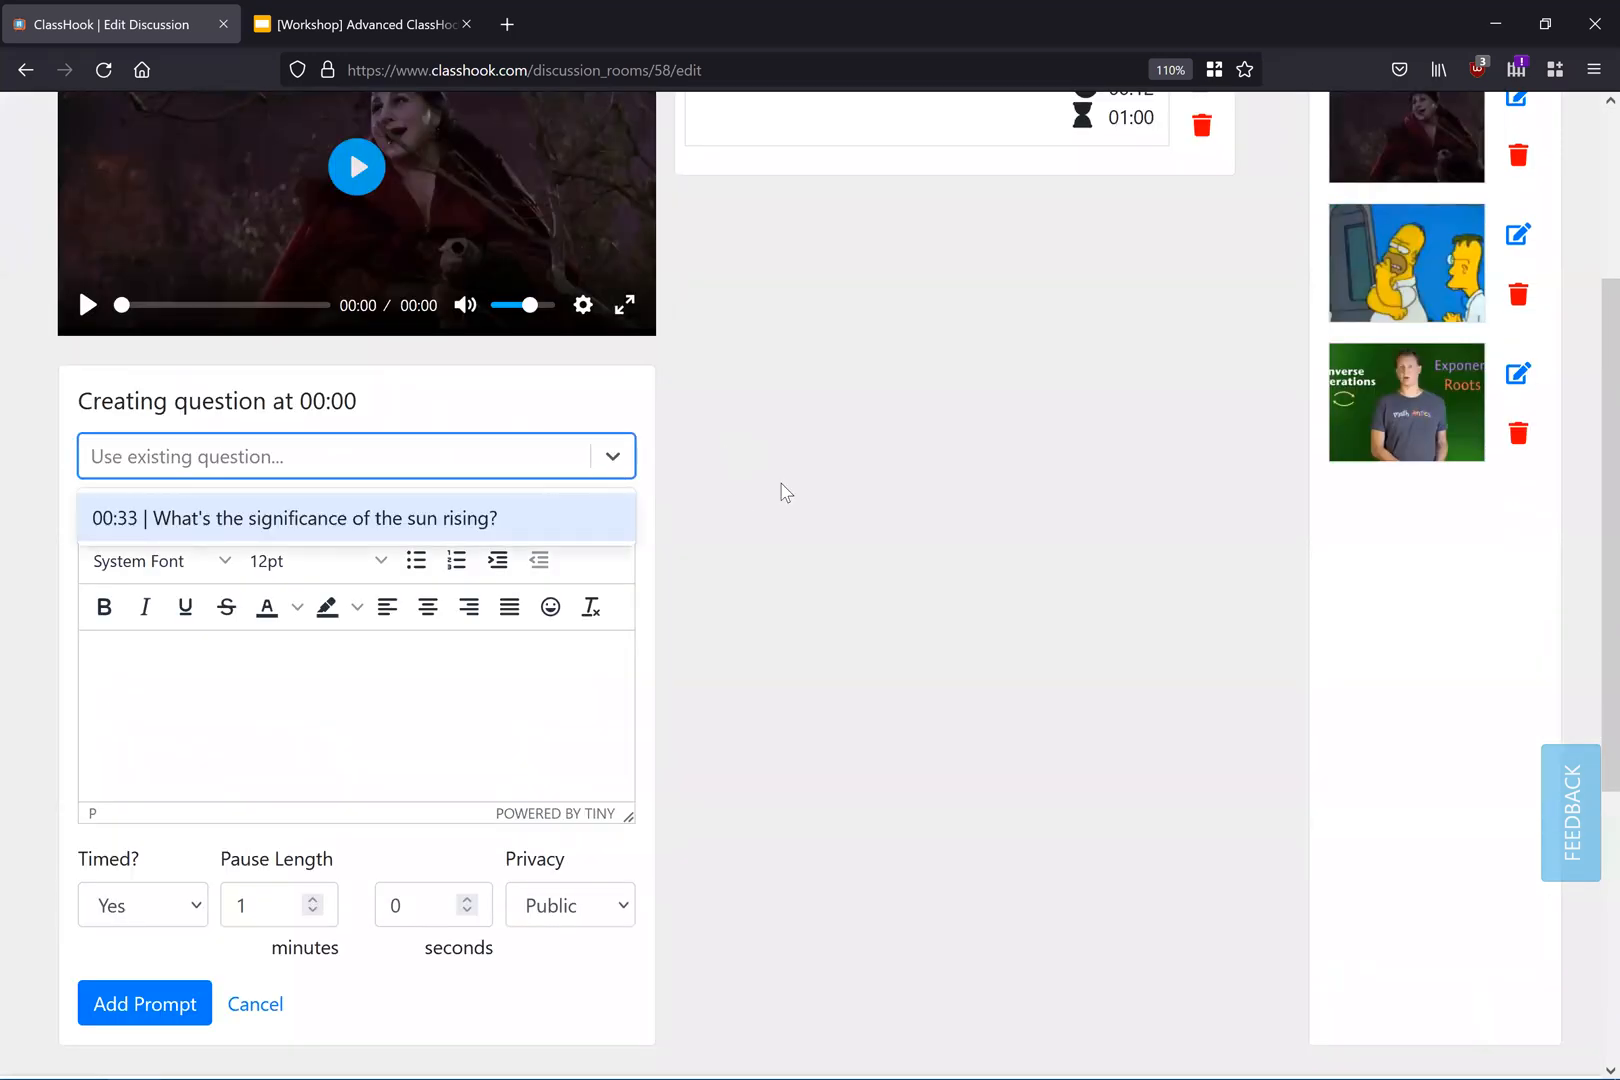
pyautogui.click(857, 486)
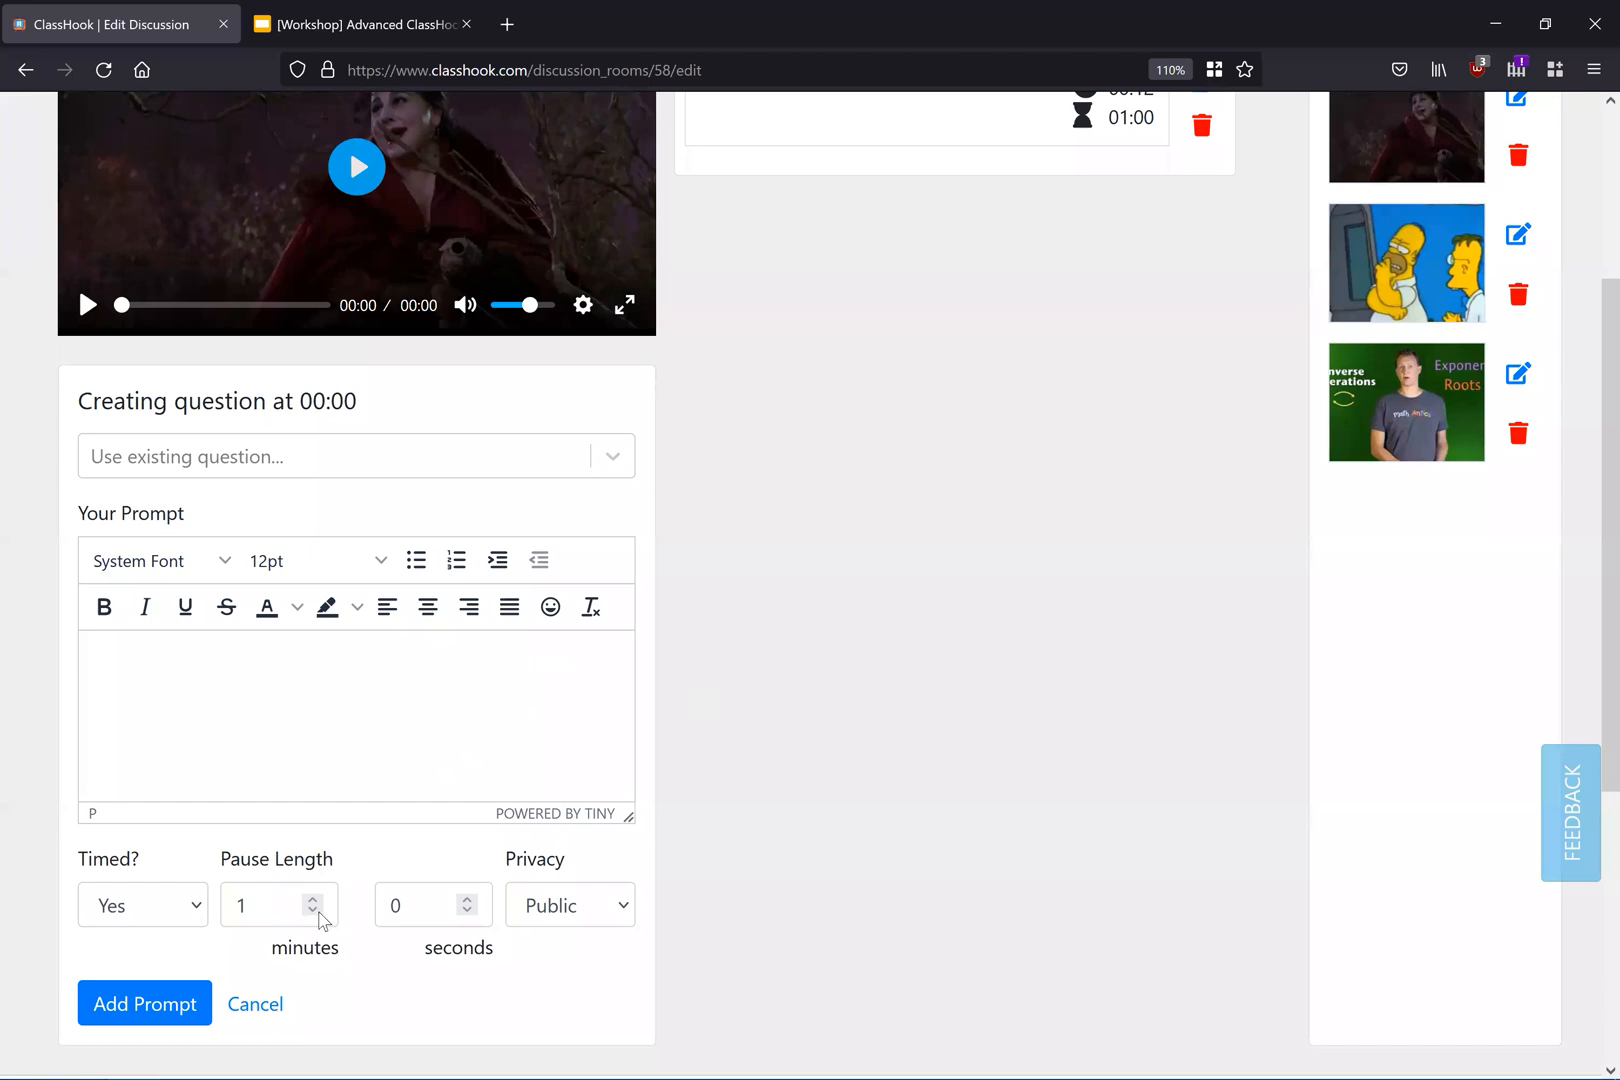
pyautogui.click(278, 1006)
pyautogui.scroll(5, 803, 676)
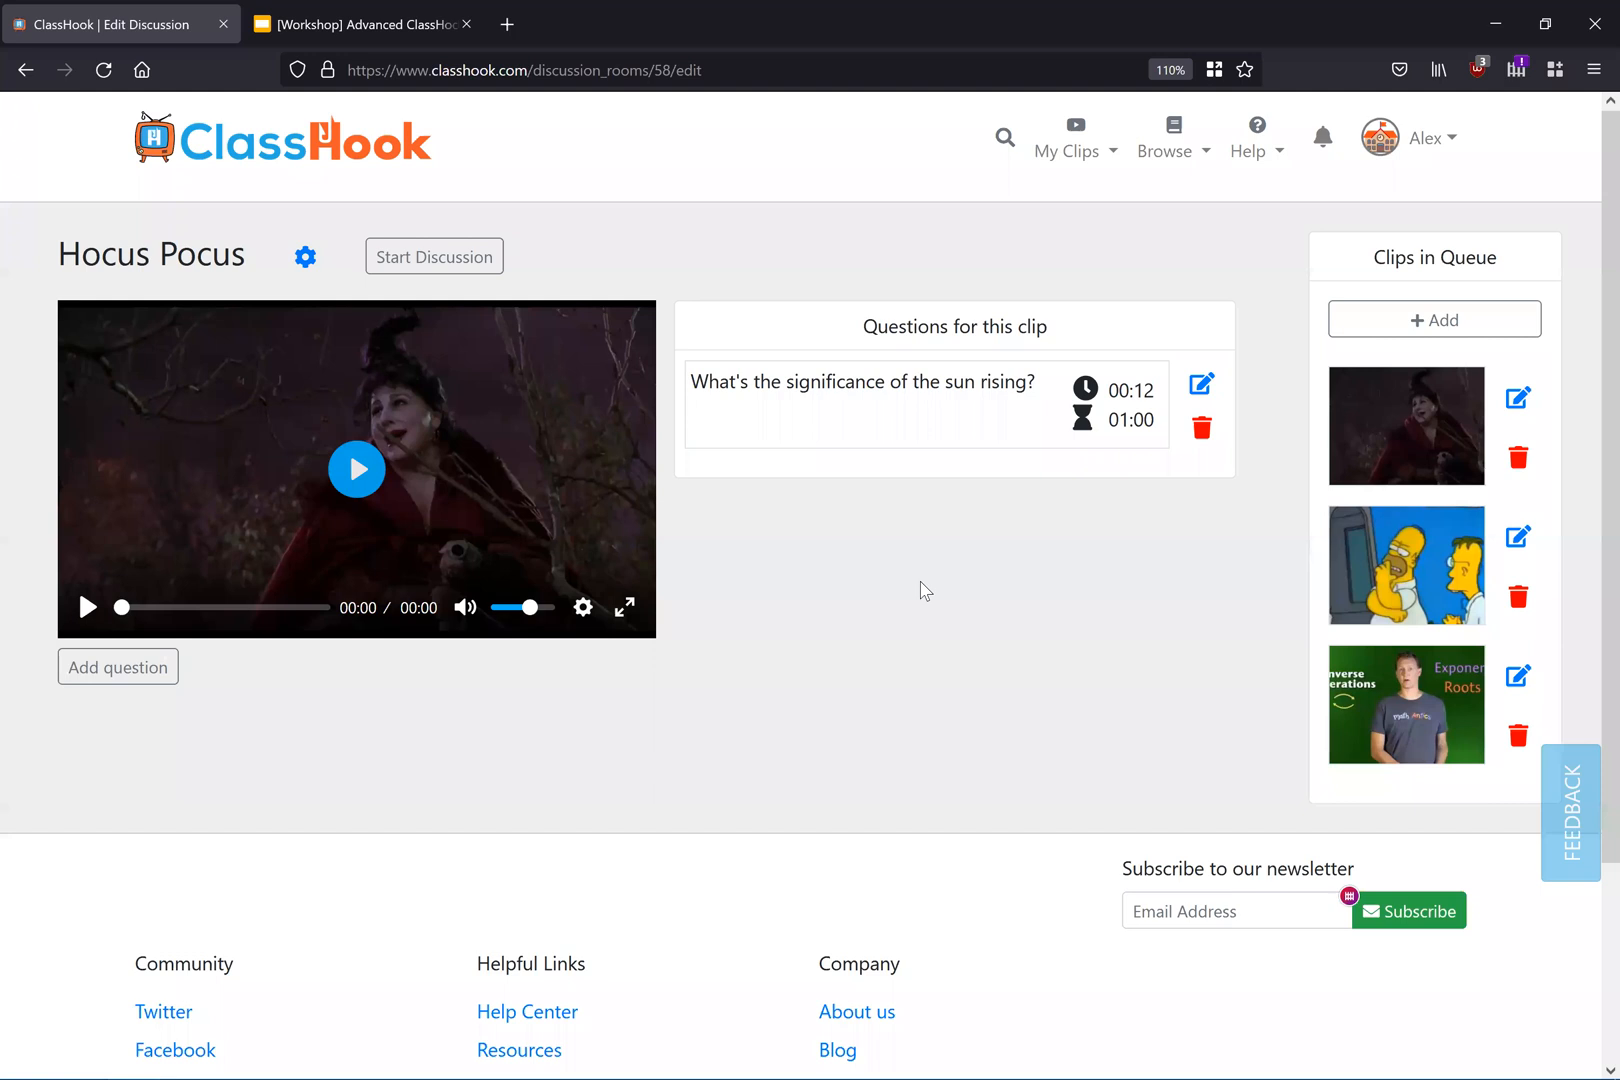
# Step: Review the question editor of the first clip and the questions of the second and third queued clips
pyautogui.click(1205, 386)
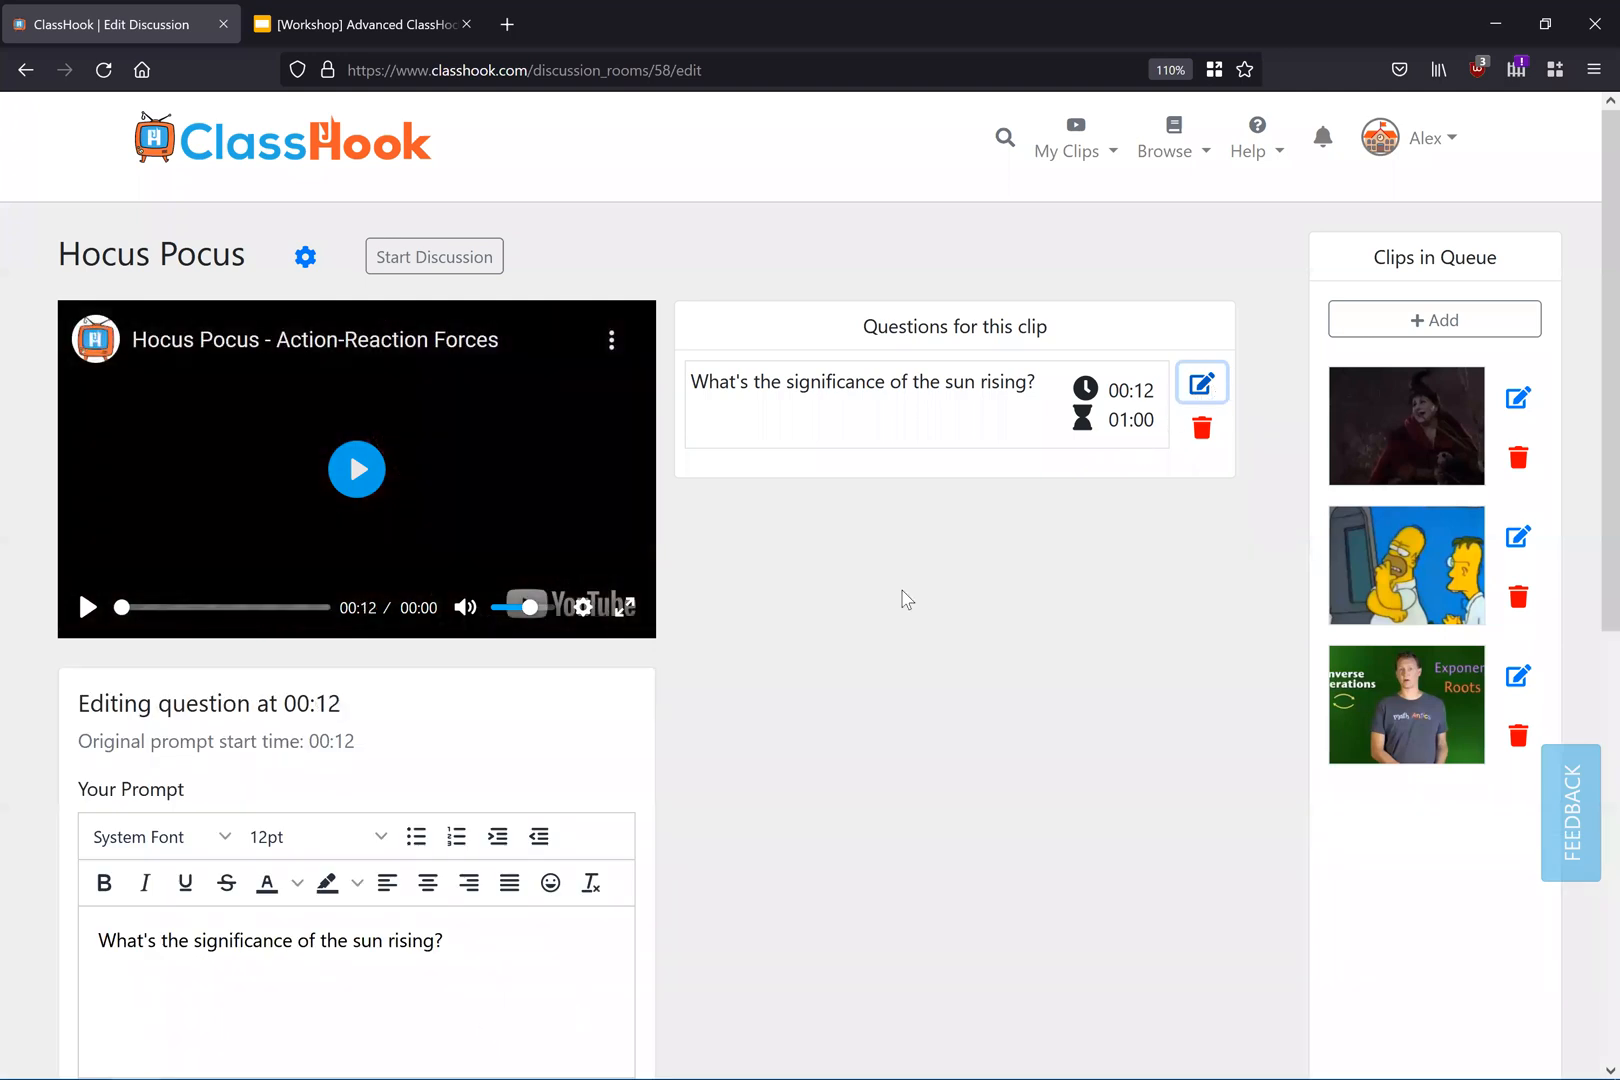
pyautogui.scroll(-5, 672, 668)
pyautogui.click(264, 828)
pyautogui.scroll(3, 850, 642)
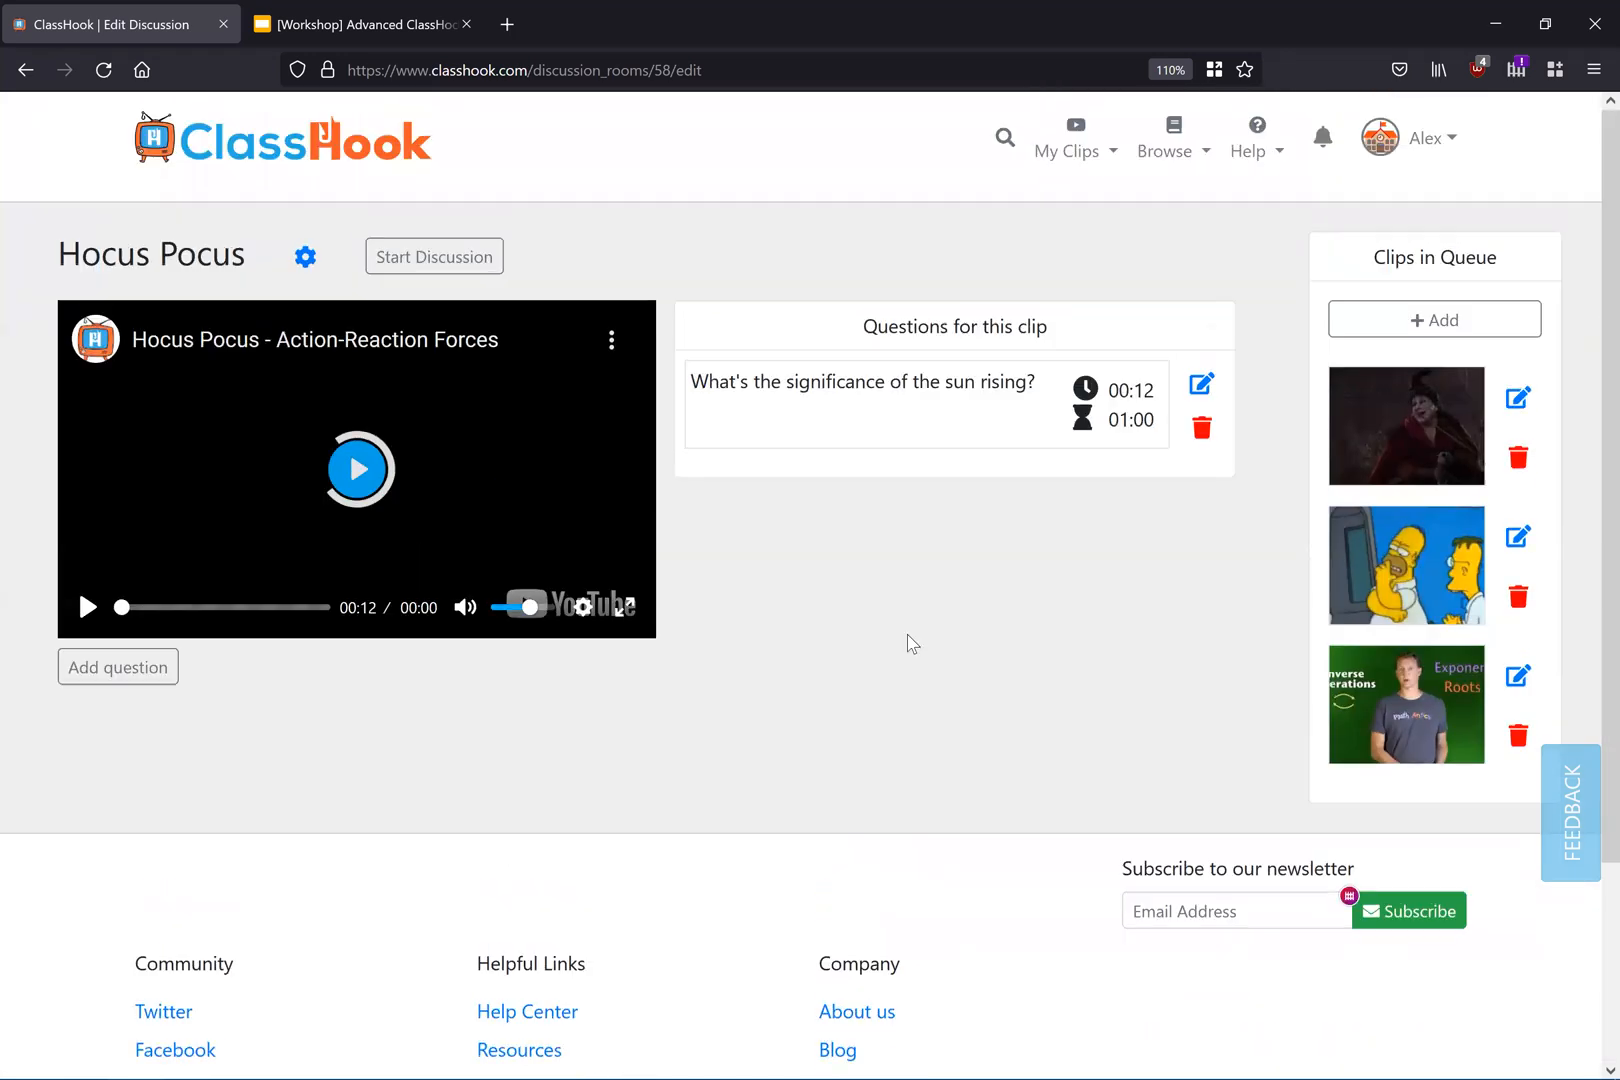
pyautogui.click(1518, 537)
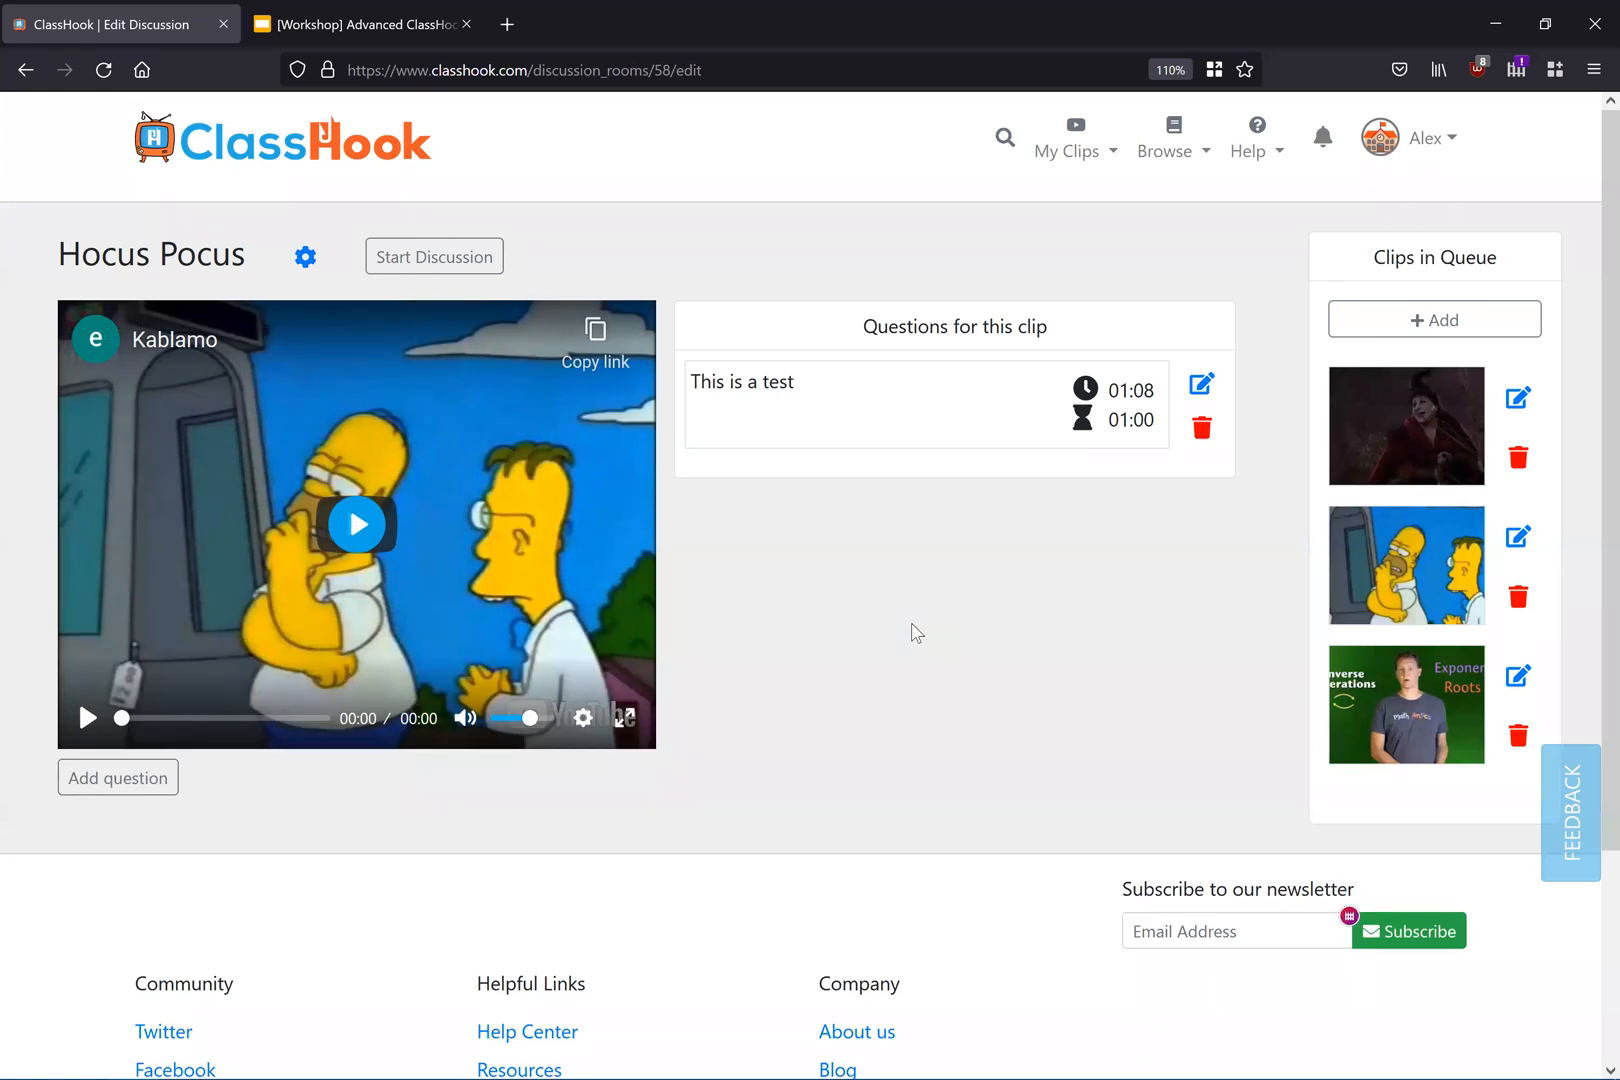
pyautogui.click(1518, 676)
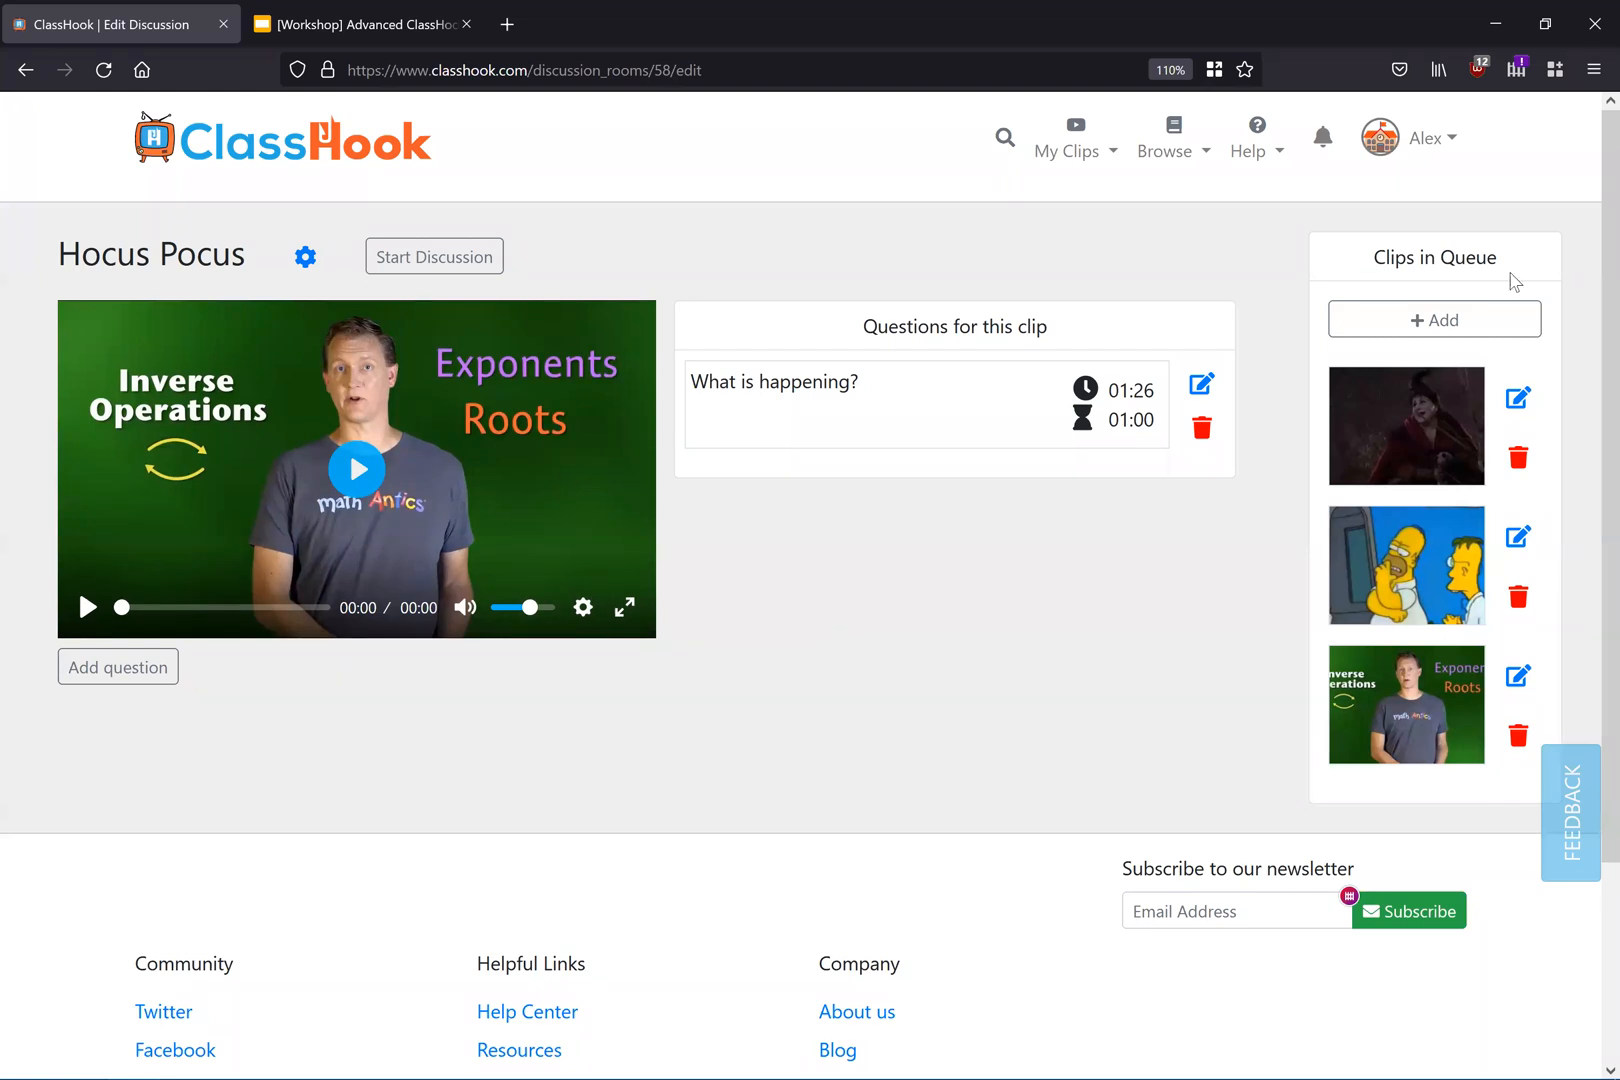
# Step: Search clips for "simile" and add Aladdin (1992): A Whole New World to the discussion queue
pyautogui.click(1456, 322)
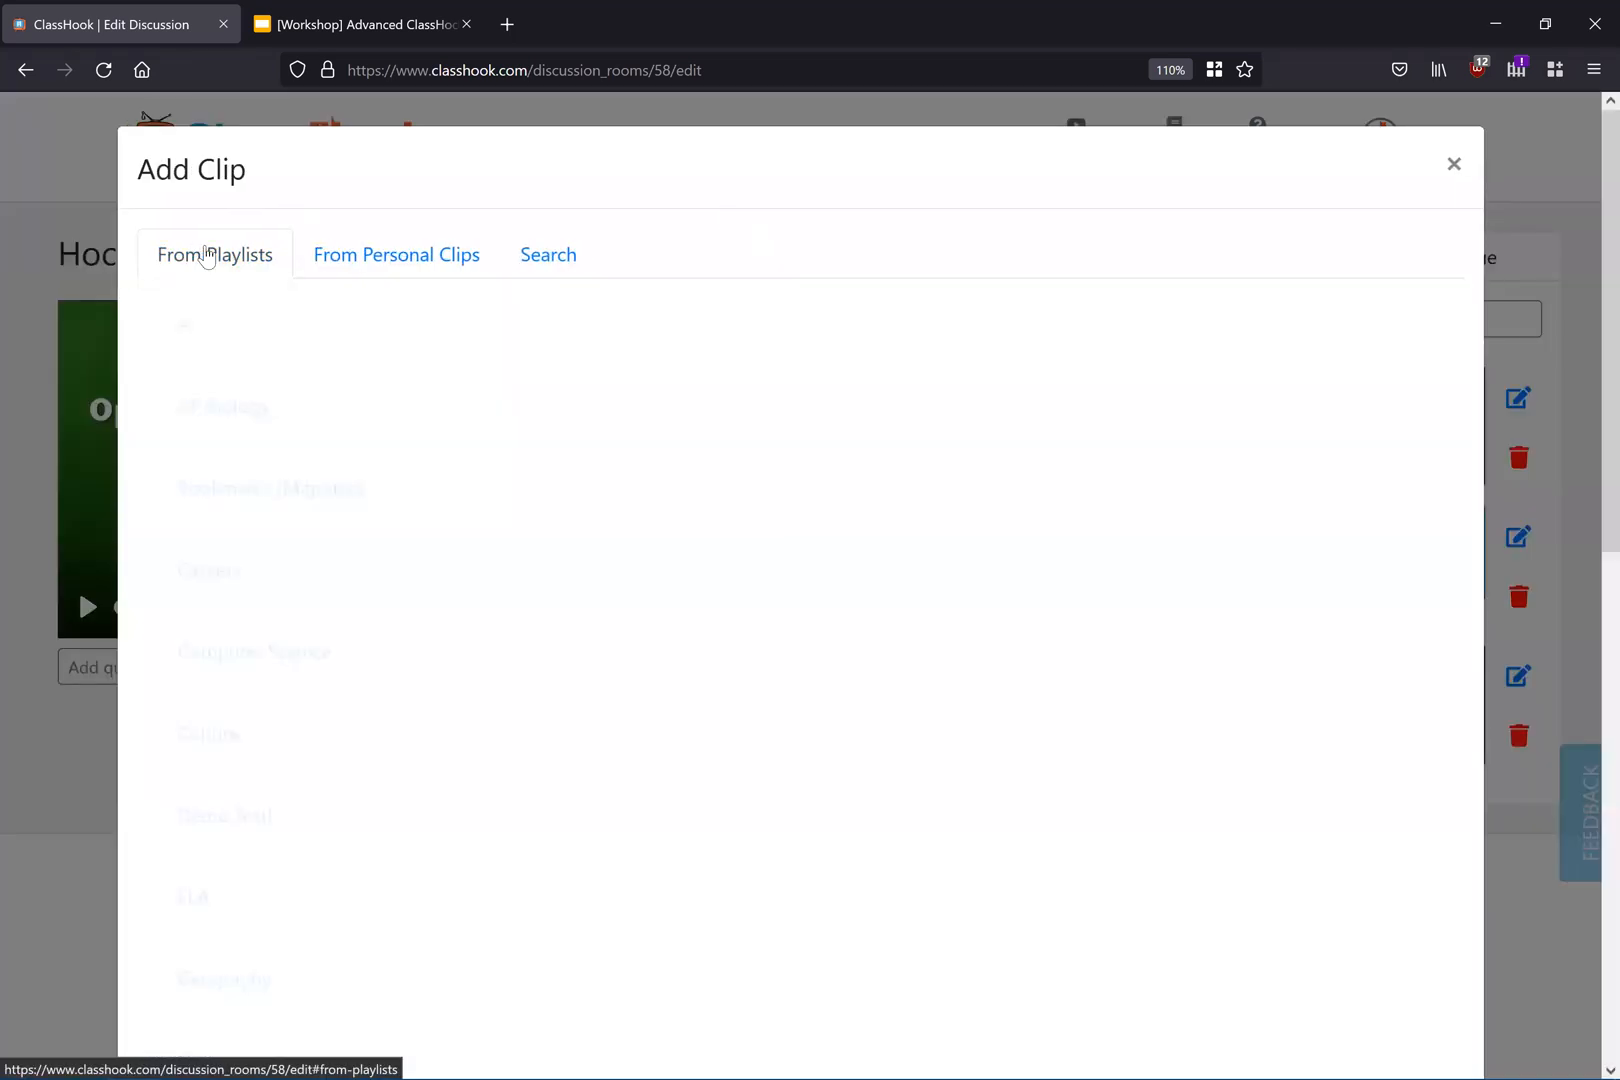
pyautogui.click(392, 254)
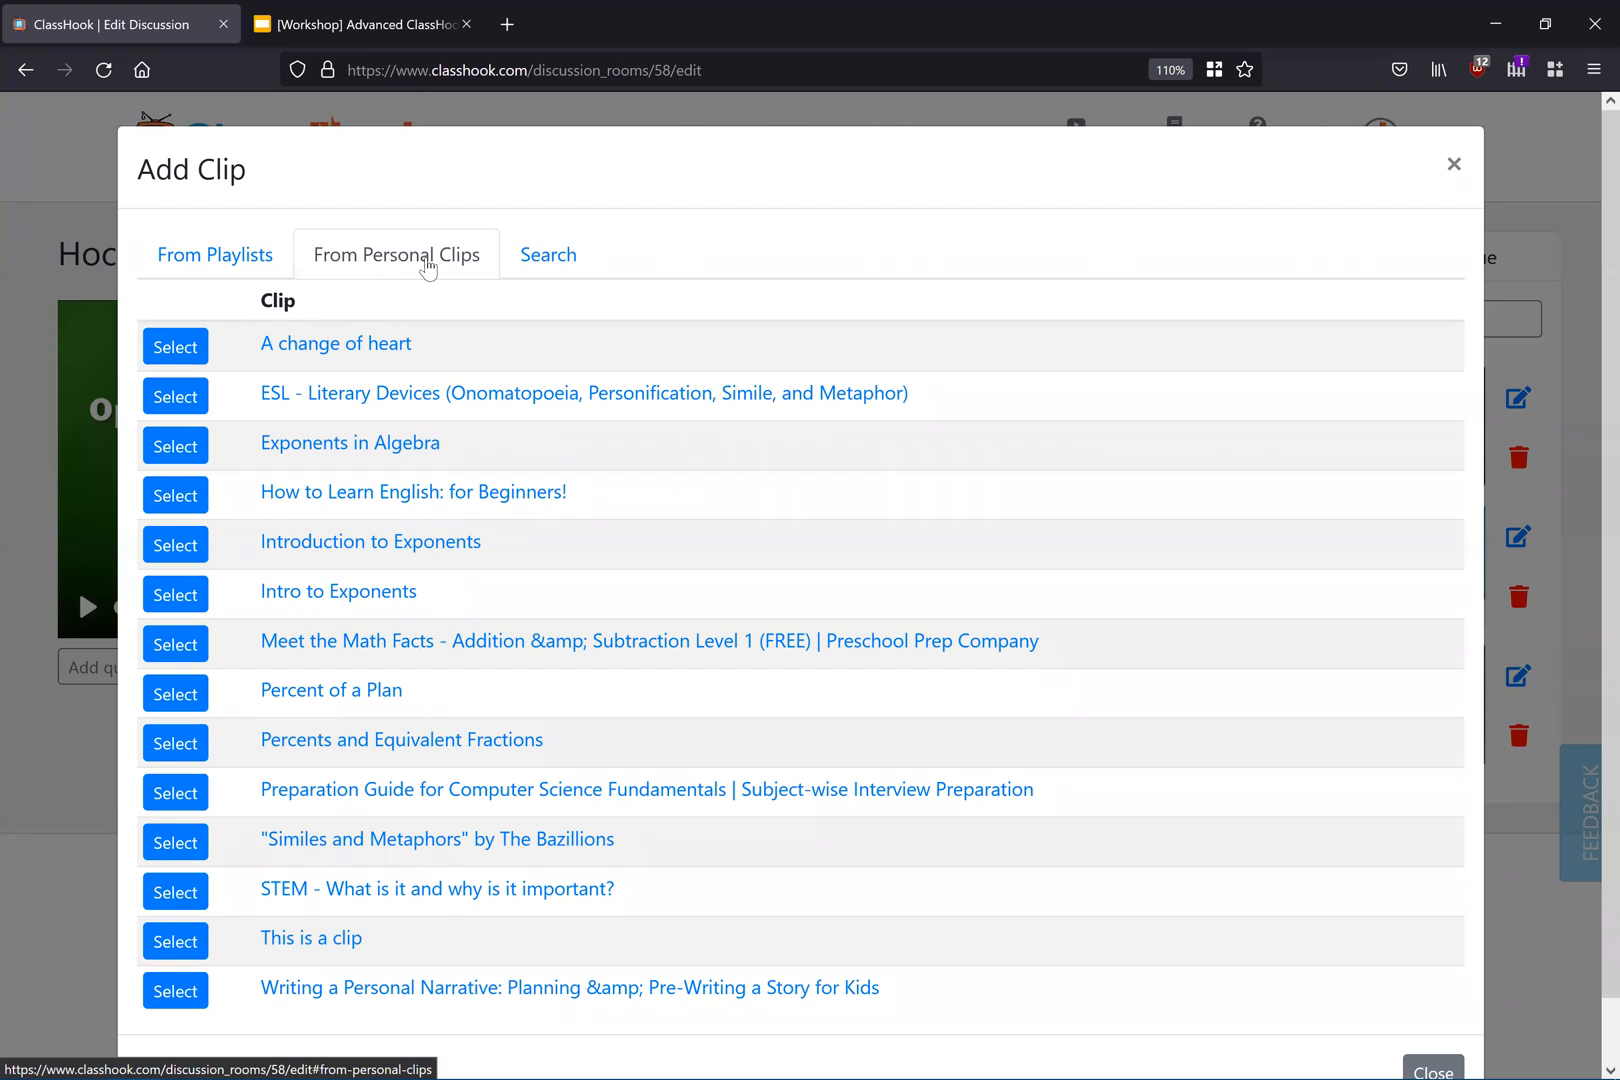
pyautogui.click(504, 273)
pyautogui.click(646, 427)
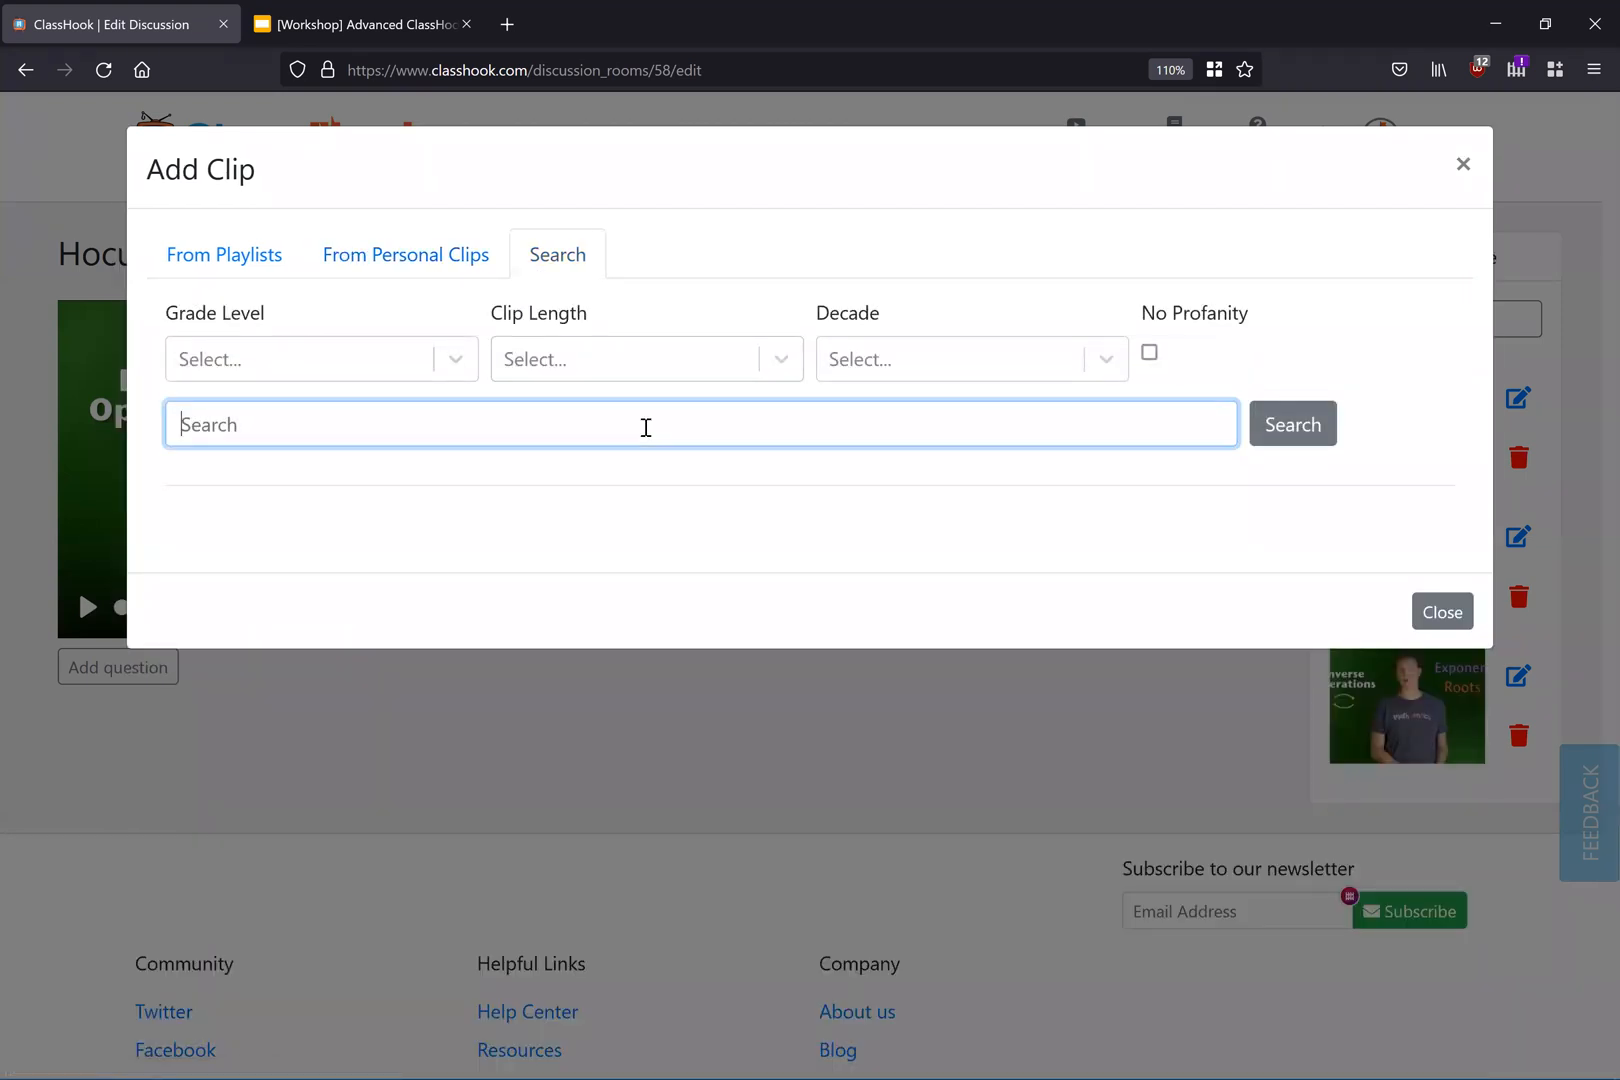
pyautogui.write('simile')
pyautogui.click(1293, 424)
pyautogui.scroll(-3, 1250, 600)
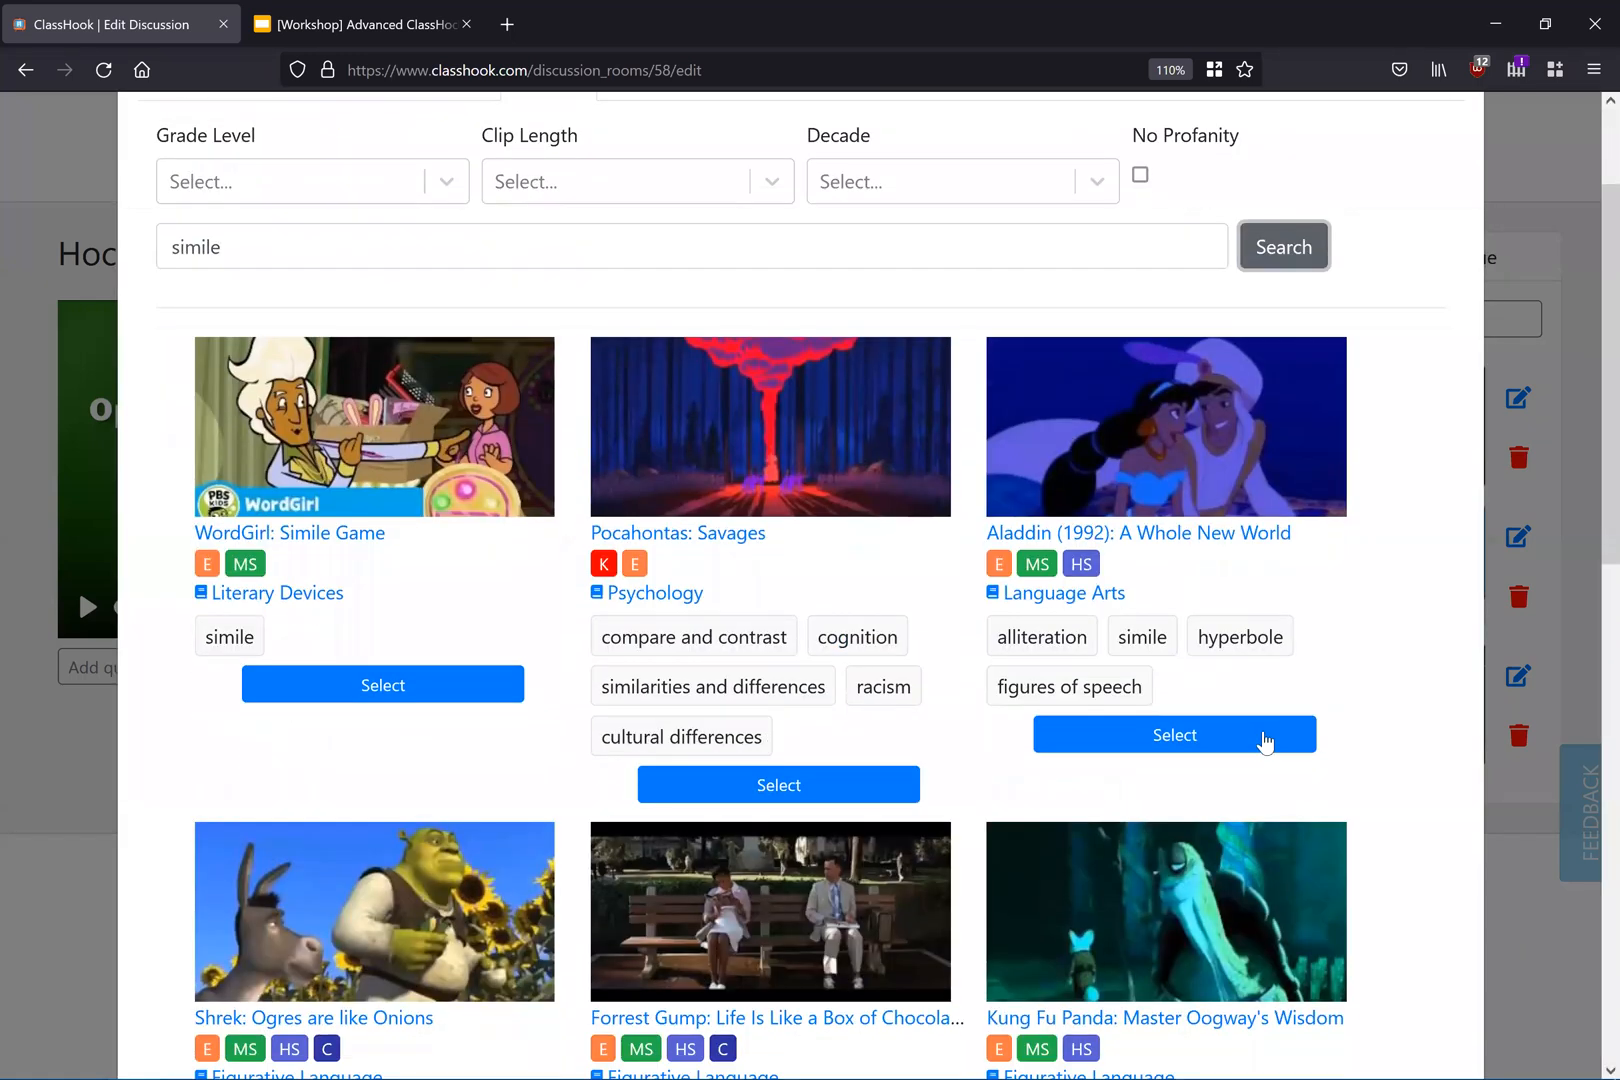
pyautogui.click(1182, 742)
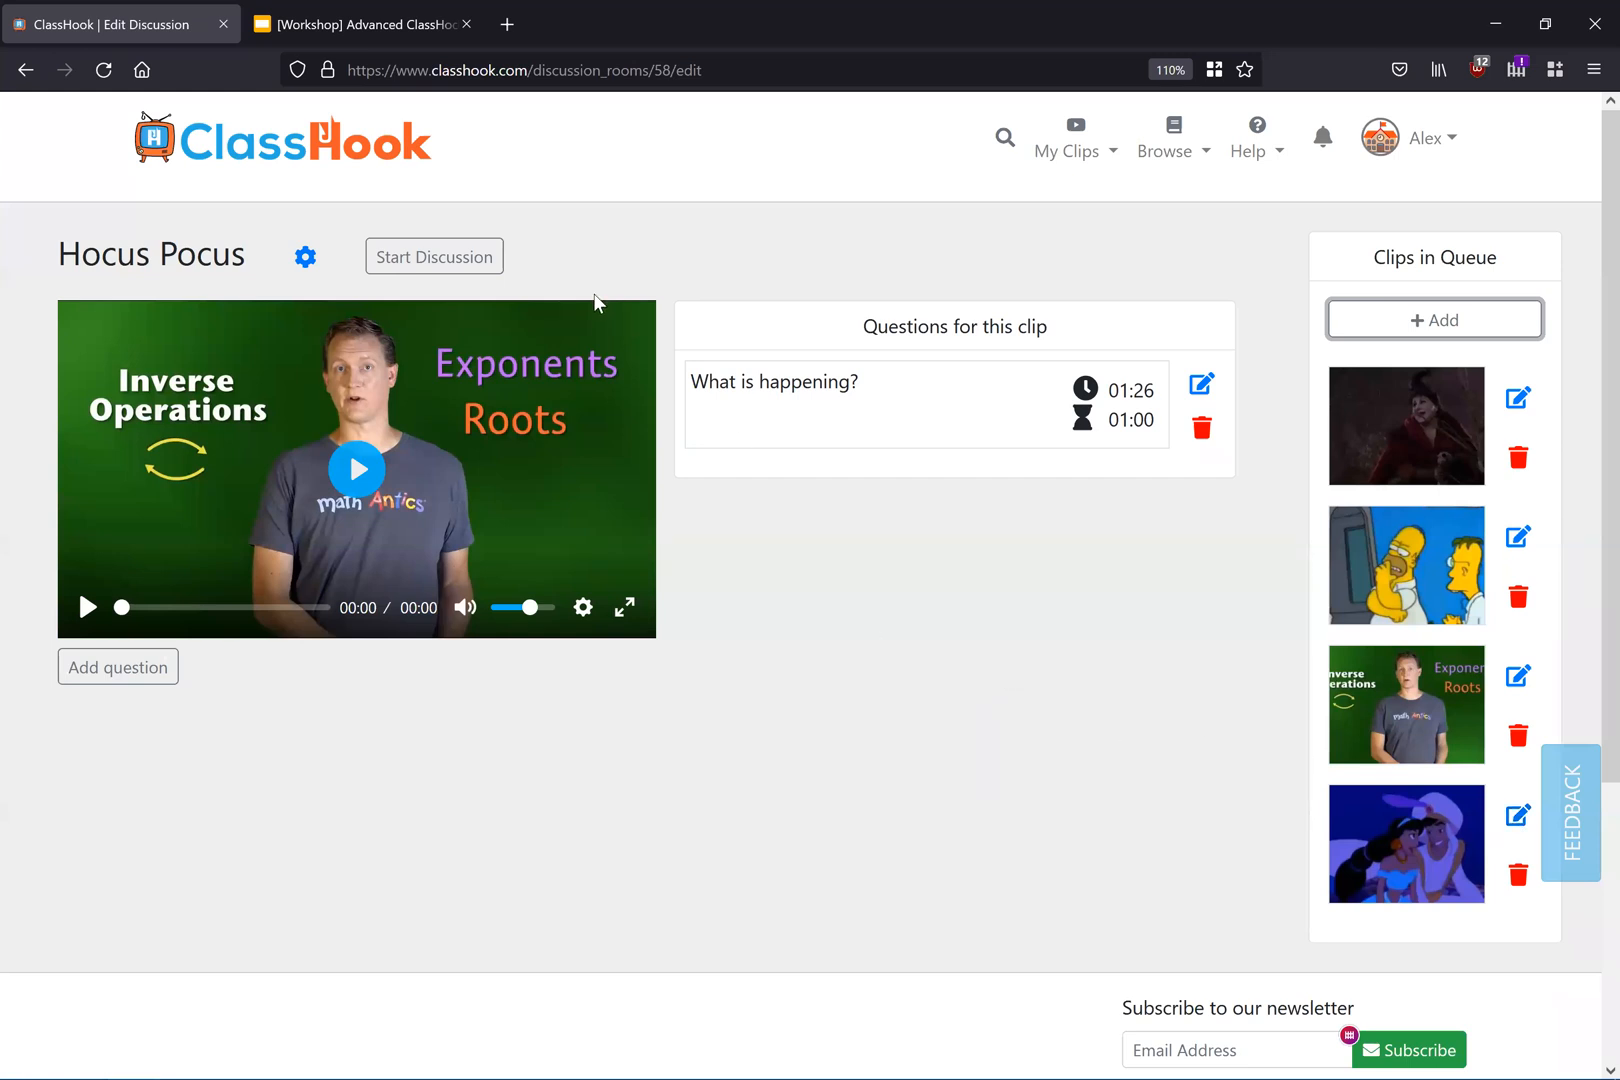
# Step: Start the Hocus Pocus discussion without generated nicknames and highlight its join code
pyautogui.click(463, 256)
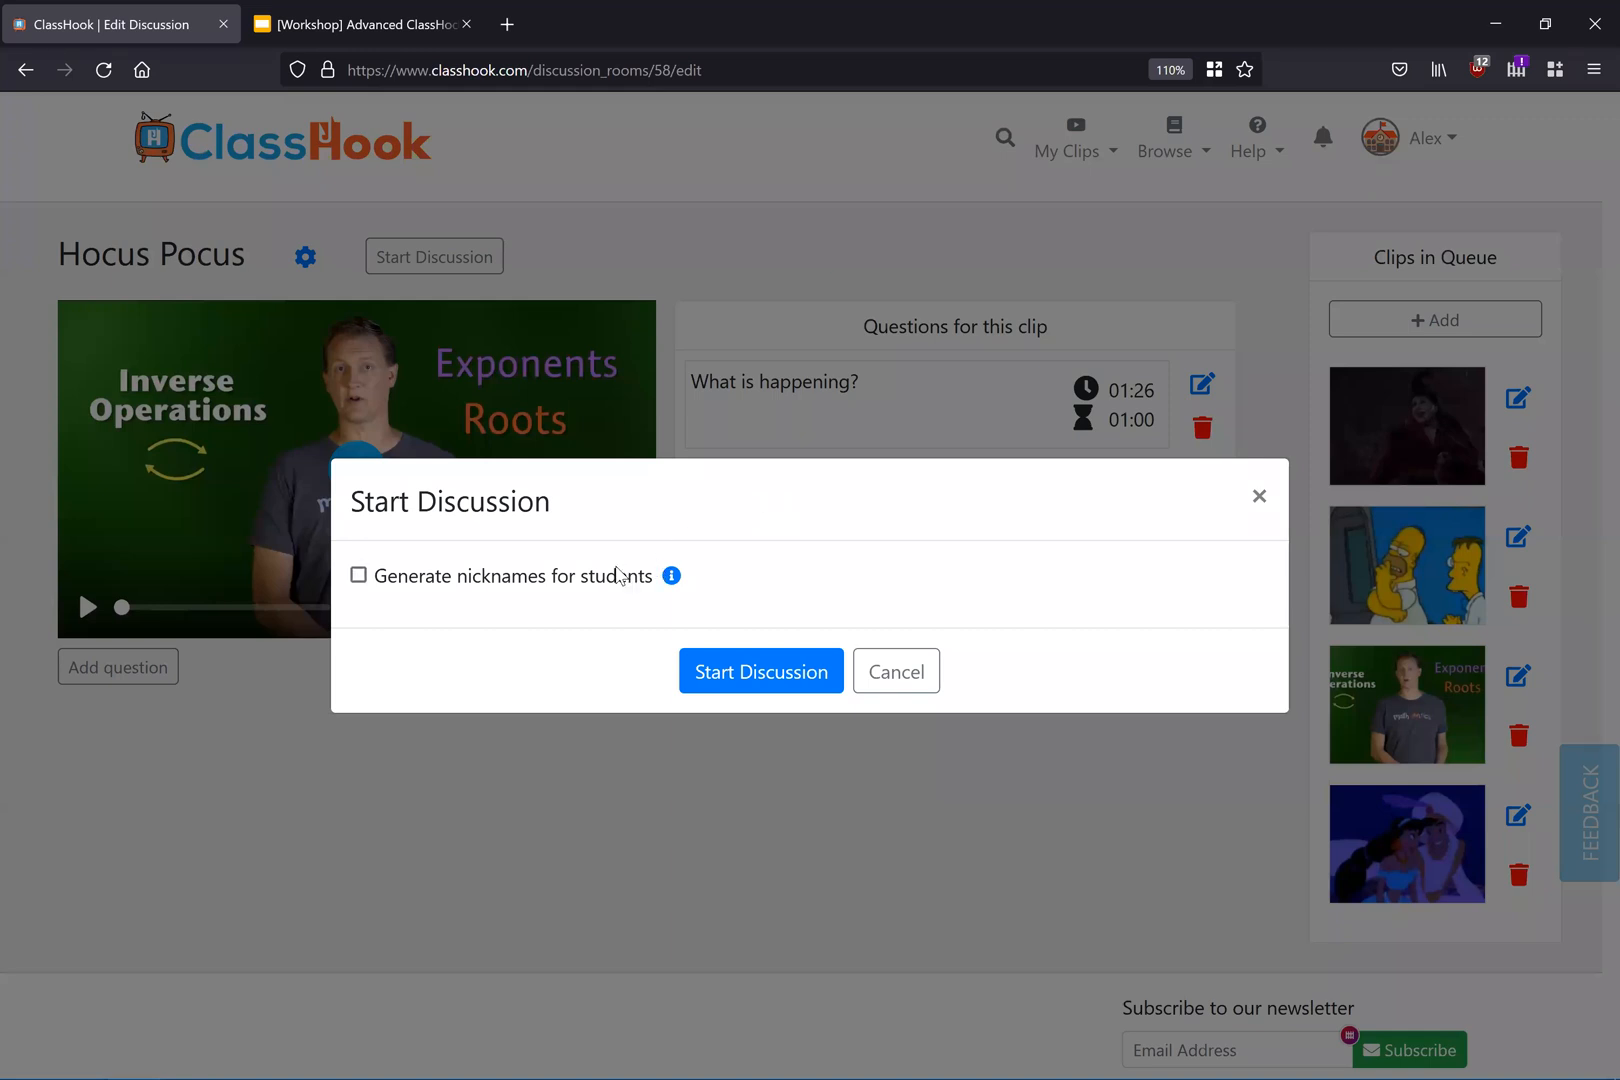
pyautogui.click(710, 676)
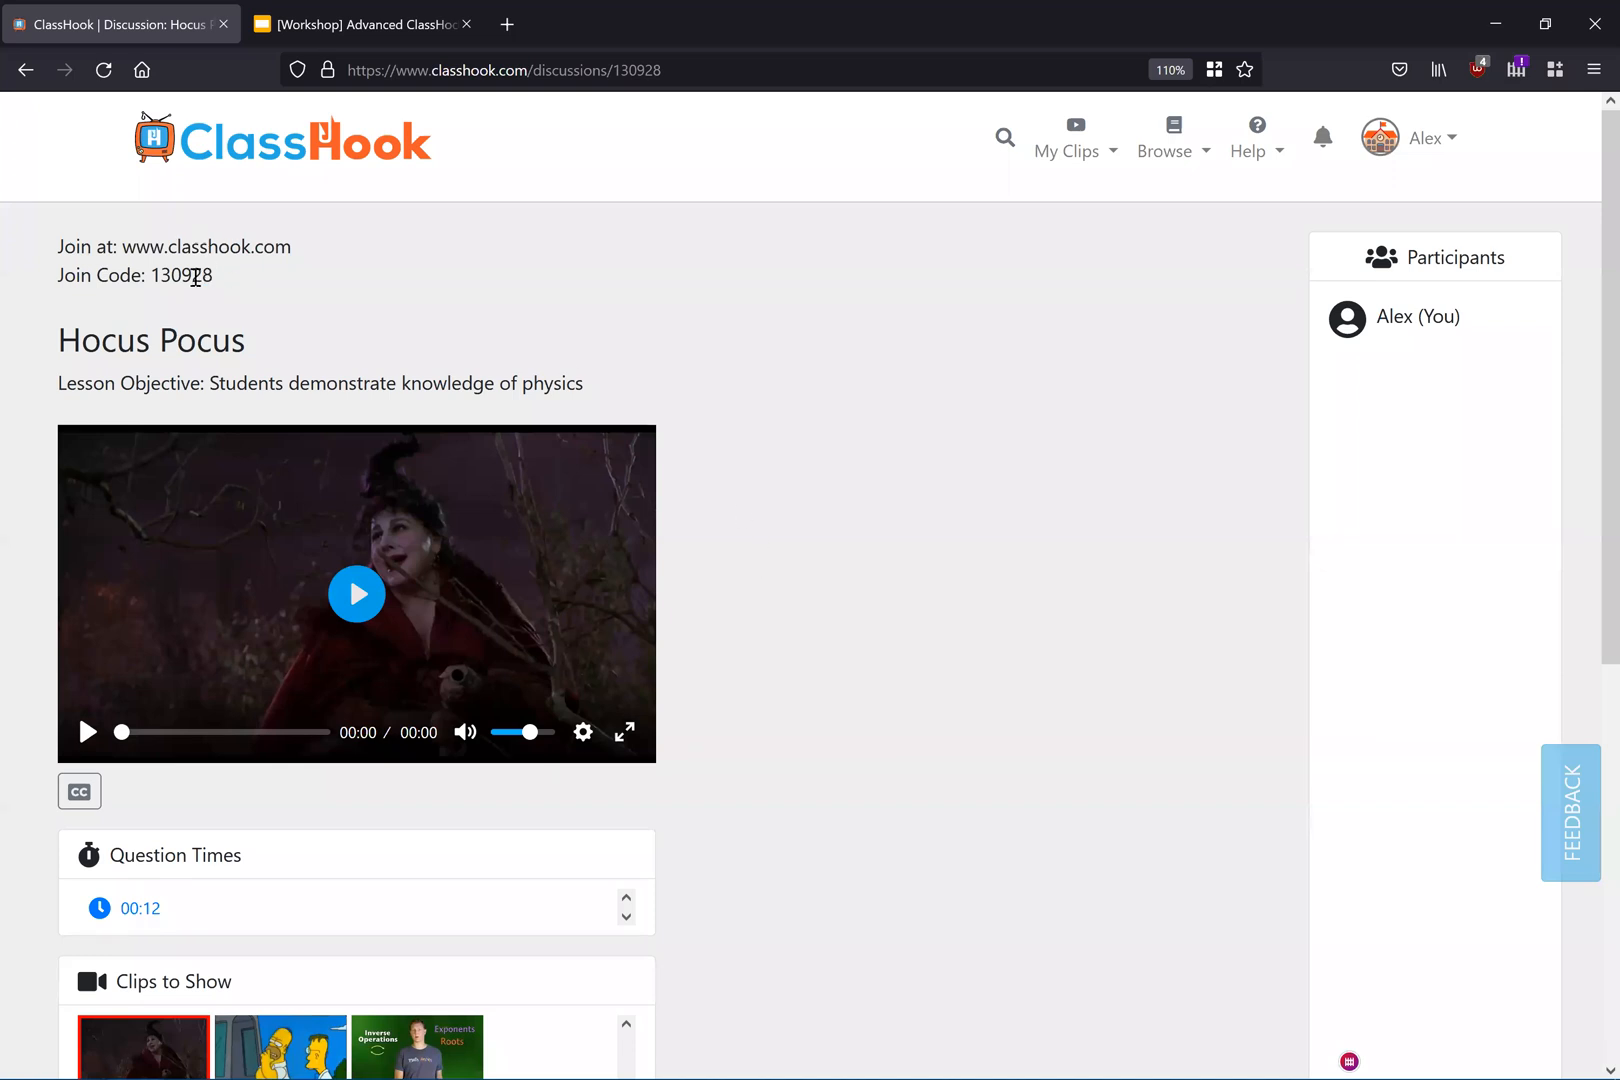
pyautogui.moveTo(213, 277); pyautogui.dragTo(149, 279)
pyautogui.moveTo(292, 247); pyautogui.dragTo(121, 247)
pyautogui.moveTo(236, 286); pyautogui.dragTo(149, 279)
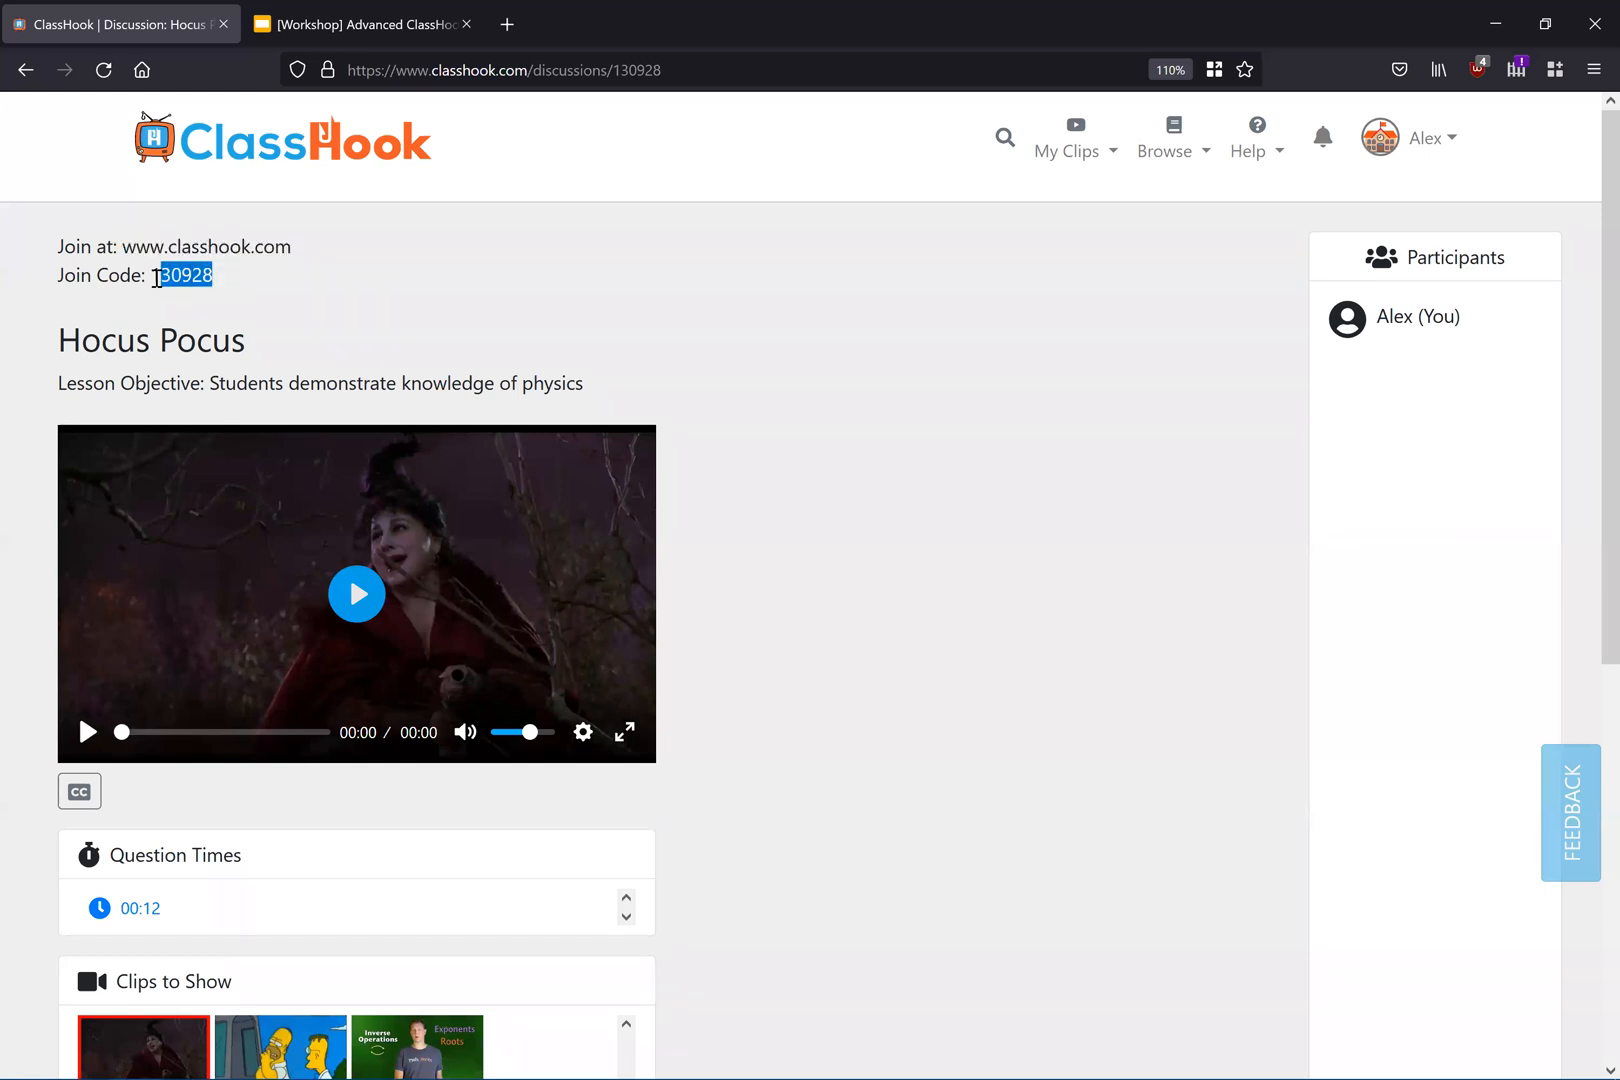
pyautogui.click(350, 285)
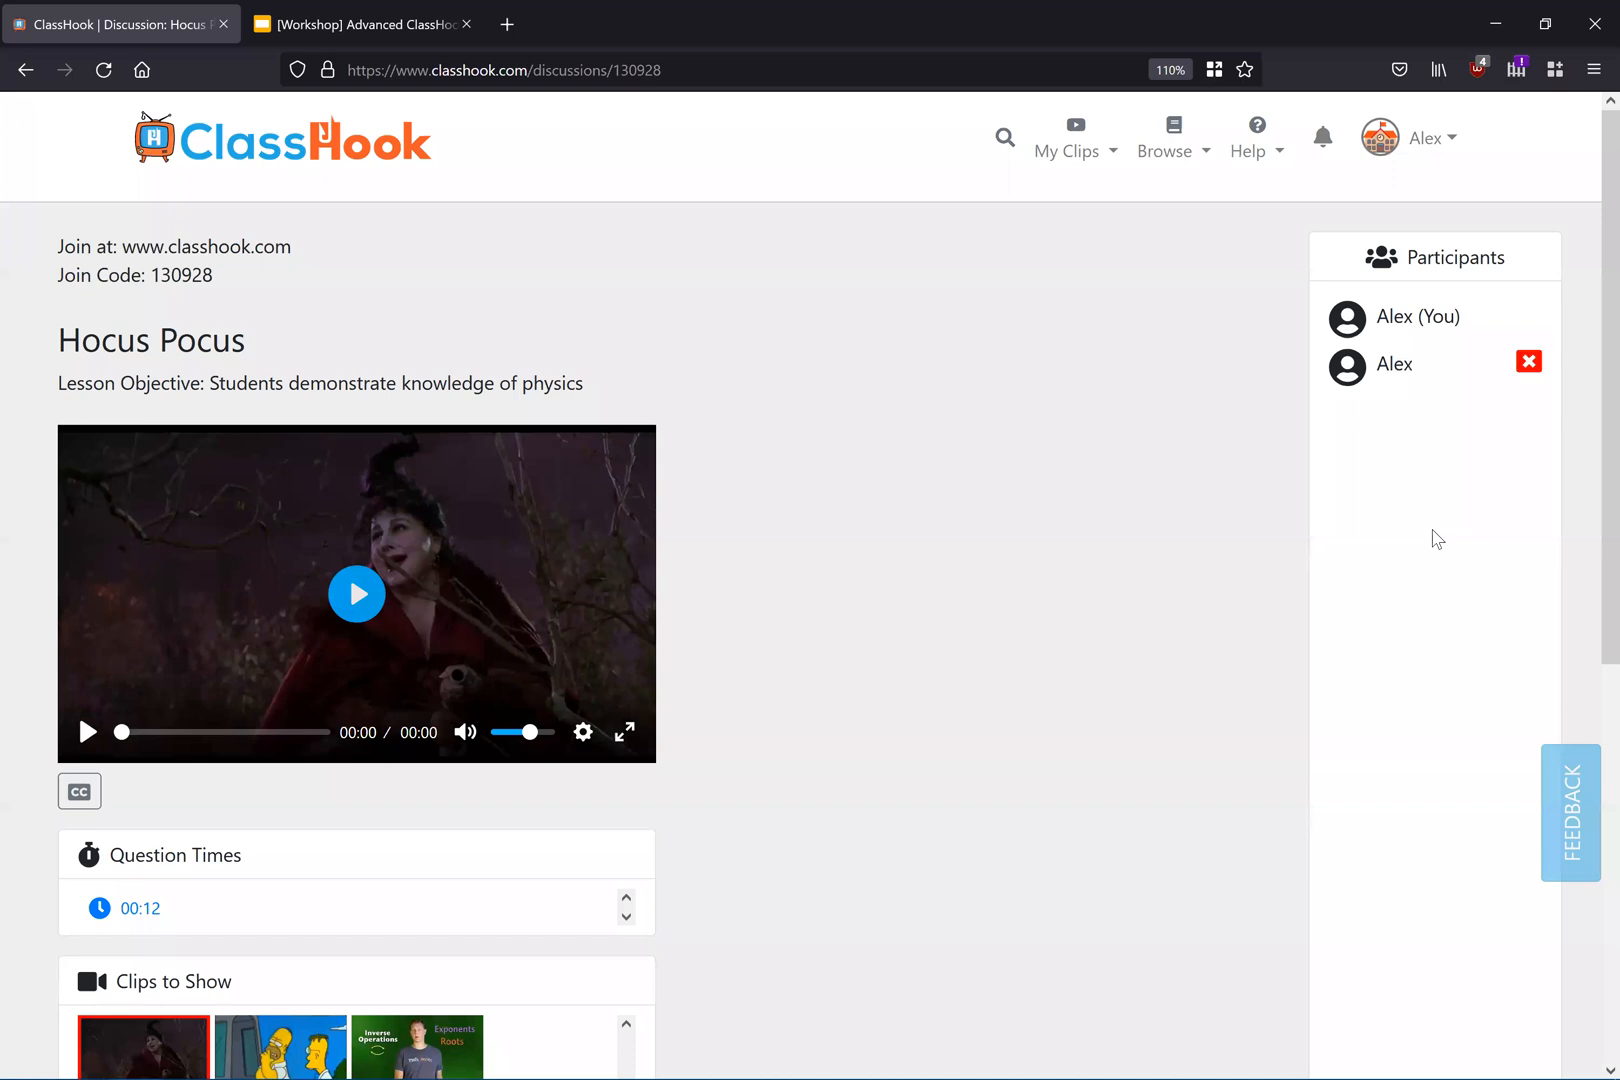
# Step: Play the first clip in the live discussion and jump to its 00:12 question time
pyautogui.moveTo(1413, 363); pyautogui.dragTo(1323, 379)
pyautogui.click(1109, 442)
pyautogui.scroll(-2, 1050, 398)
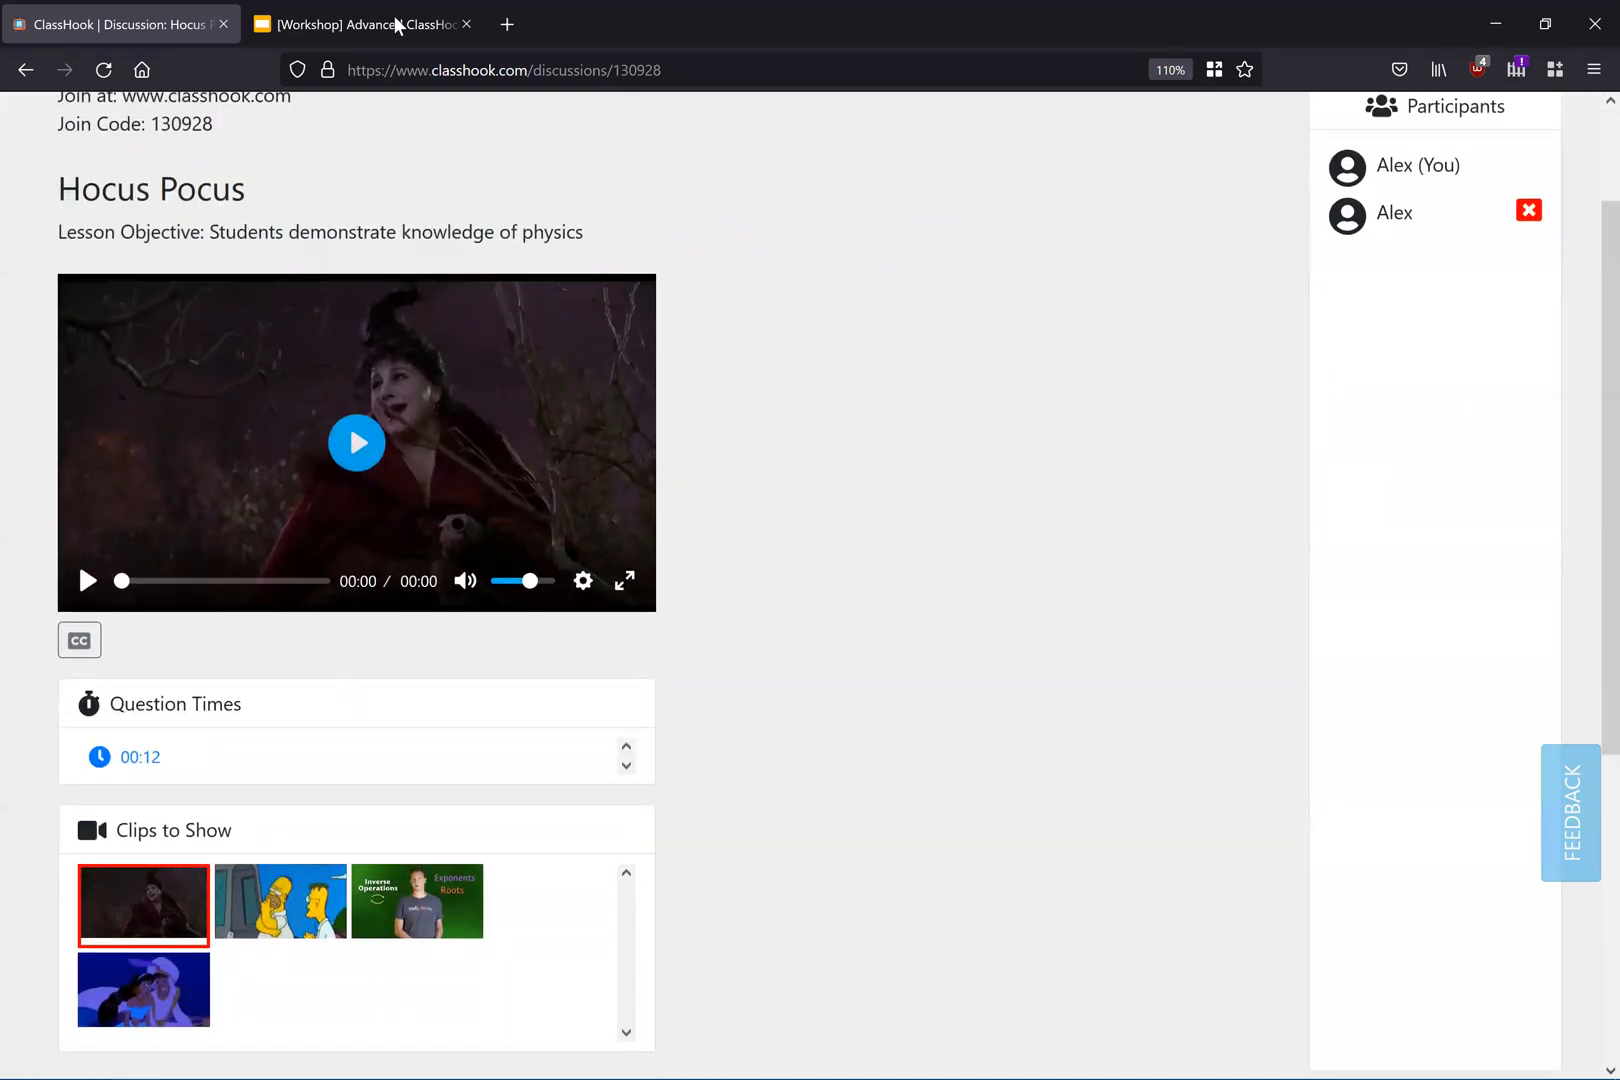
pyautogui.scroll(-2, 142, 765)
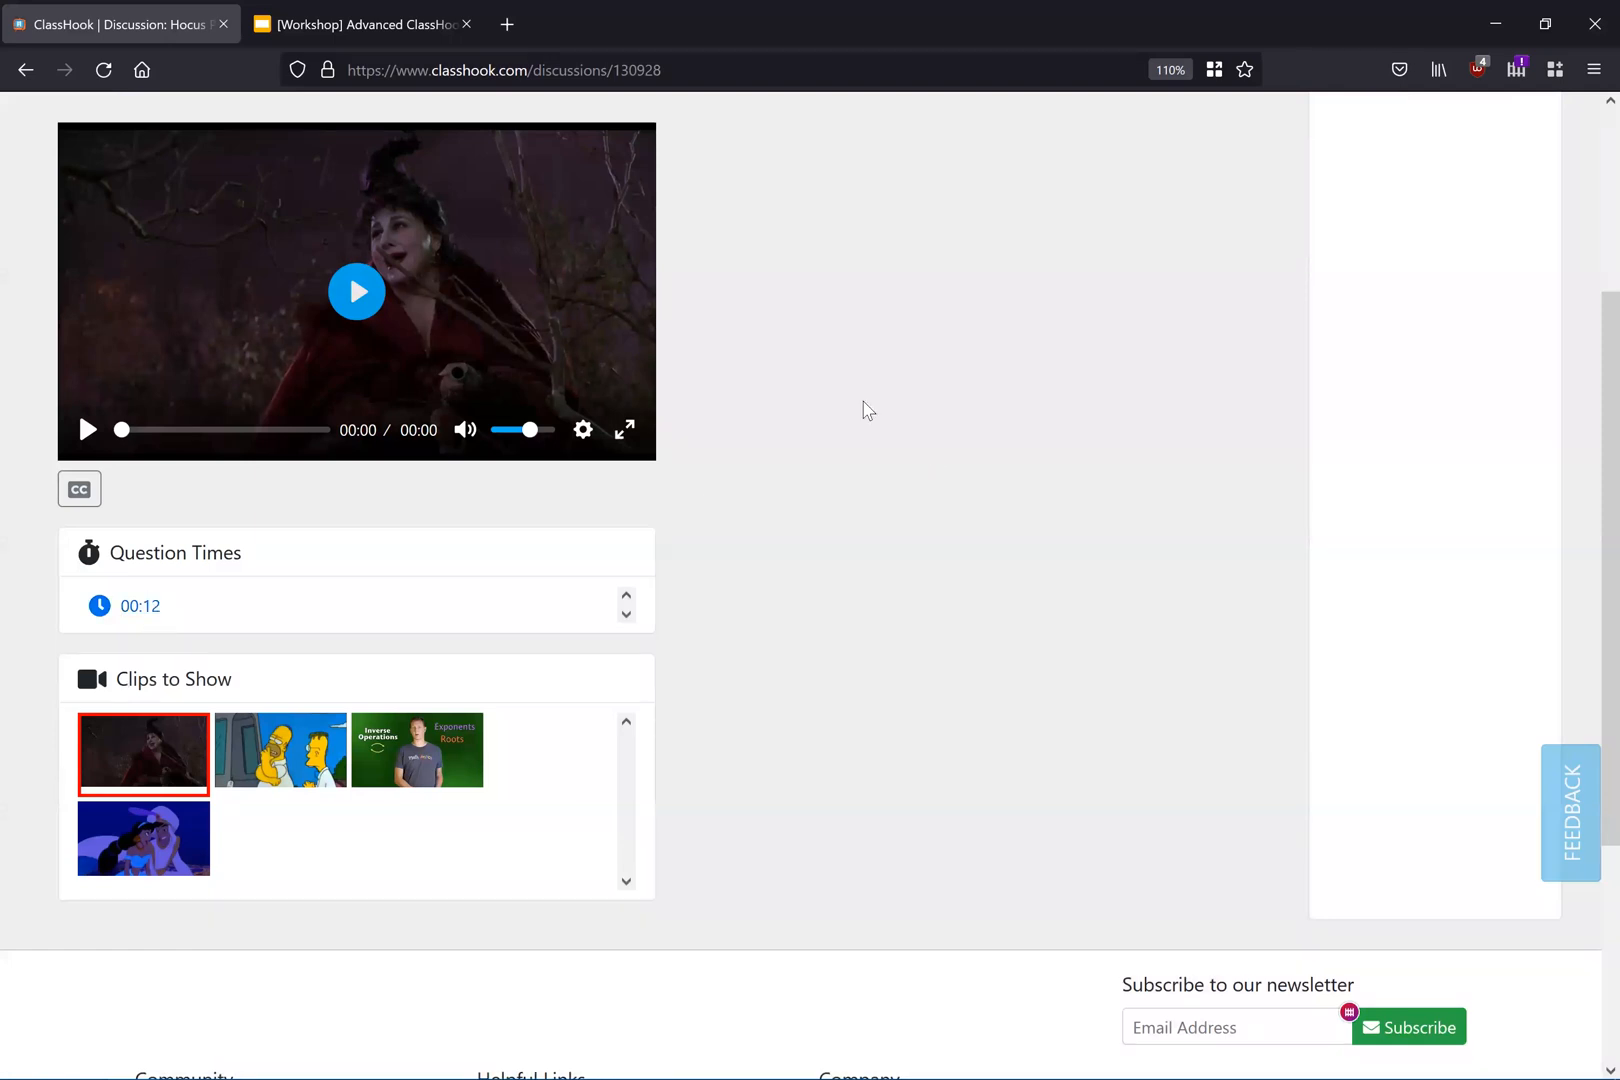
pyautogui.scroll(2, 840, 435)
pyautogui.click(383, 463)
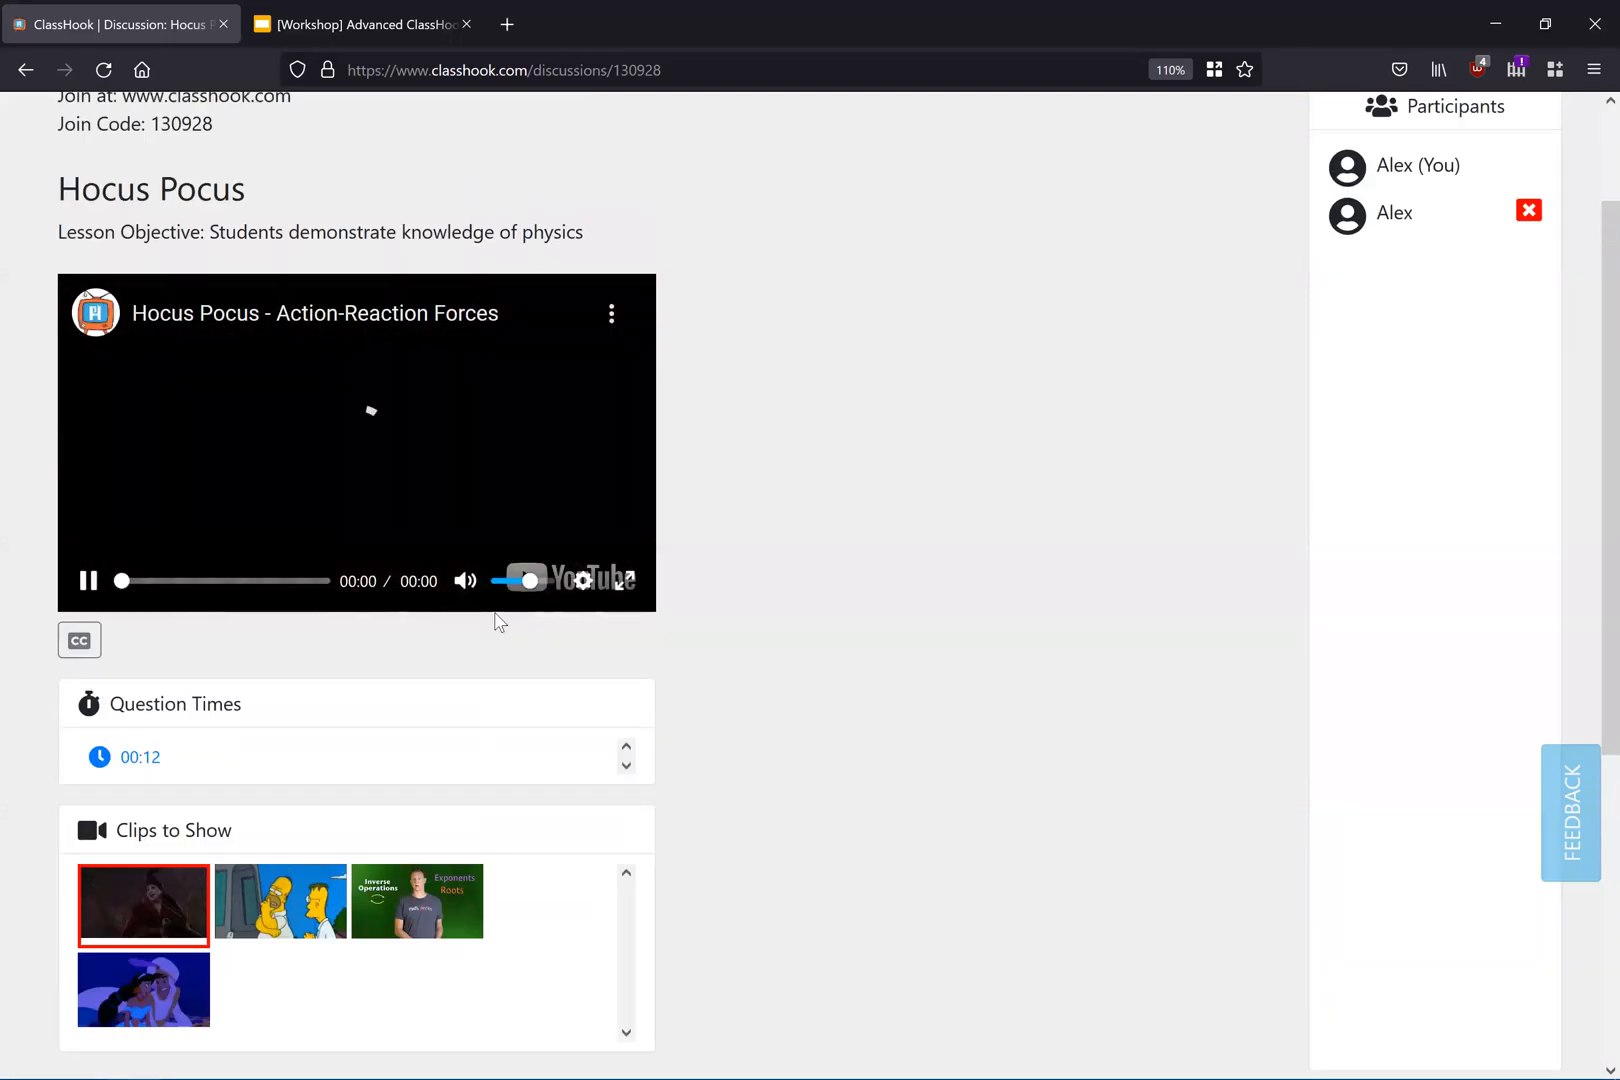
pyautogui.click(140, 757)
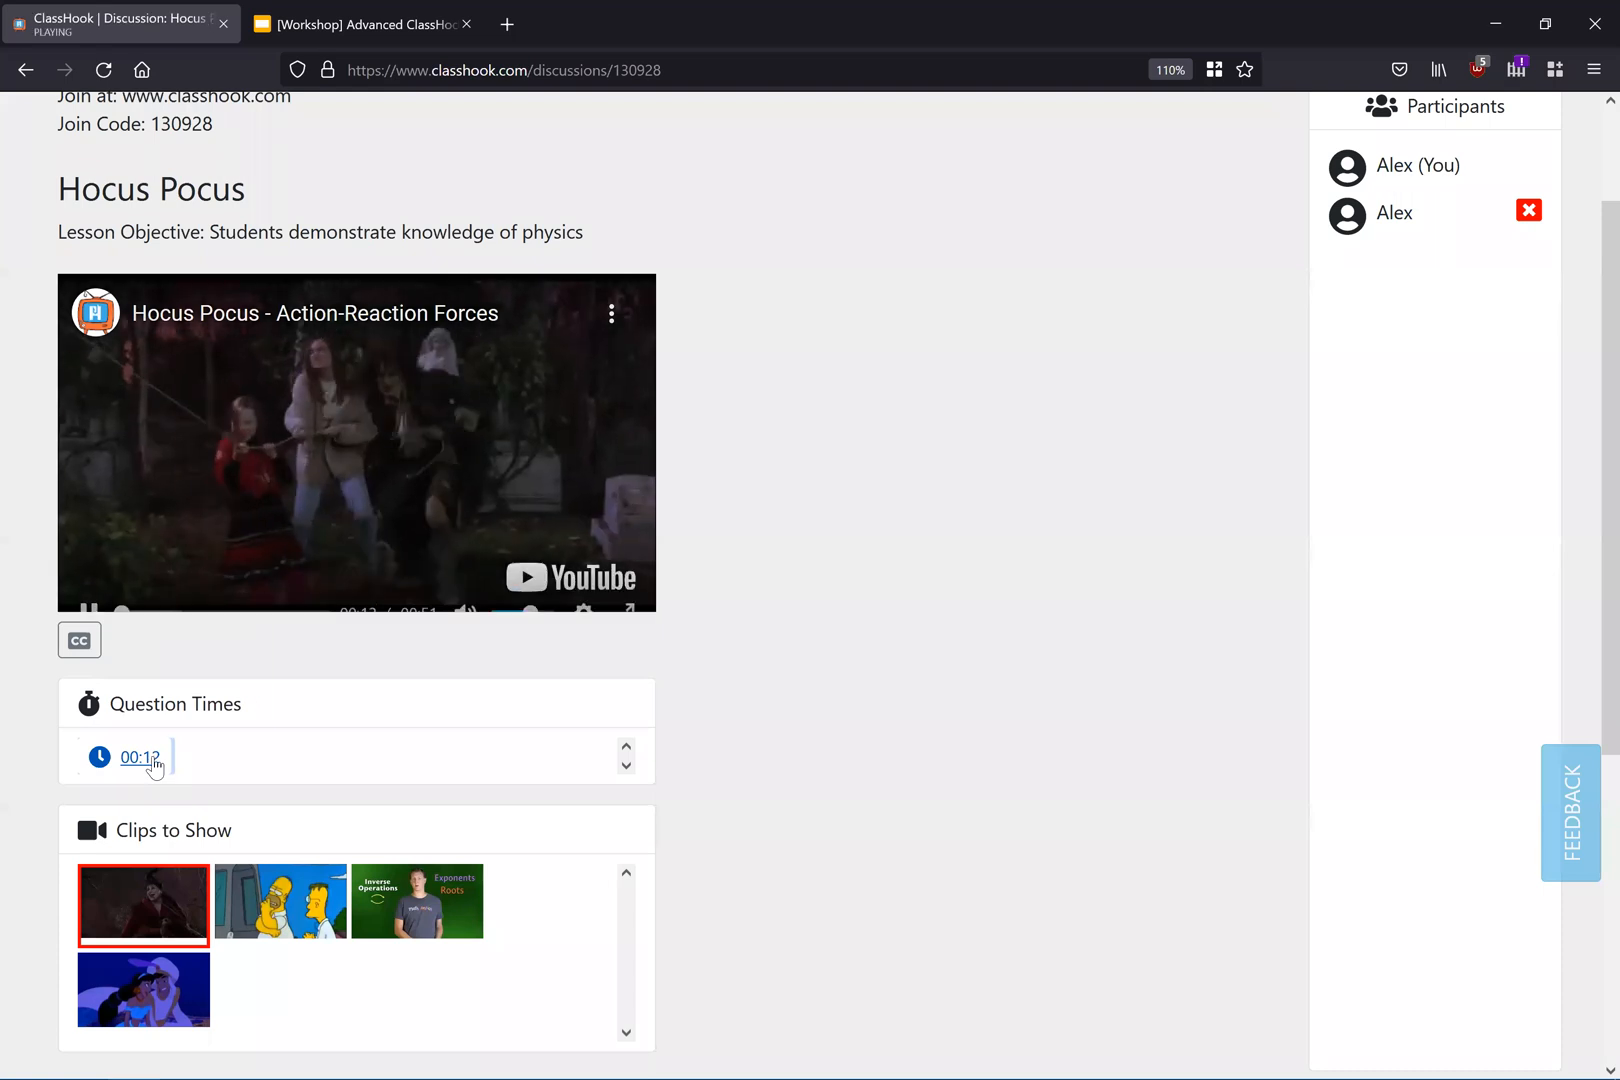
# Step: Check the current question's countdown and participant, then show the responses submitted to it
pyautogui.scroll(2, 994, 329)
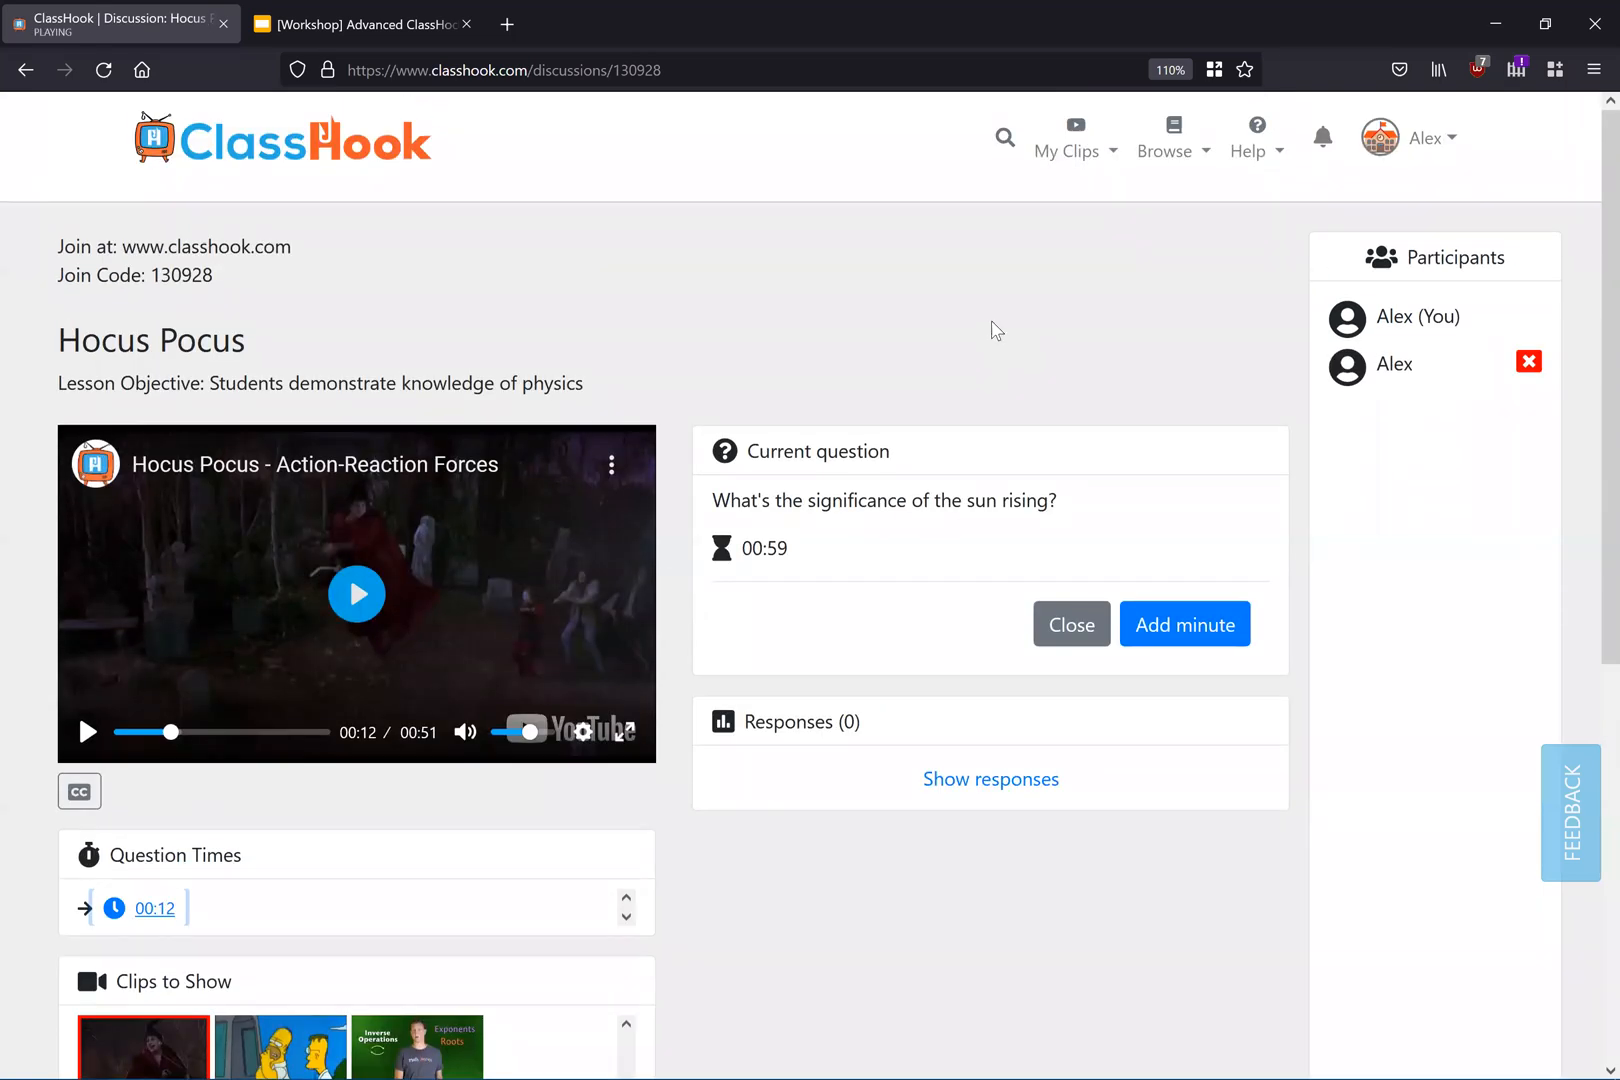
pyautogui.scroll(-2, 995, 285)
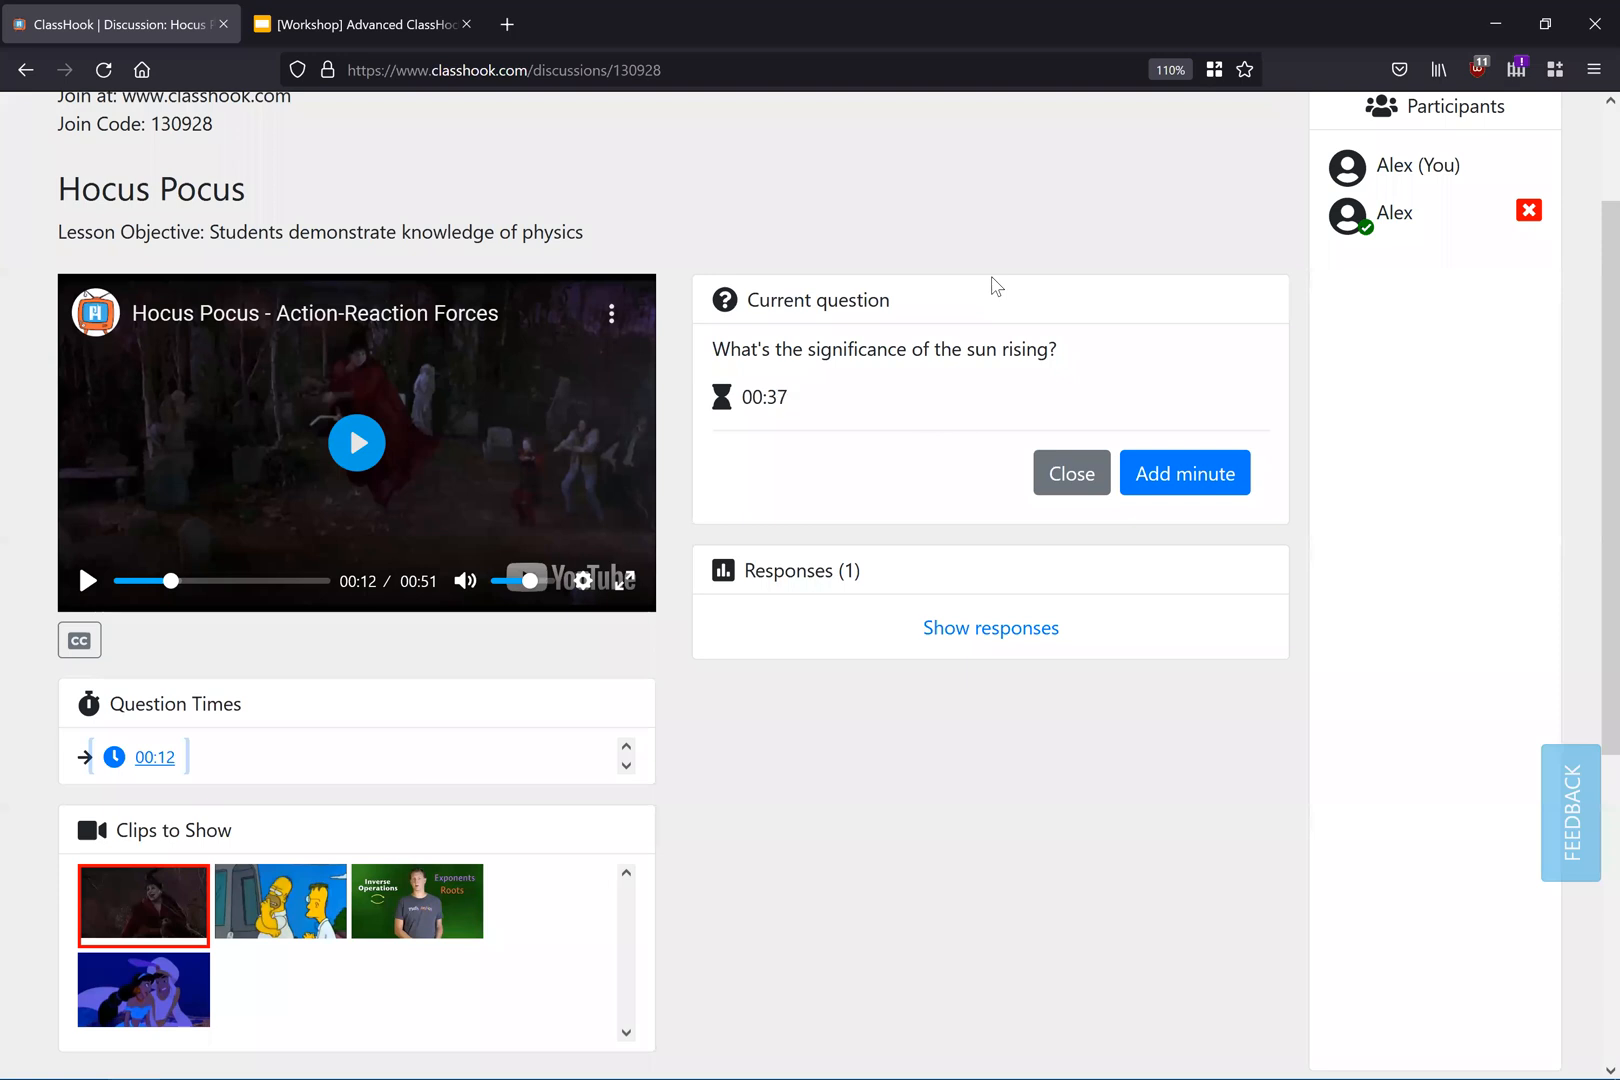
pyautogui.scroll(3, 991, 282)
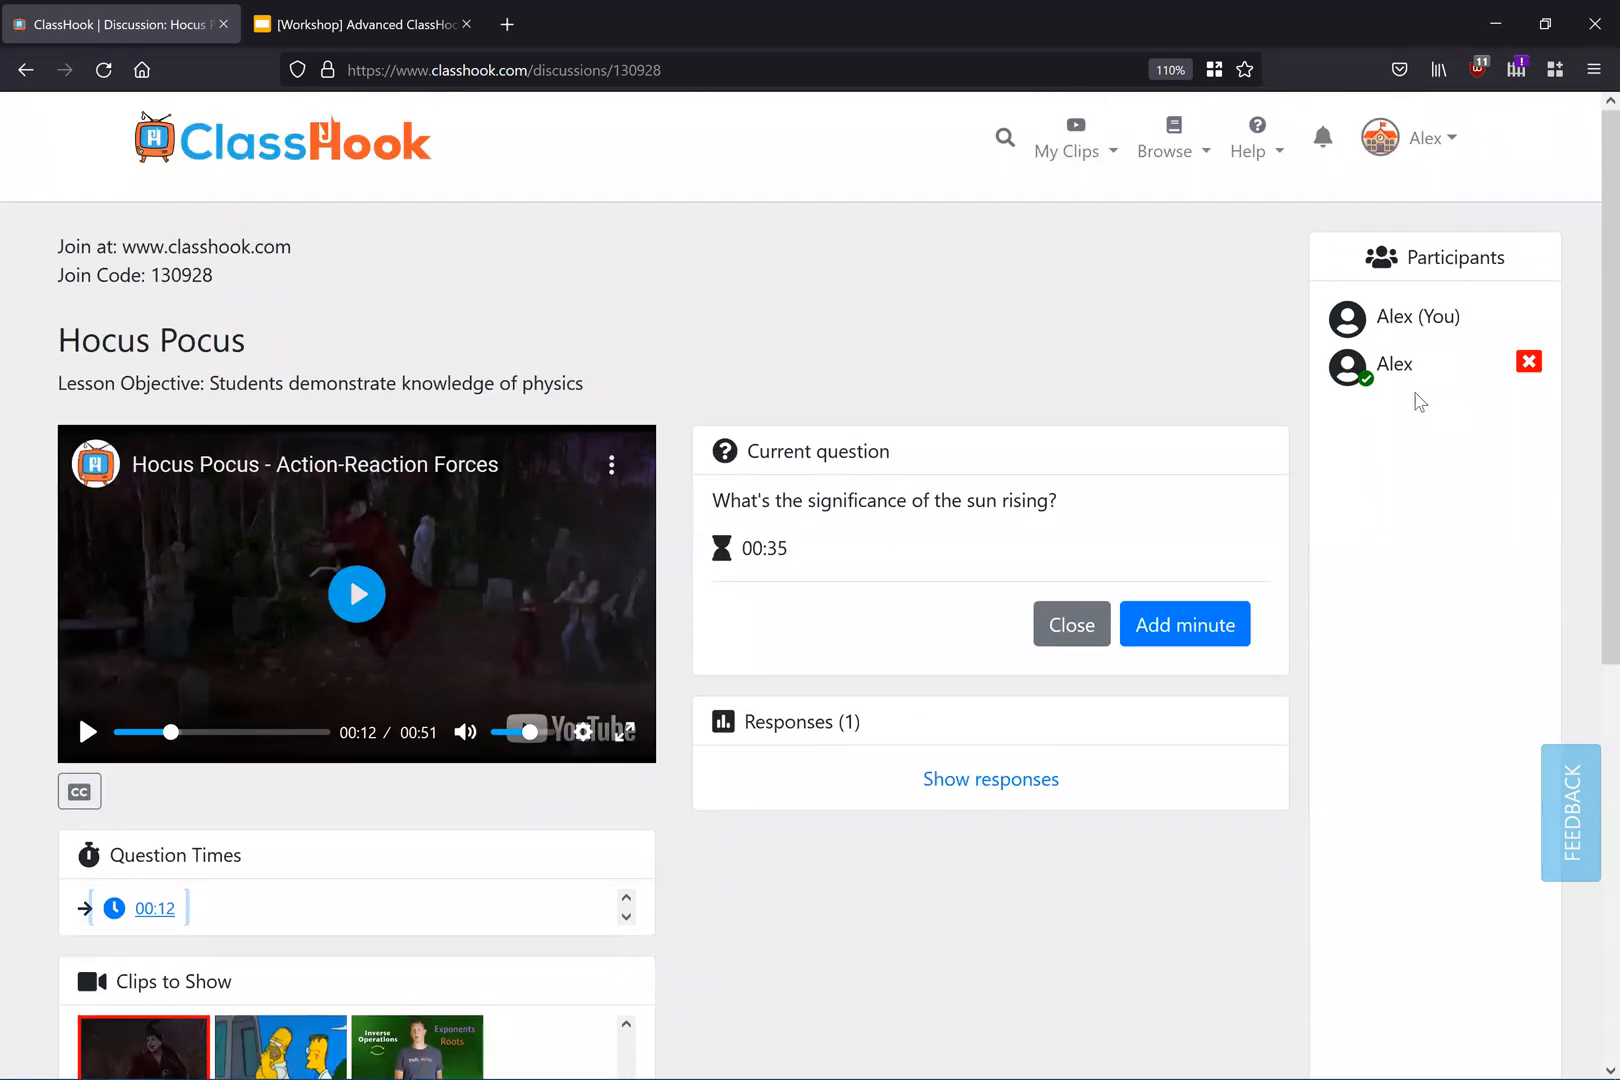
pyautogui.doubleClick(1368, 385)
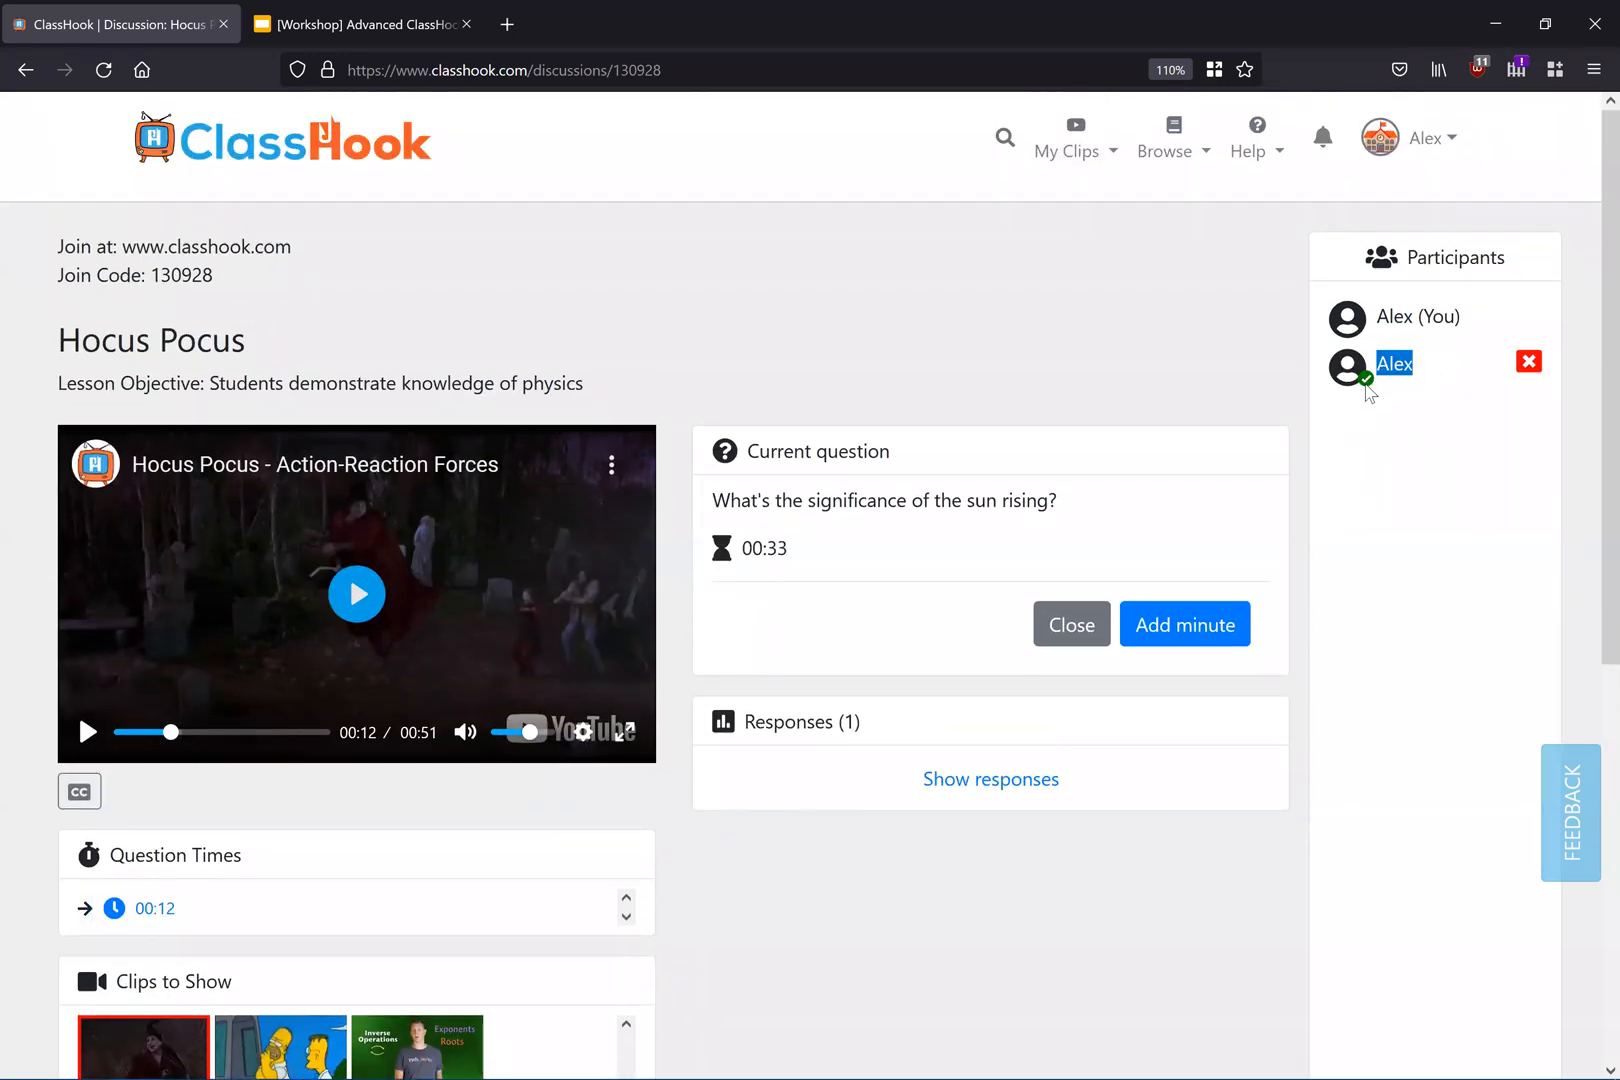
pyautogui.click(1124, 380)
pyautogui.scroll(-3, 889, 657)
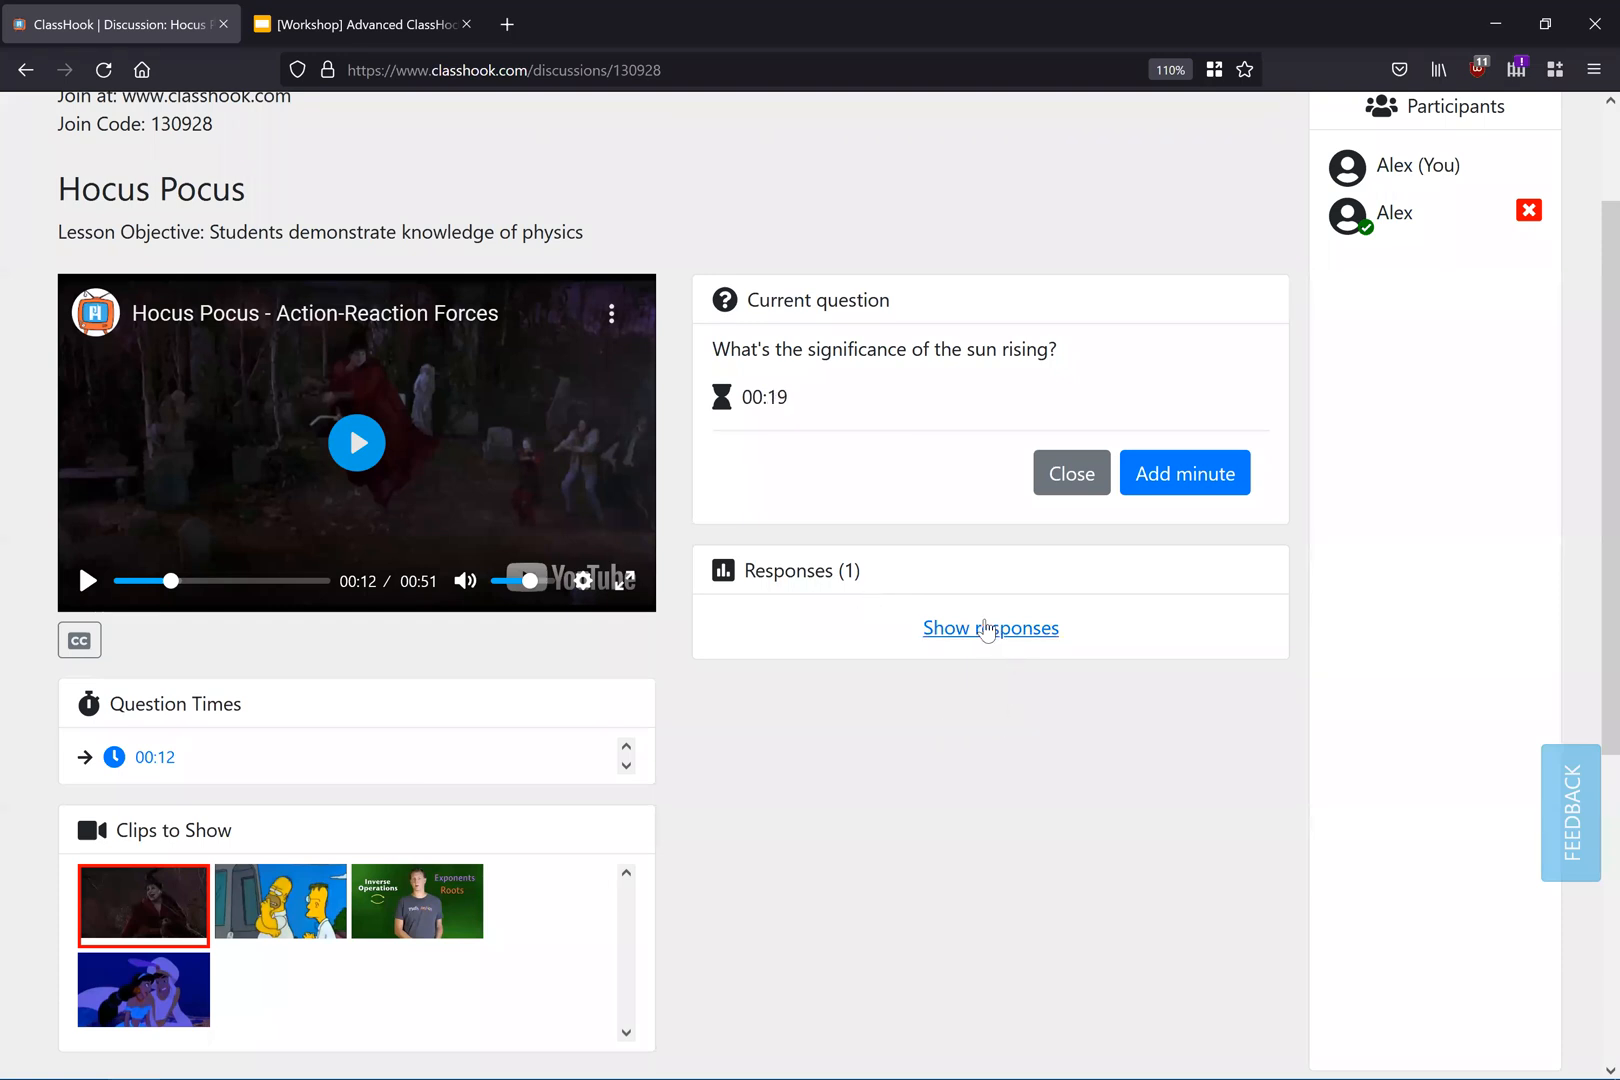
pyautogui.click(988, 628)
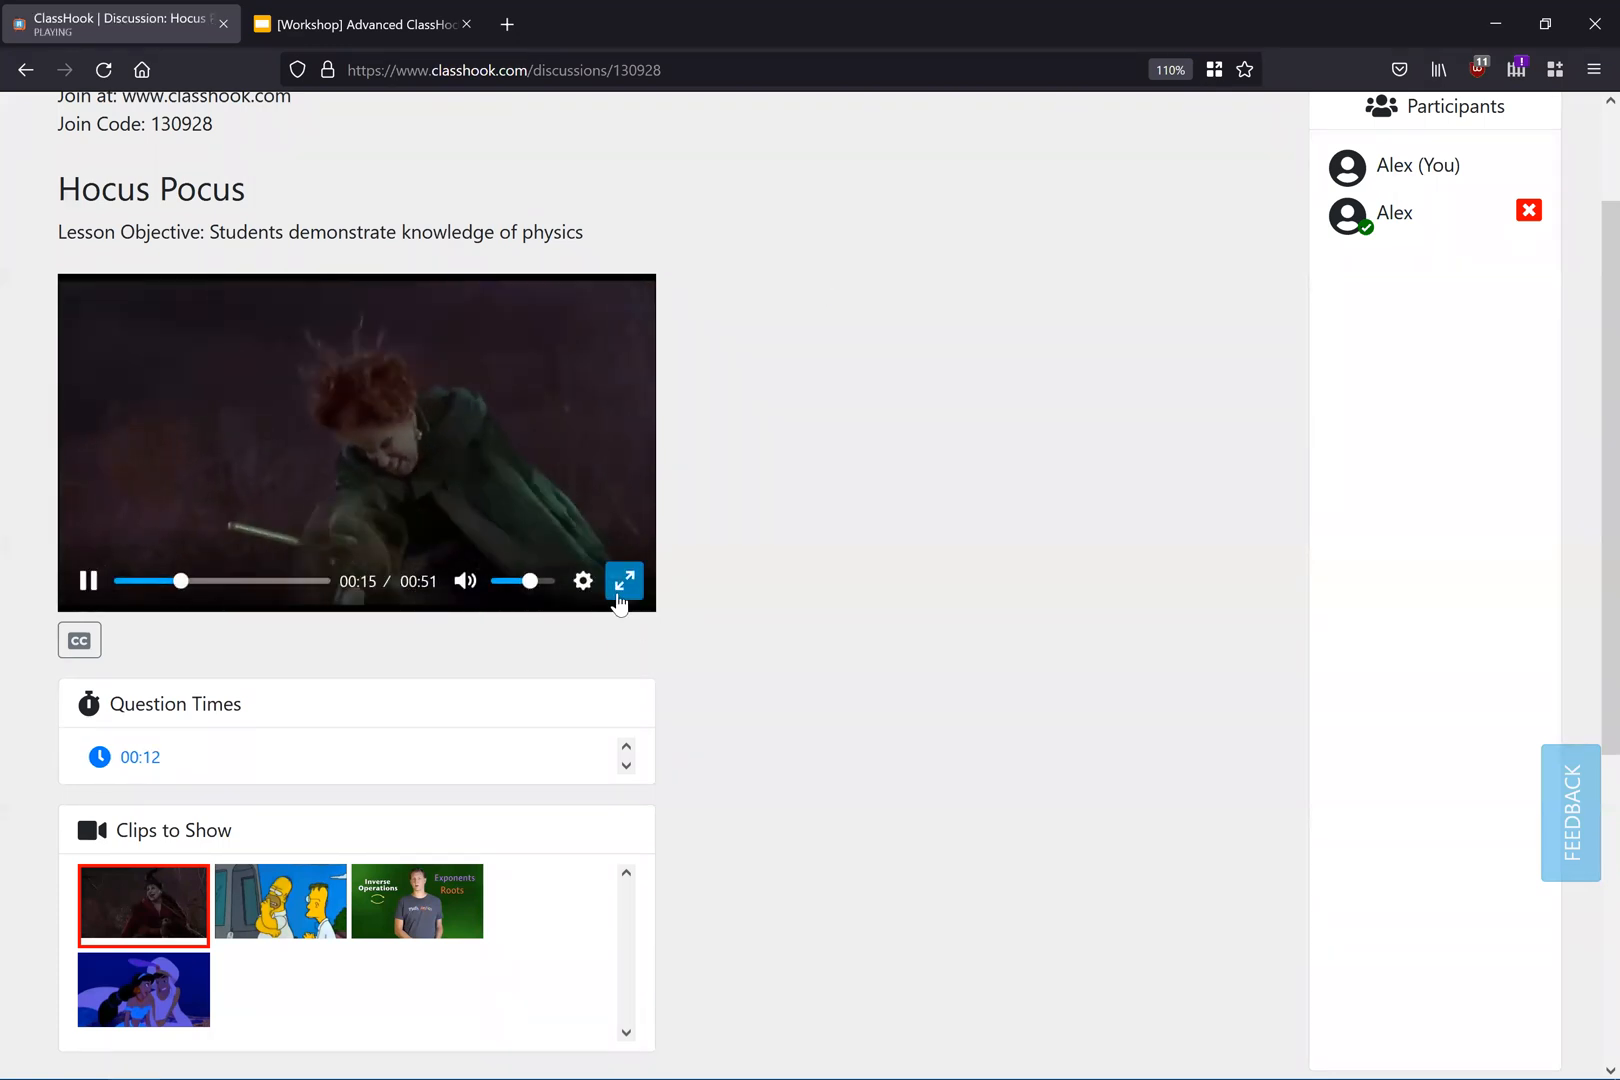
# Step: Play the Hocus Pocus clip in full screen, return to the page and pause it
pyautogui.click(624, 581)
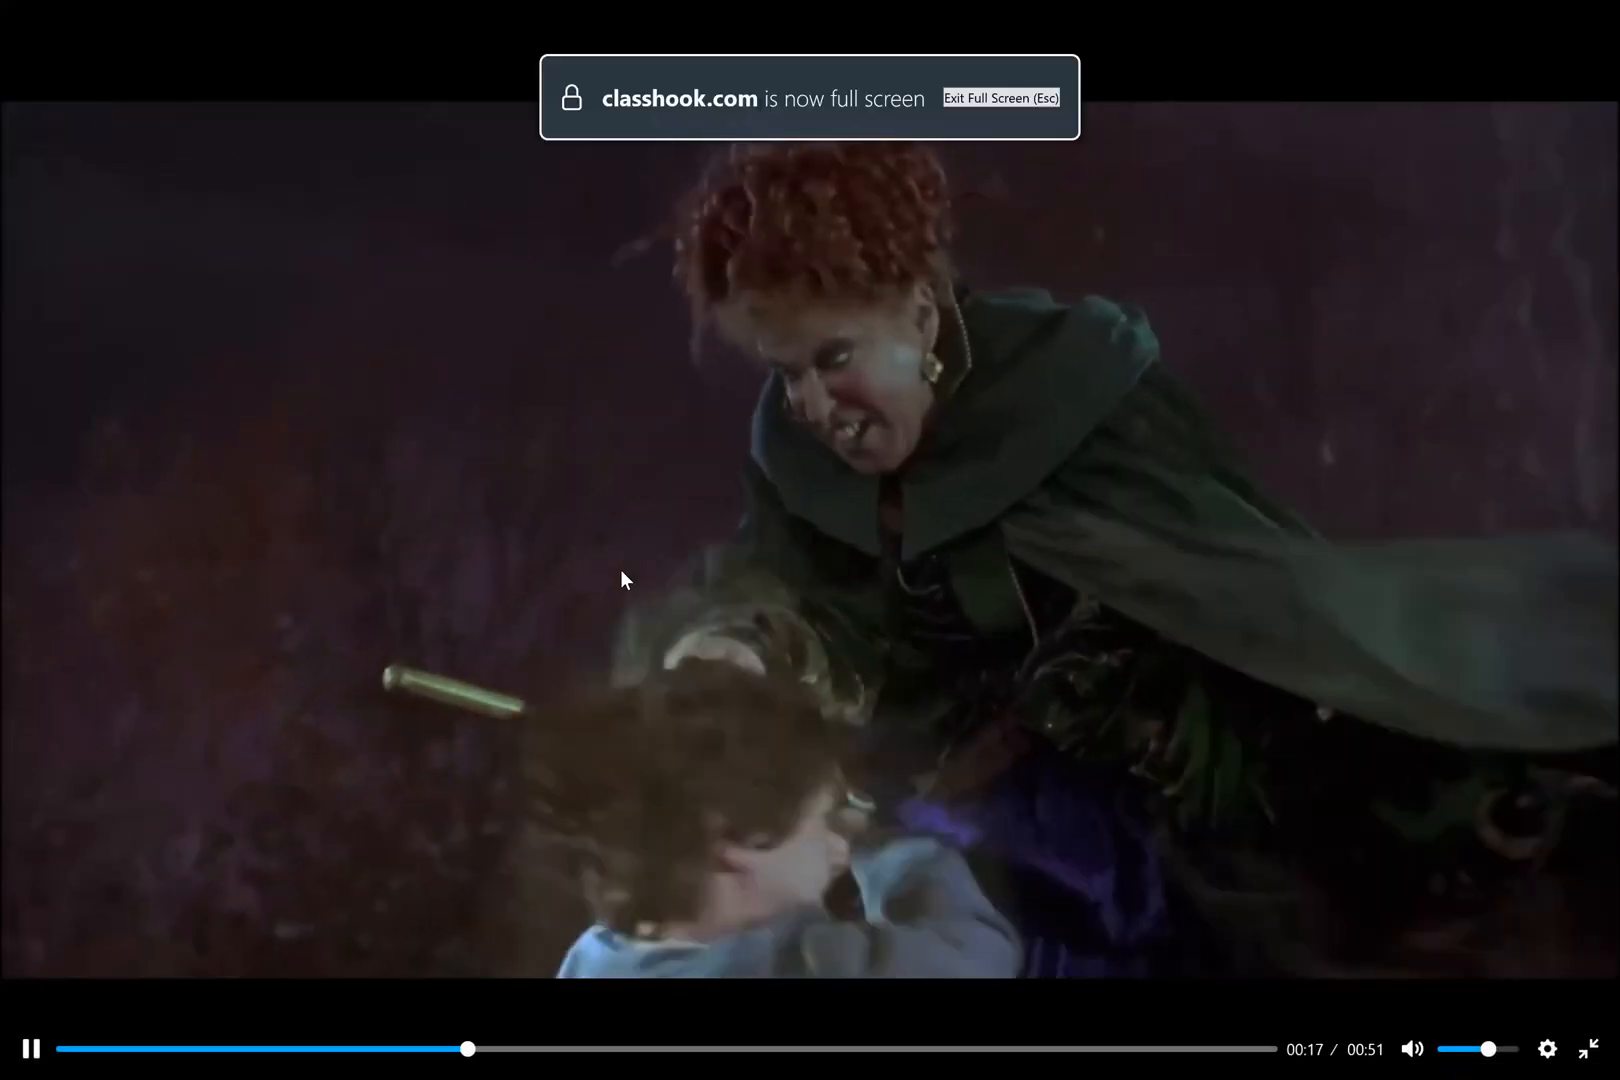
pyautogui.press('Escape')
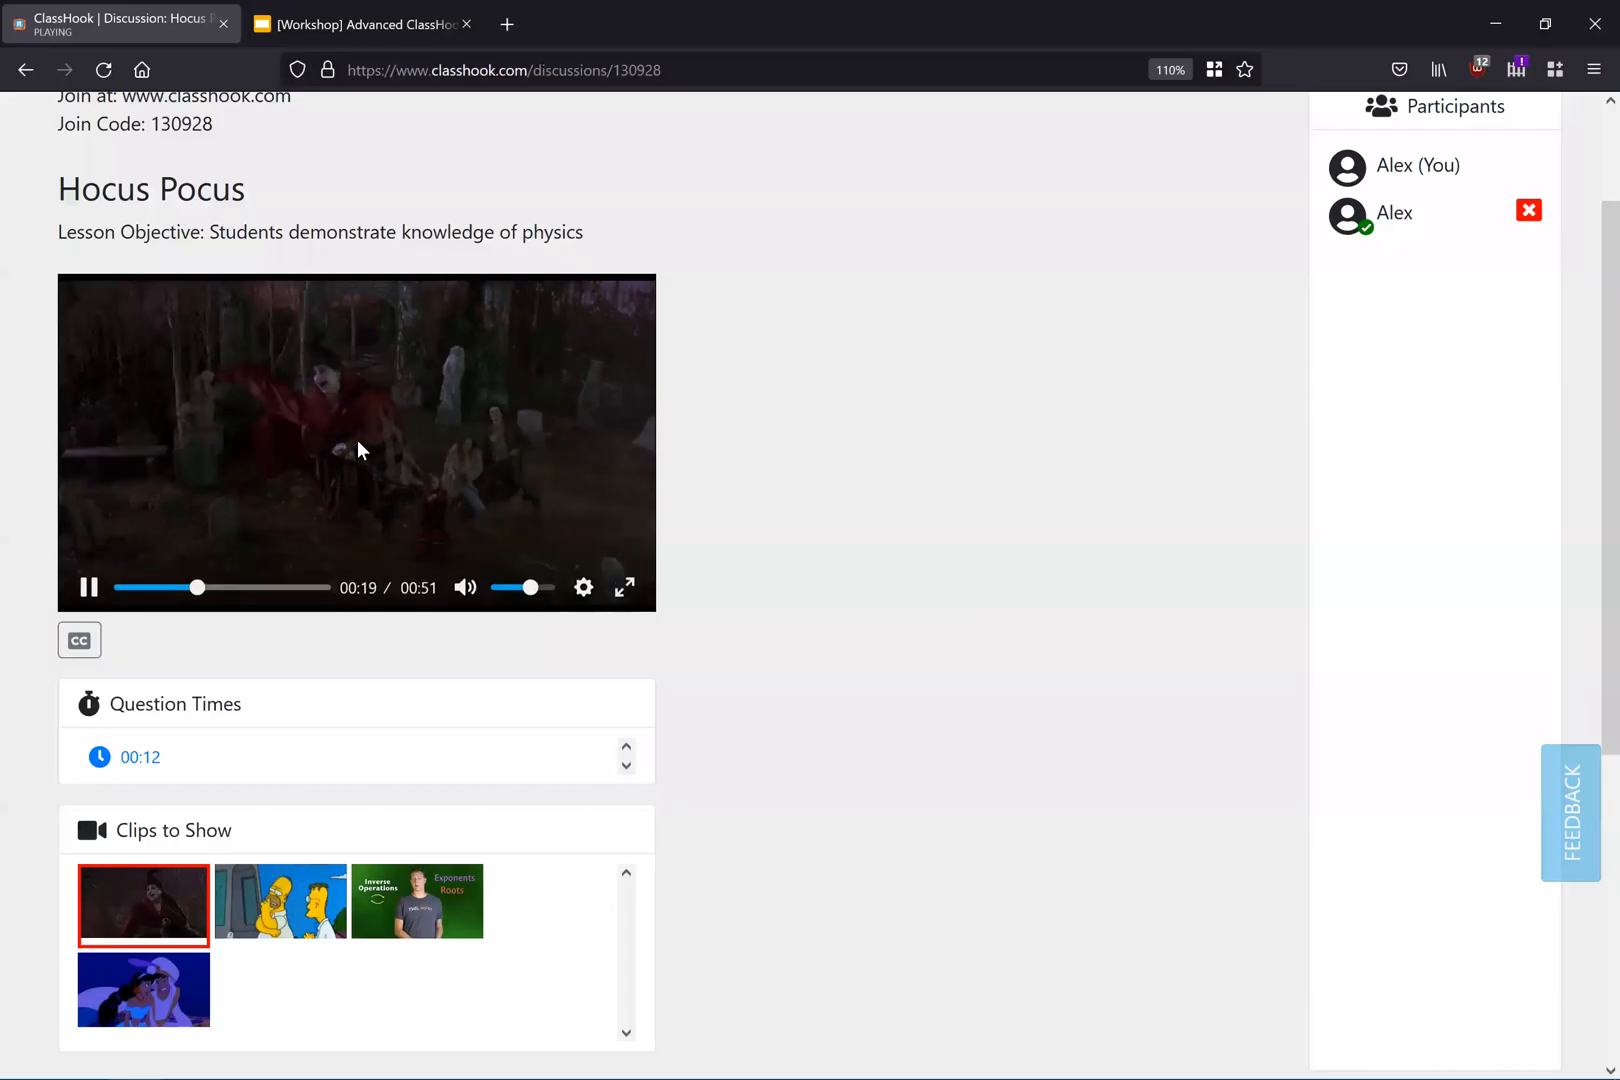
pyautogui.click(357, 440)
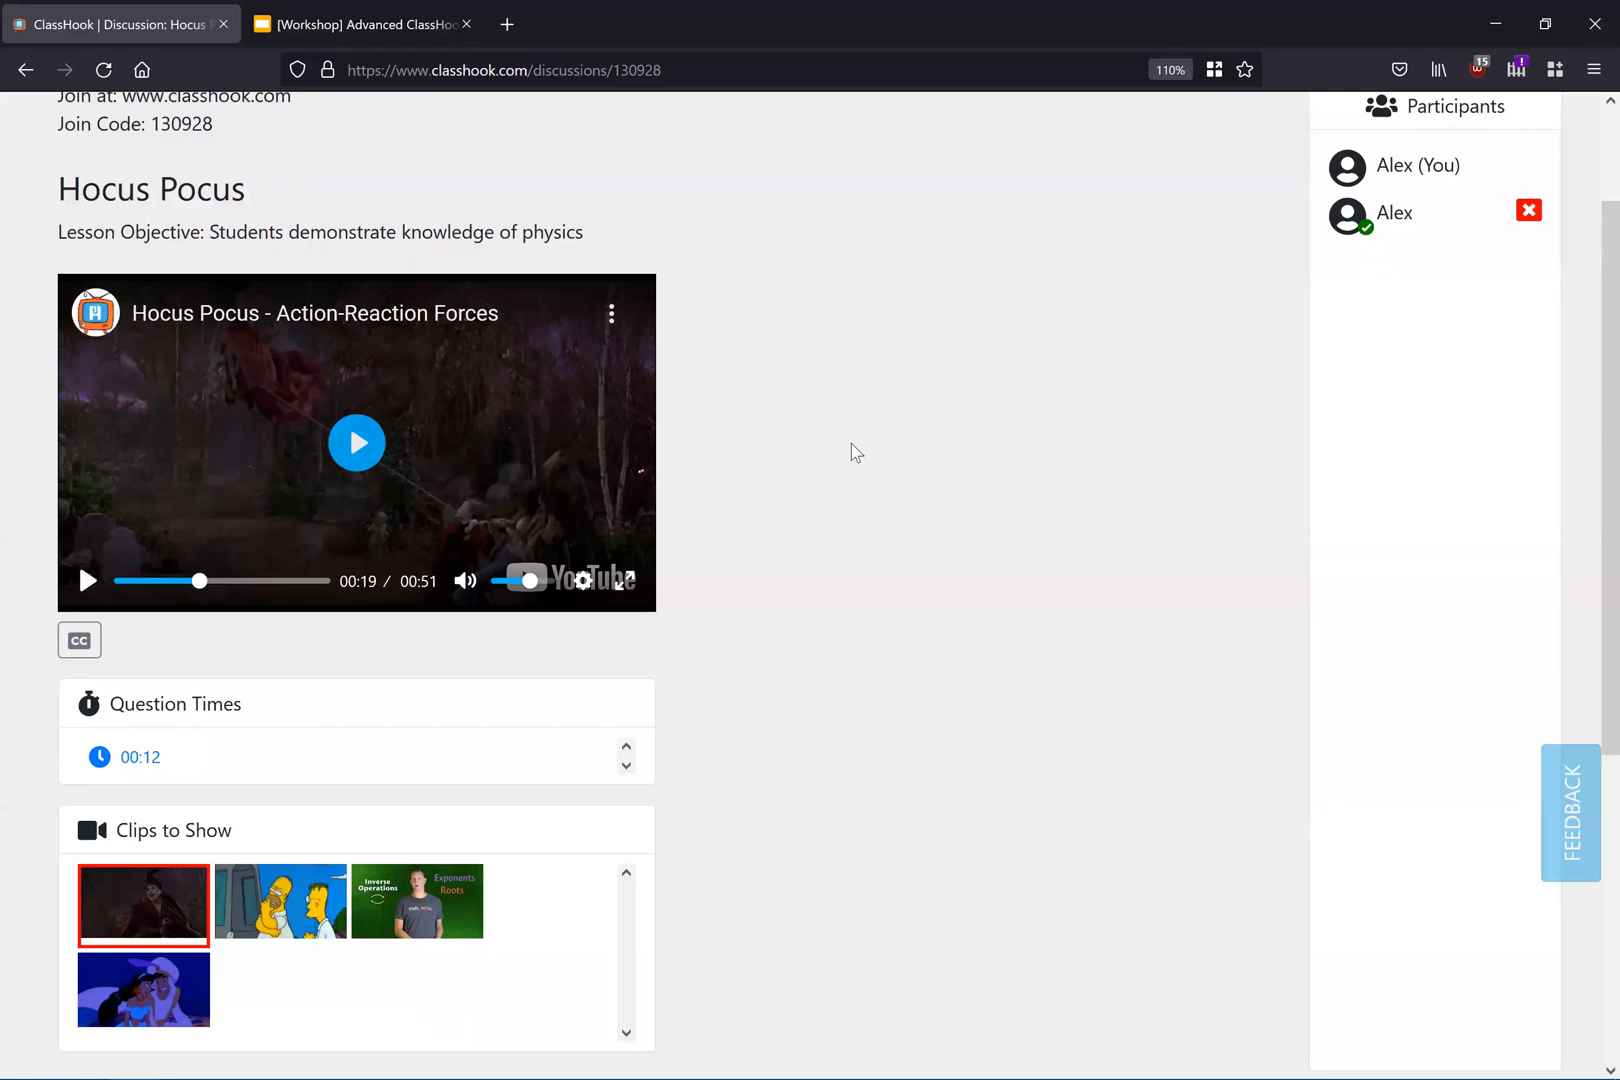
# Step: Switch to the second queued Simpsons clip, play it and jump to its 01:08 question time
pyautogui.scroll(-2, 850, 396)
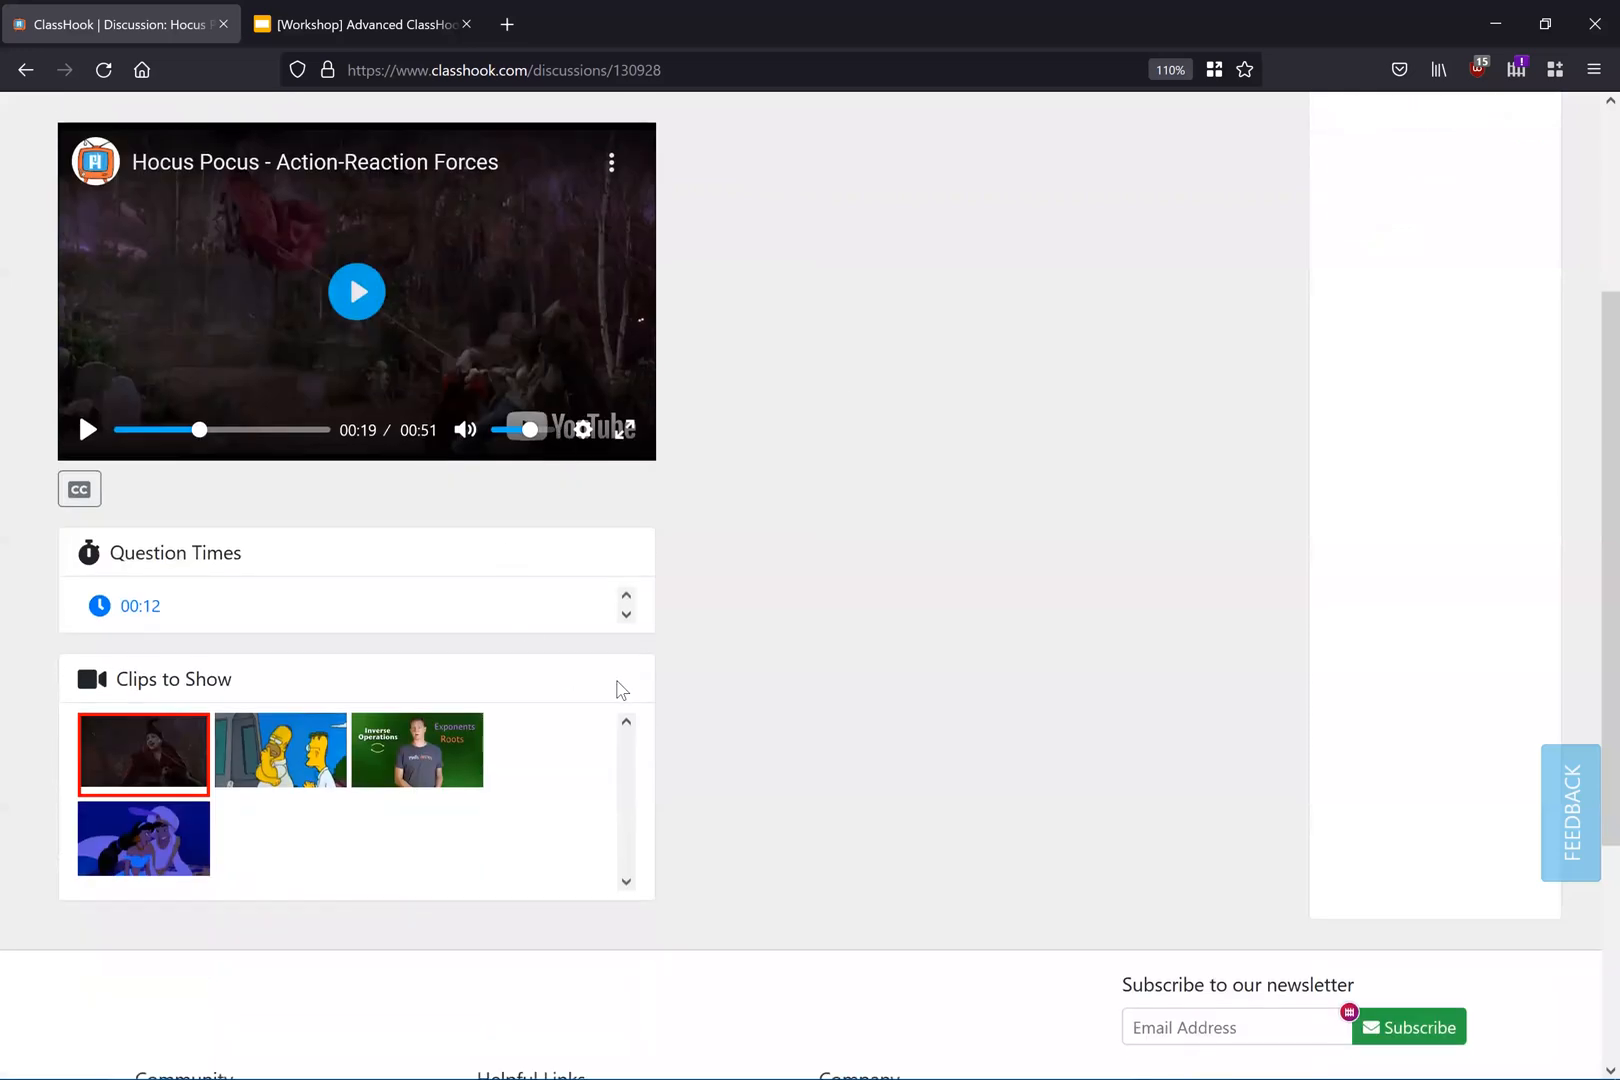
pyautogui.click(268, 746)
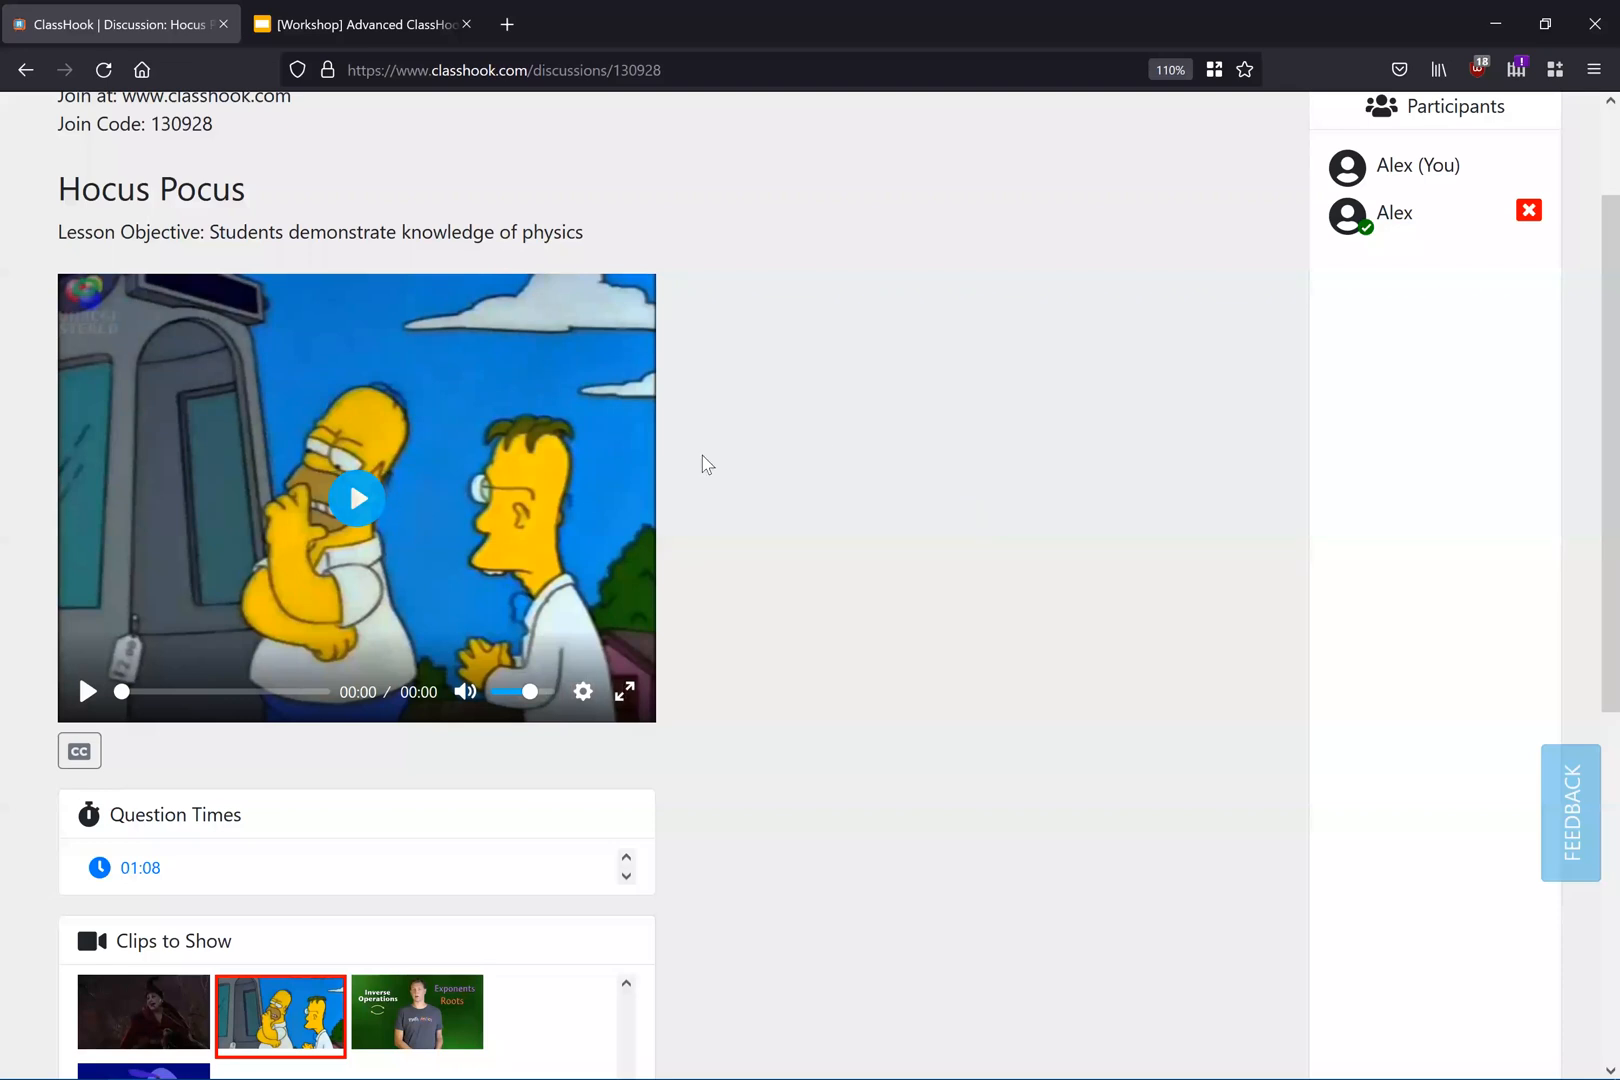
pyautogui.click(360, 518)
pyautogui.click(140, 868)
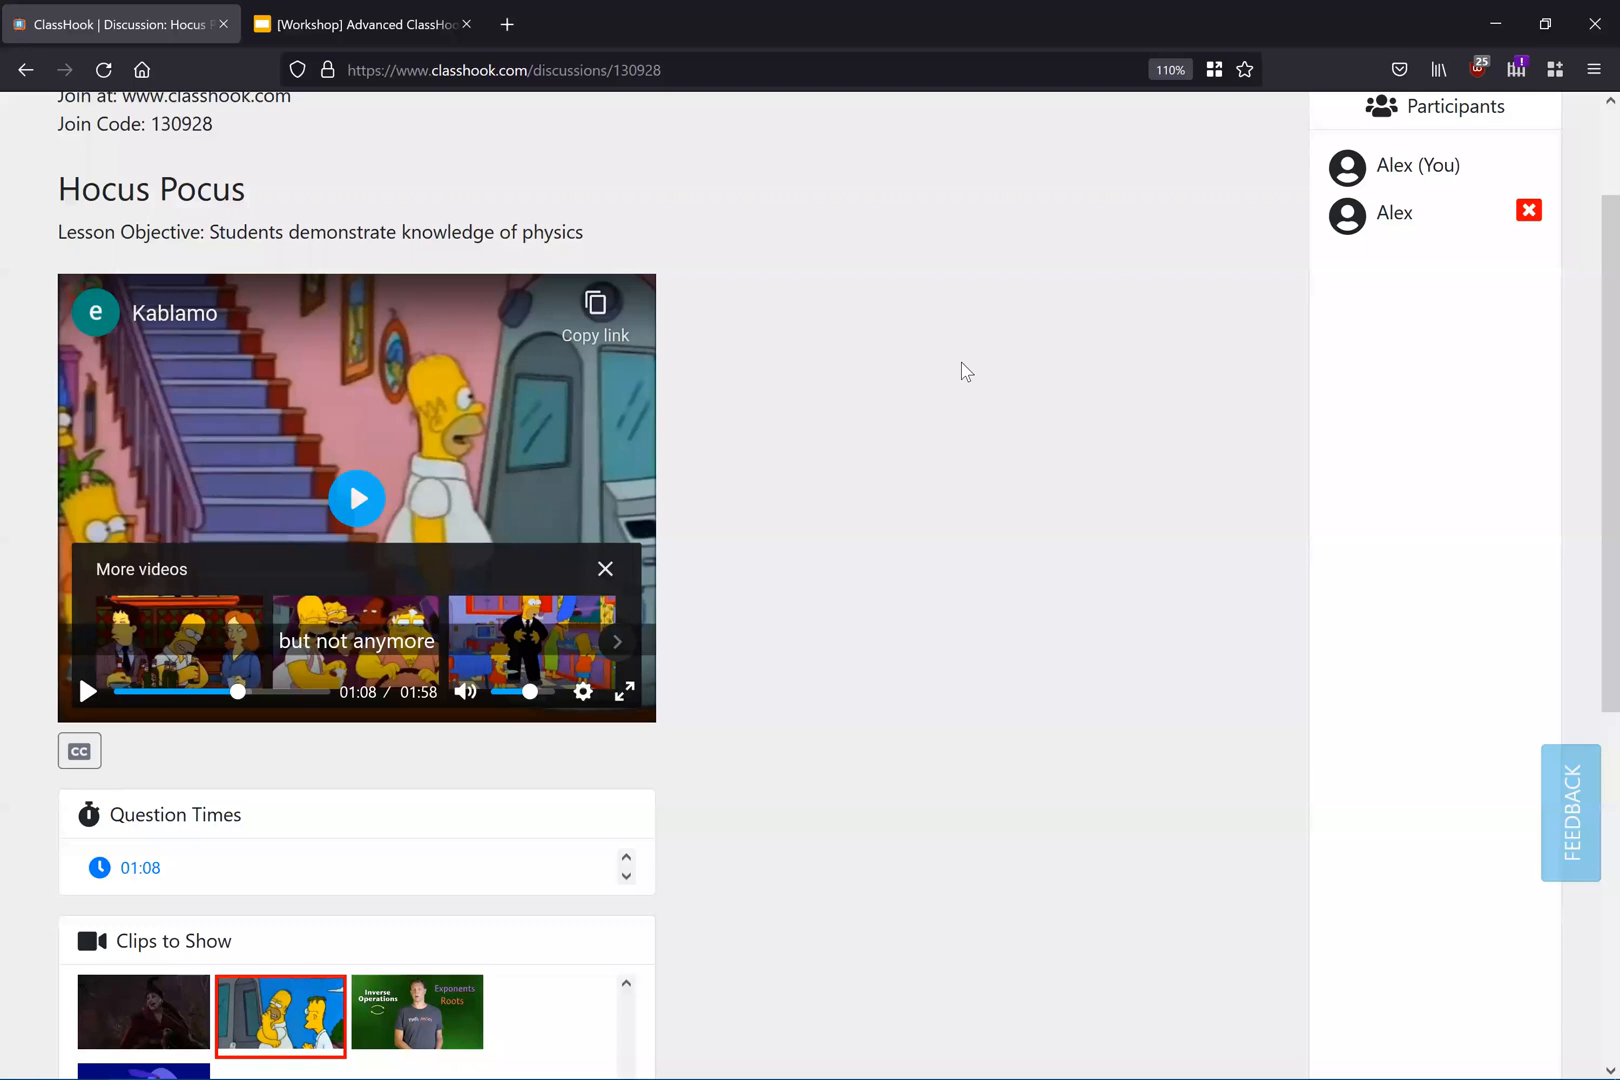
pyautogui.scroll(2, 886, 437)
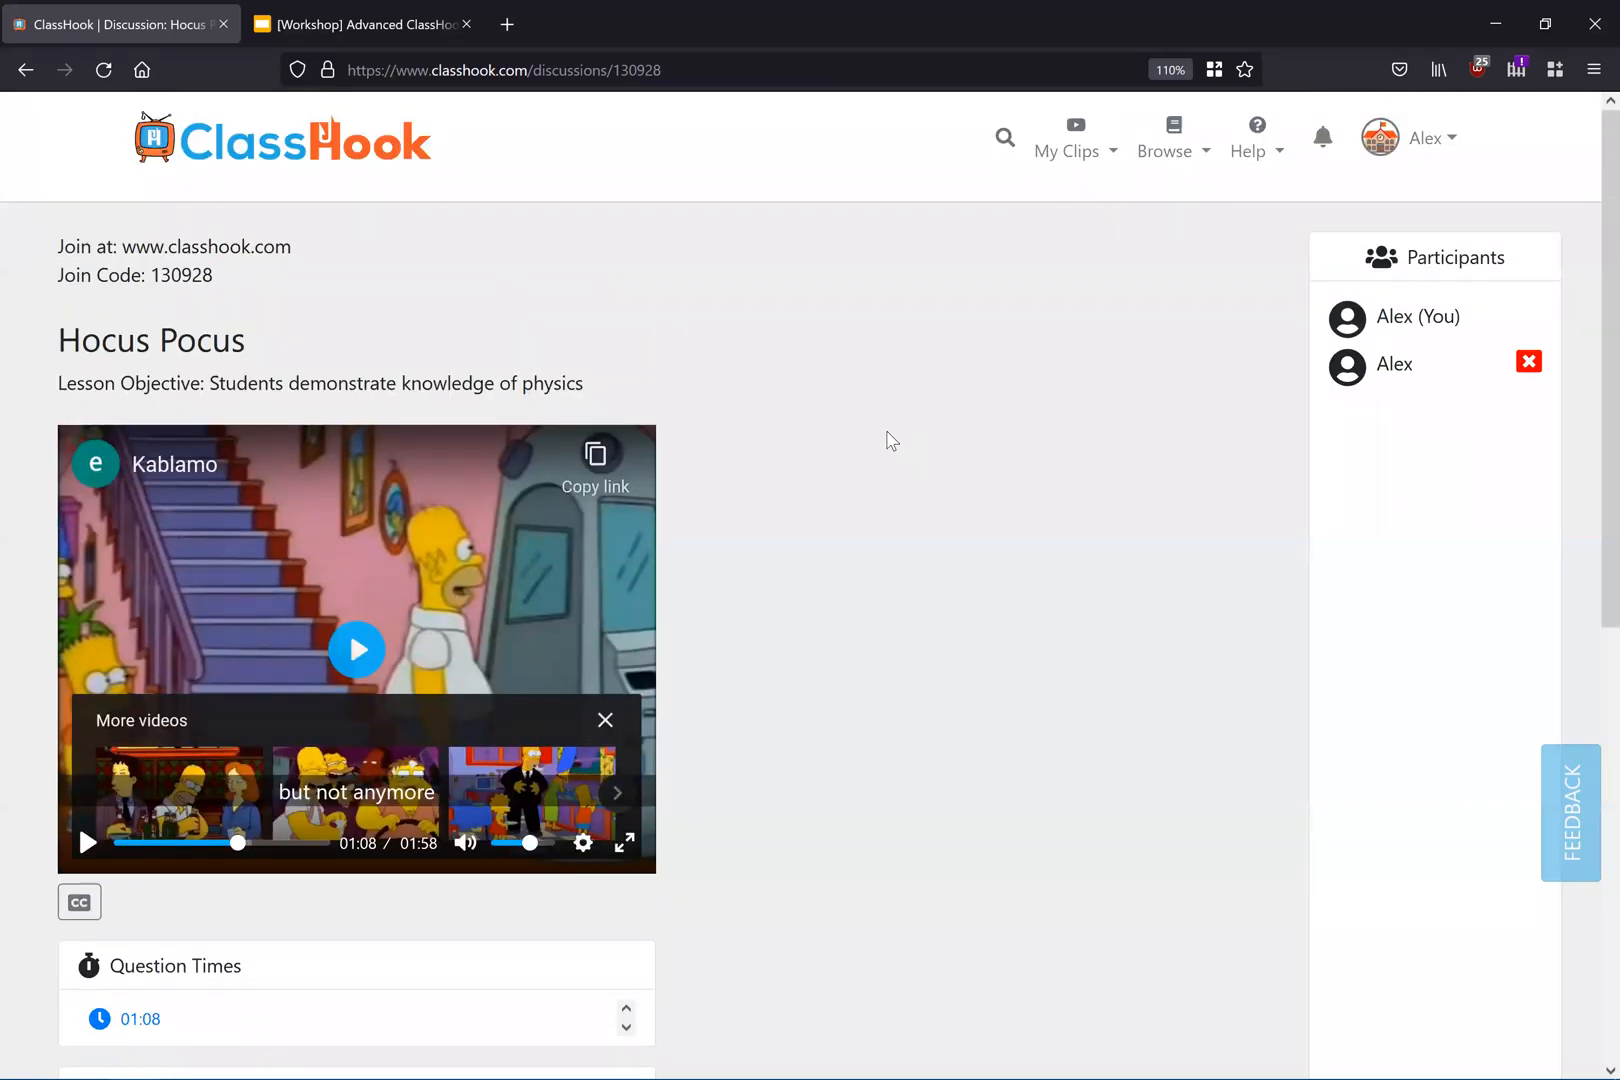
pyautogui.scroll(-2, 850, 450)
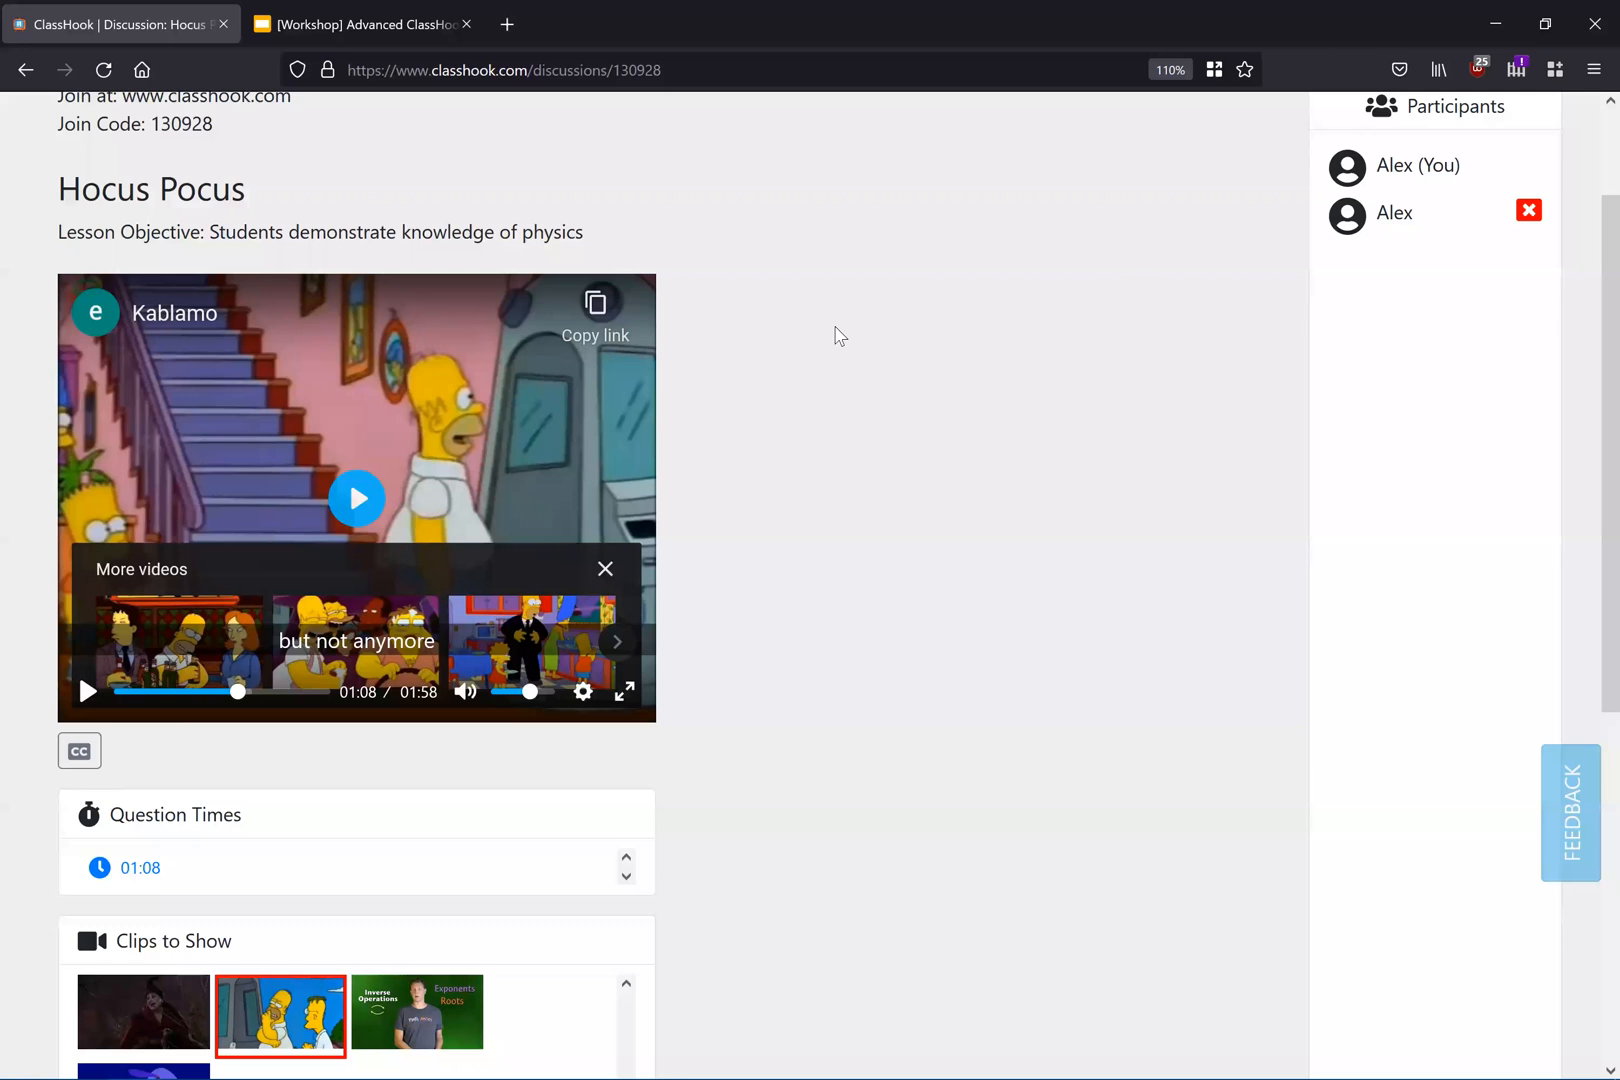
pyautogui.scroll(2, 829, 565)
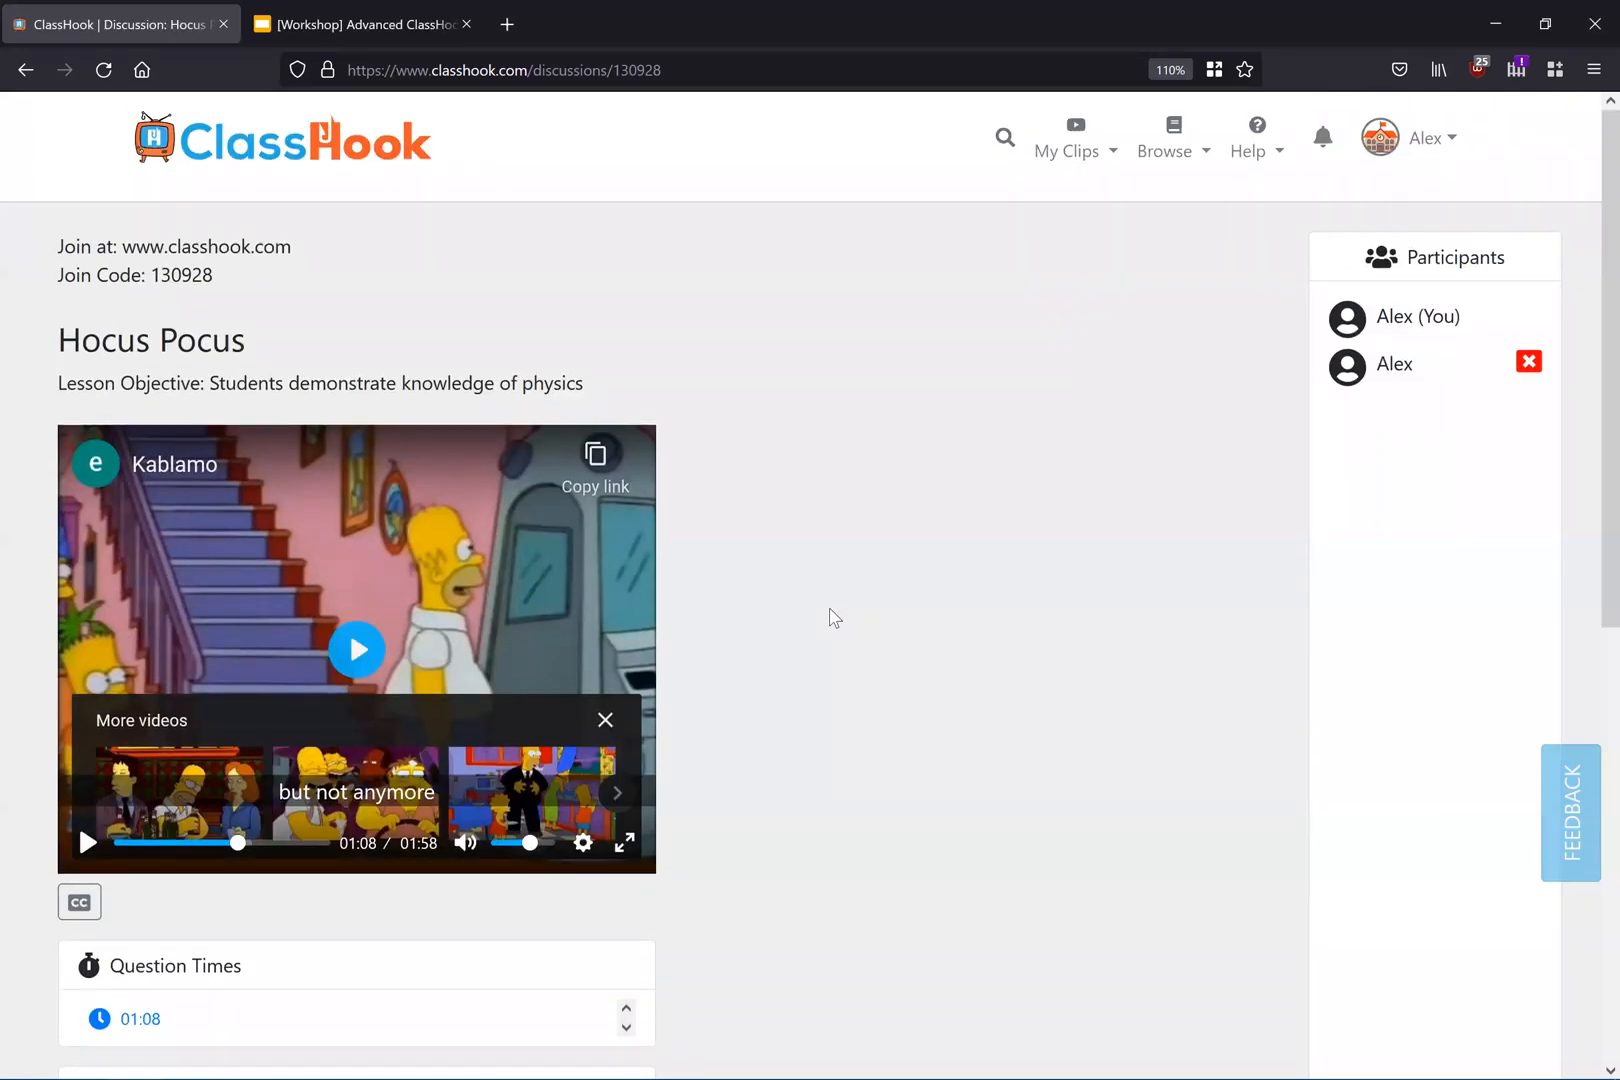
pyautogui.scroll(-2, 831, 615)
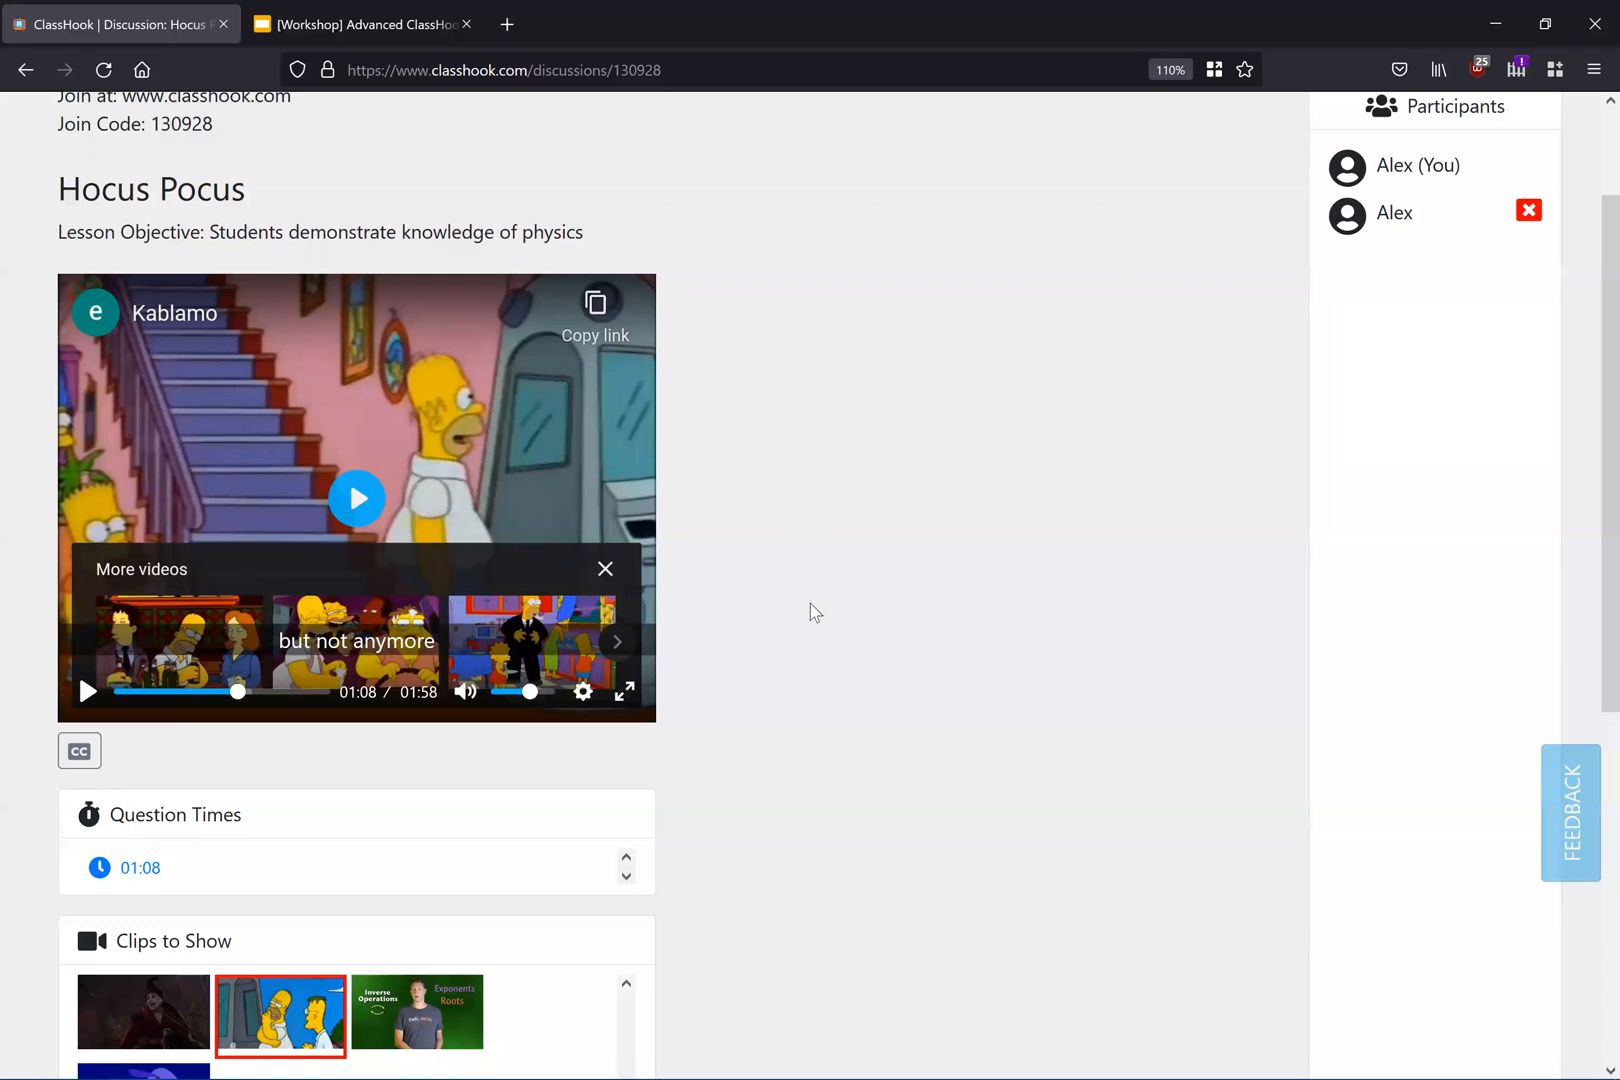
pyautogui.scroll(2, 815, 612)
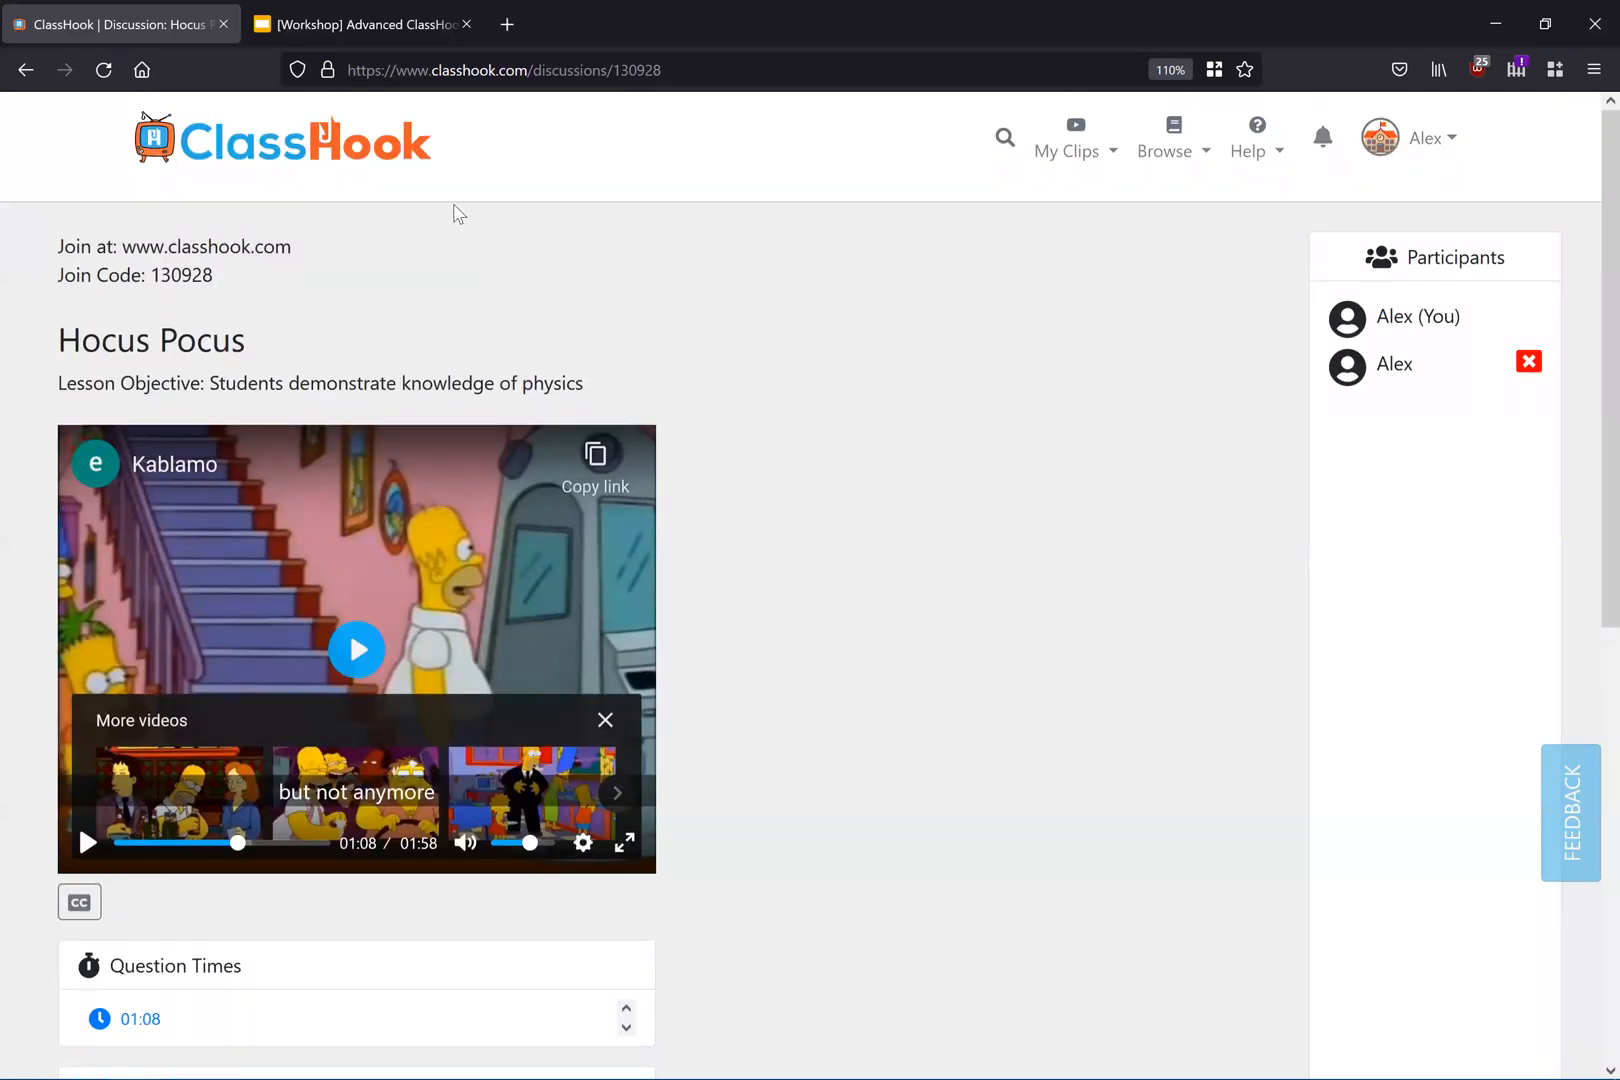
# Step: Review the workshop slides on live discussions and on creating clip comparisons
pyautogui.click(371, 33)
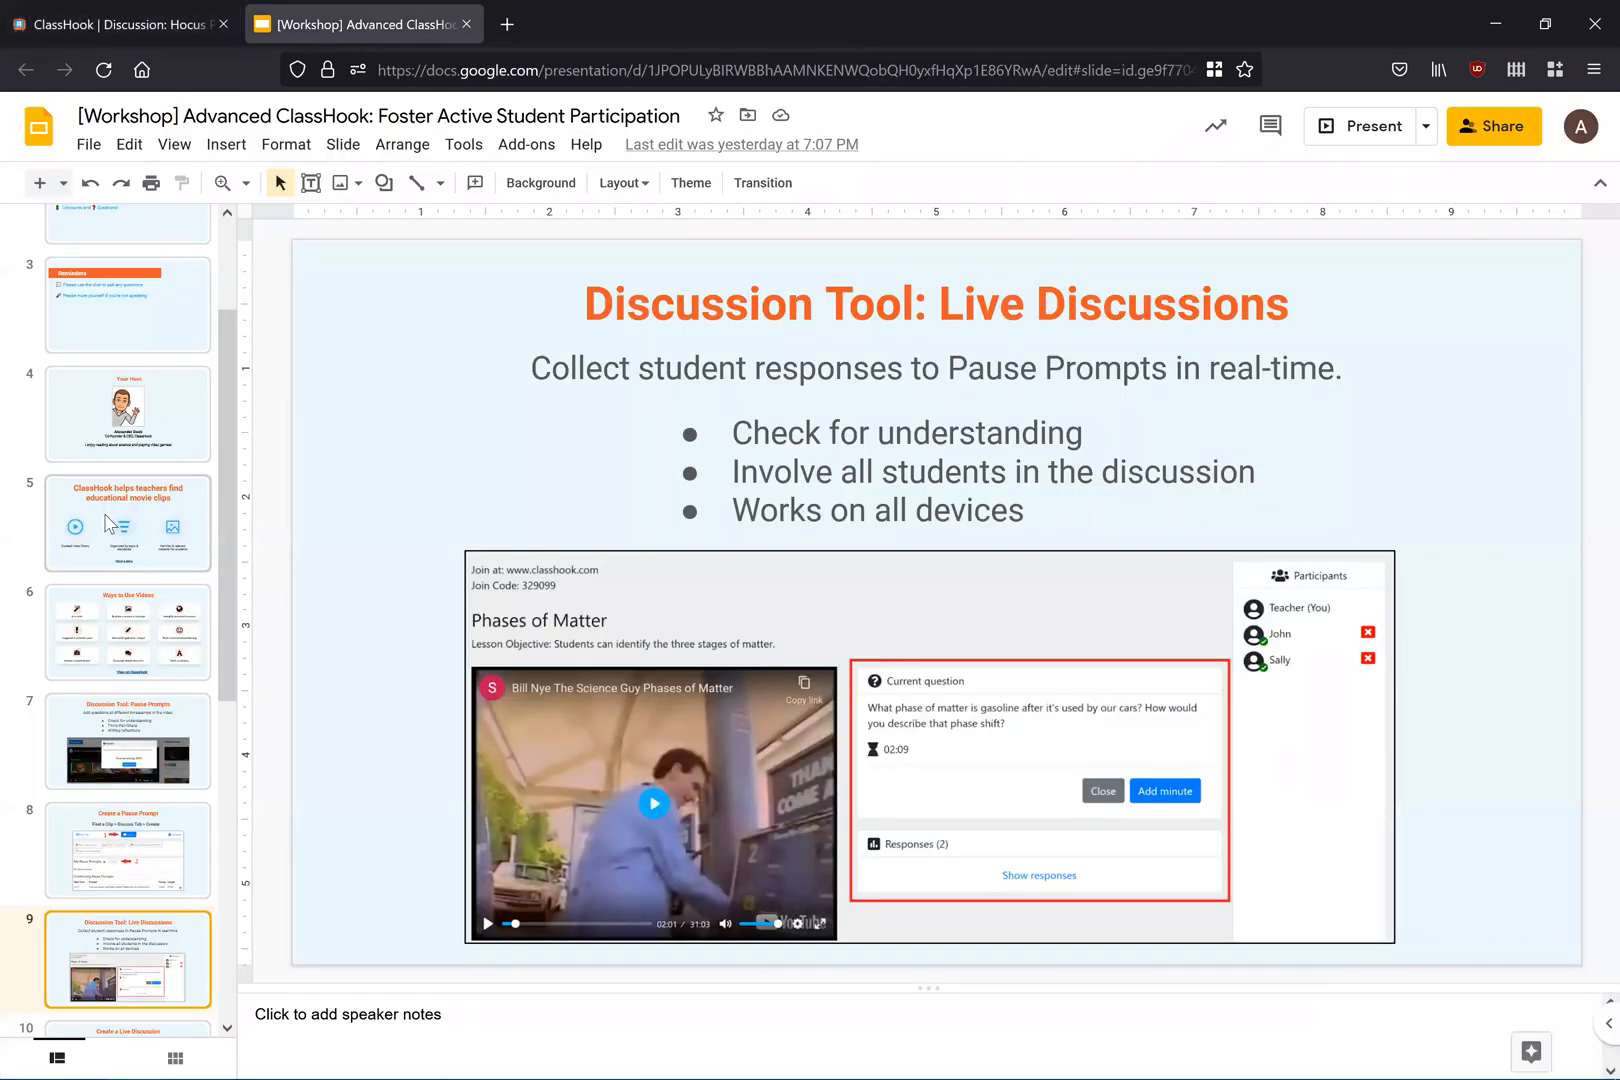
pyautogui.scroll(-3, 130, 555)
pyautogui.scroll(-4, 127, 548)
pyautogui.click(137, 582)
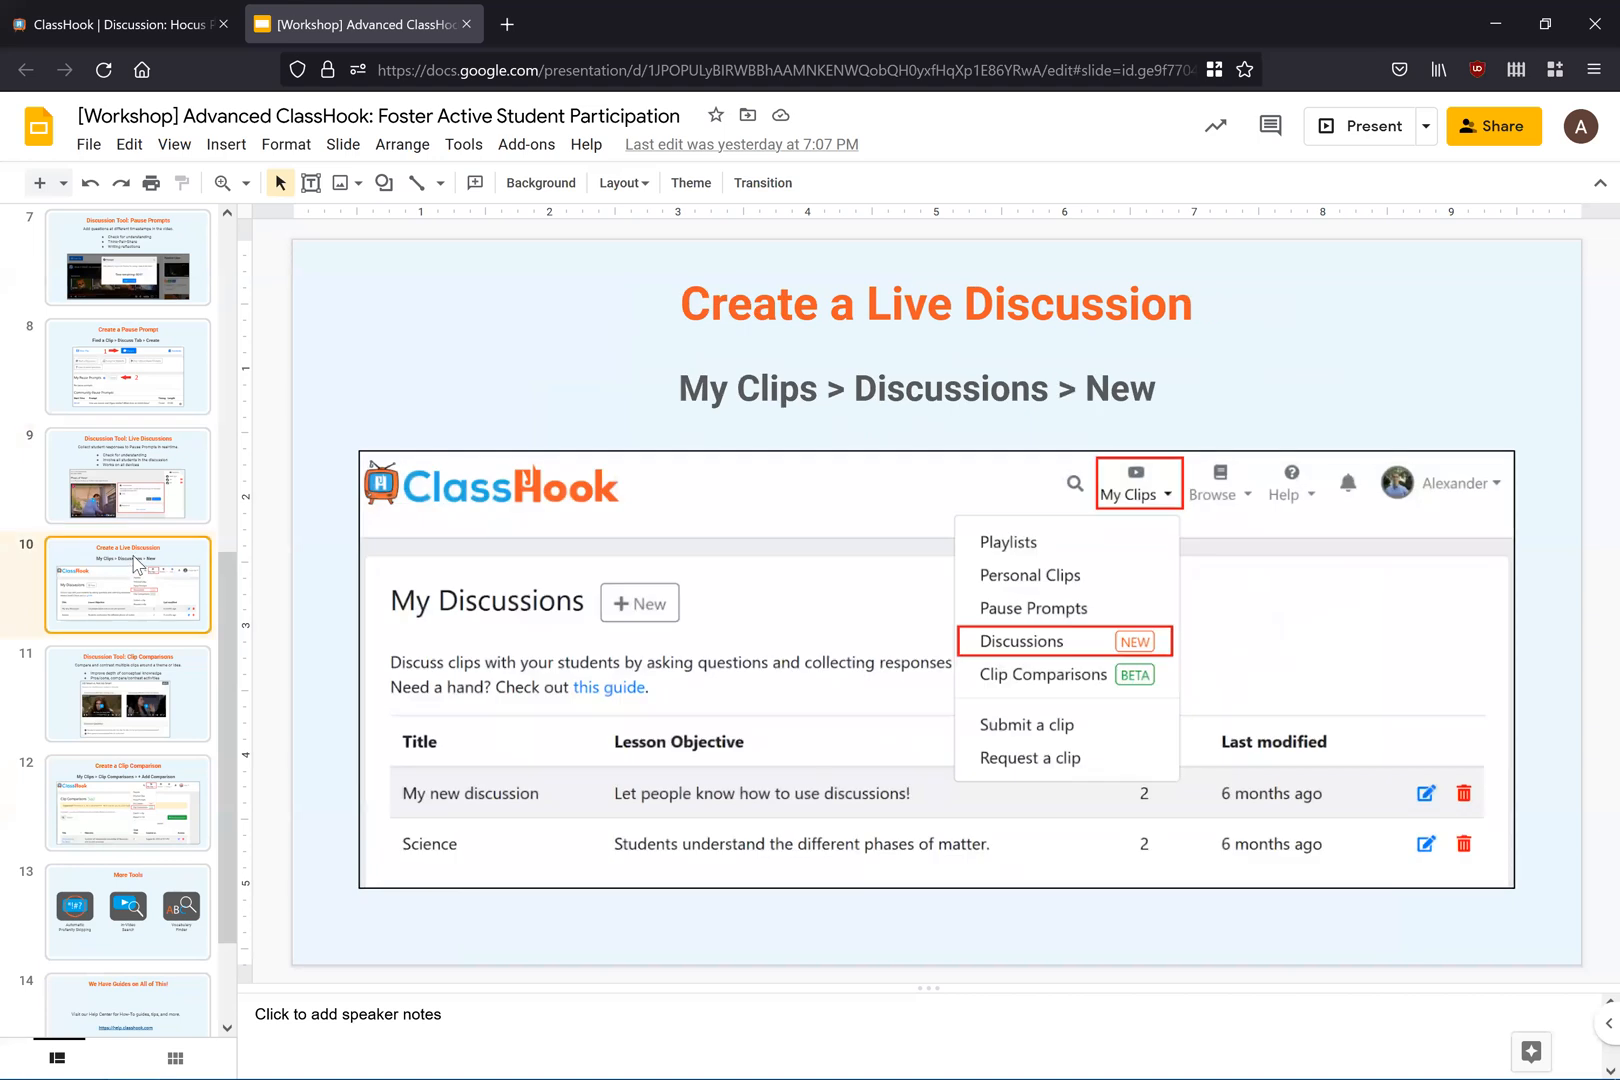
pyautogui.scroll(-1, 137, 530)
pyautogui.click(137, 548)
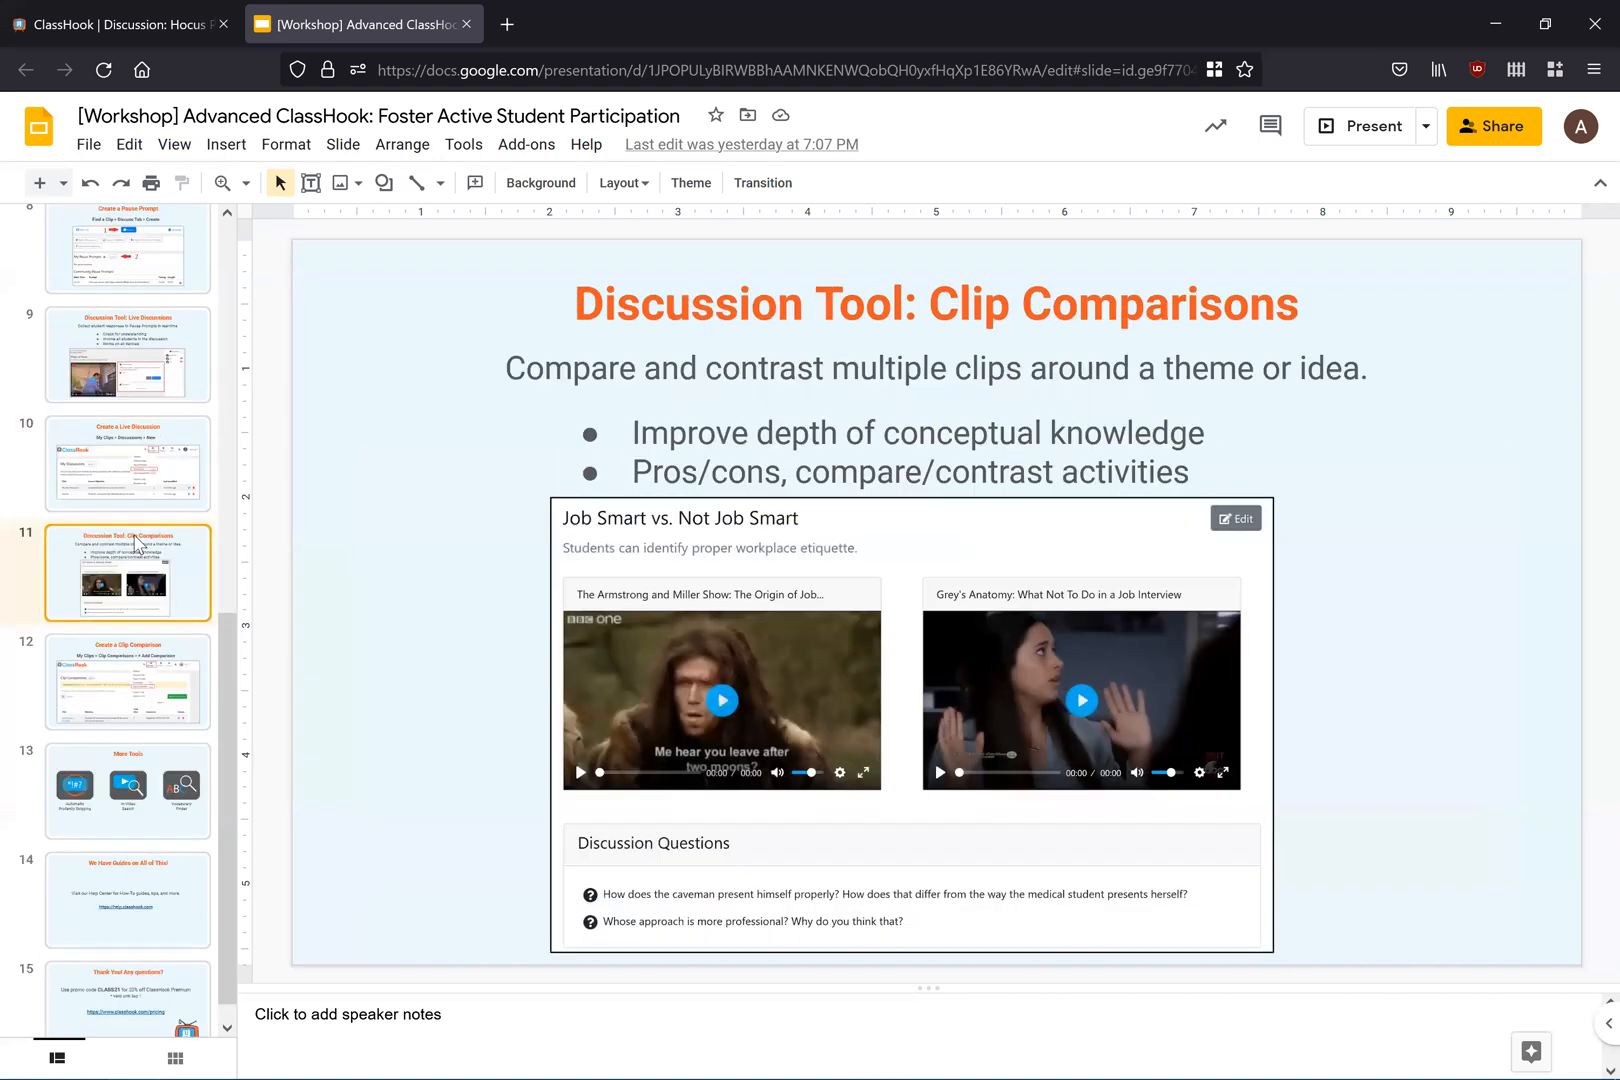
pyautogui.scroll(-1, 137, 546)
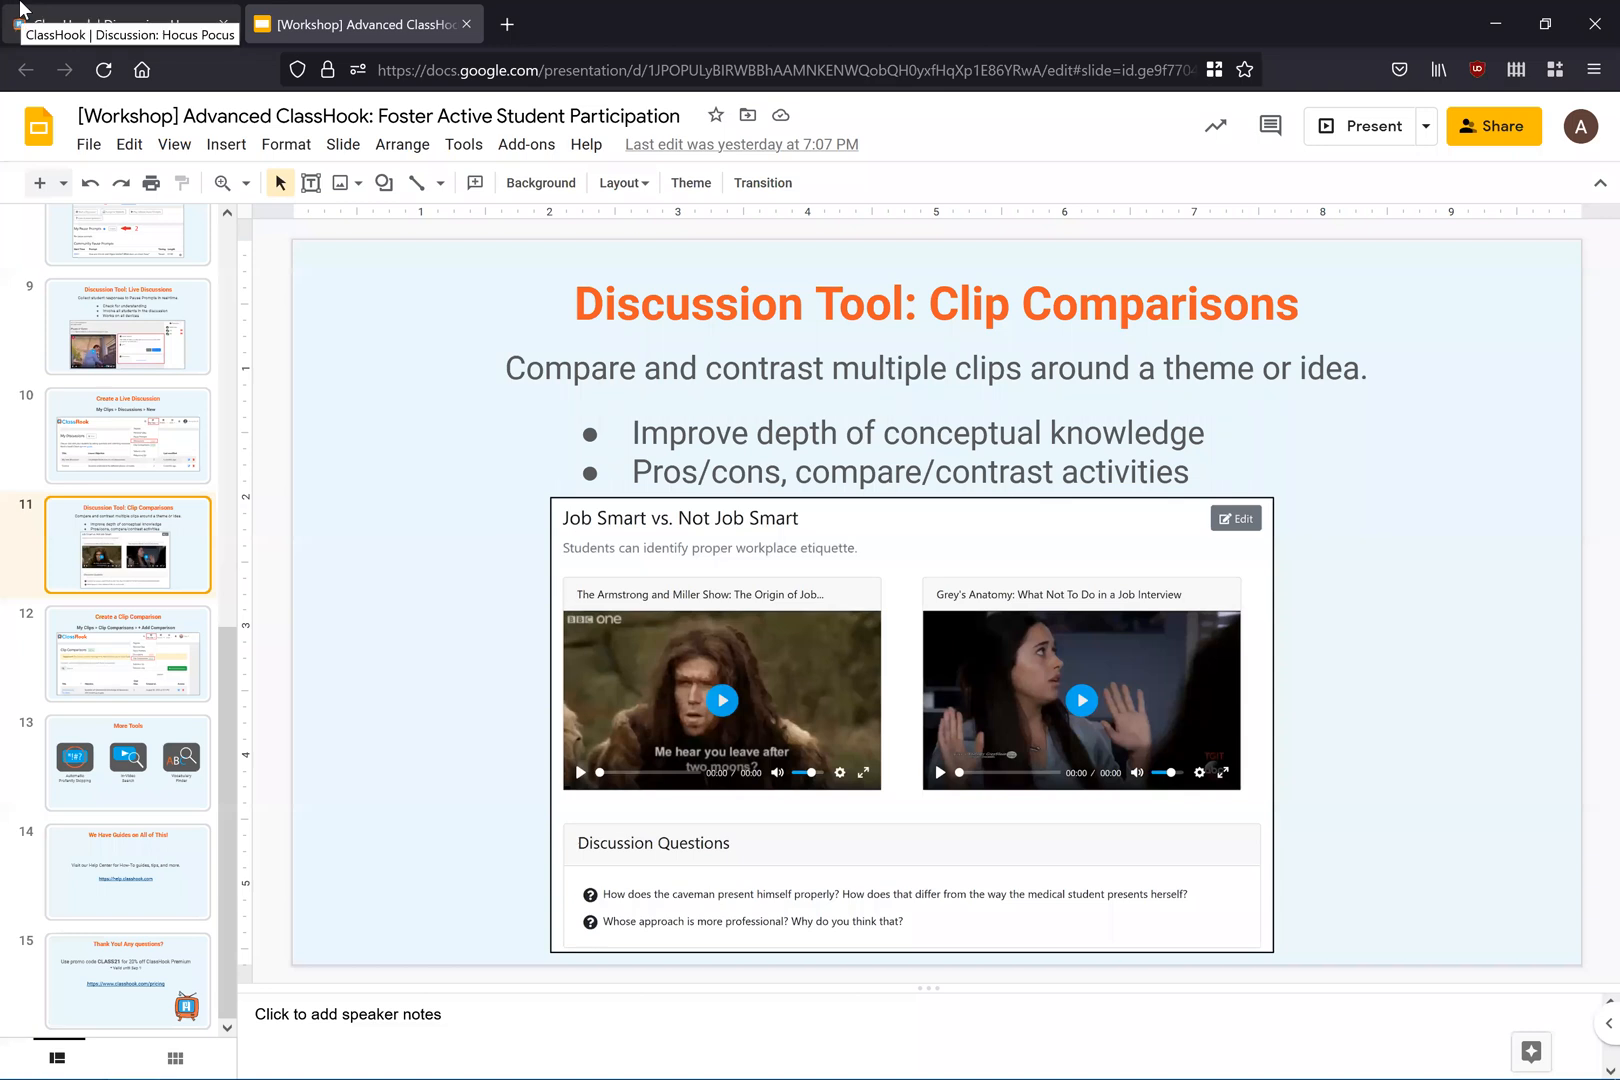
pyautogui.click(118, 11)
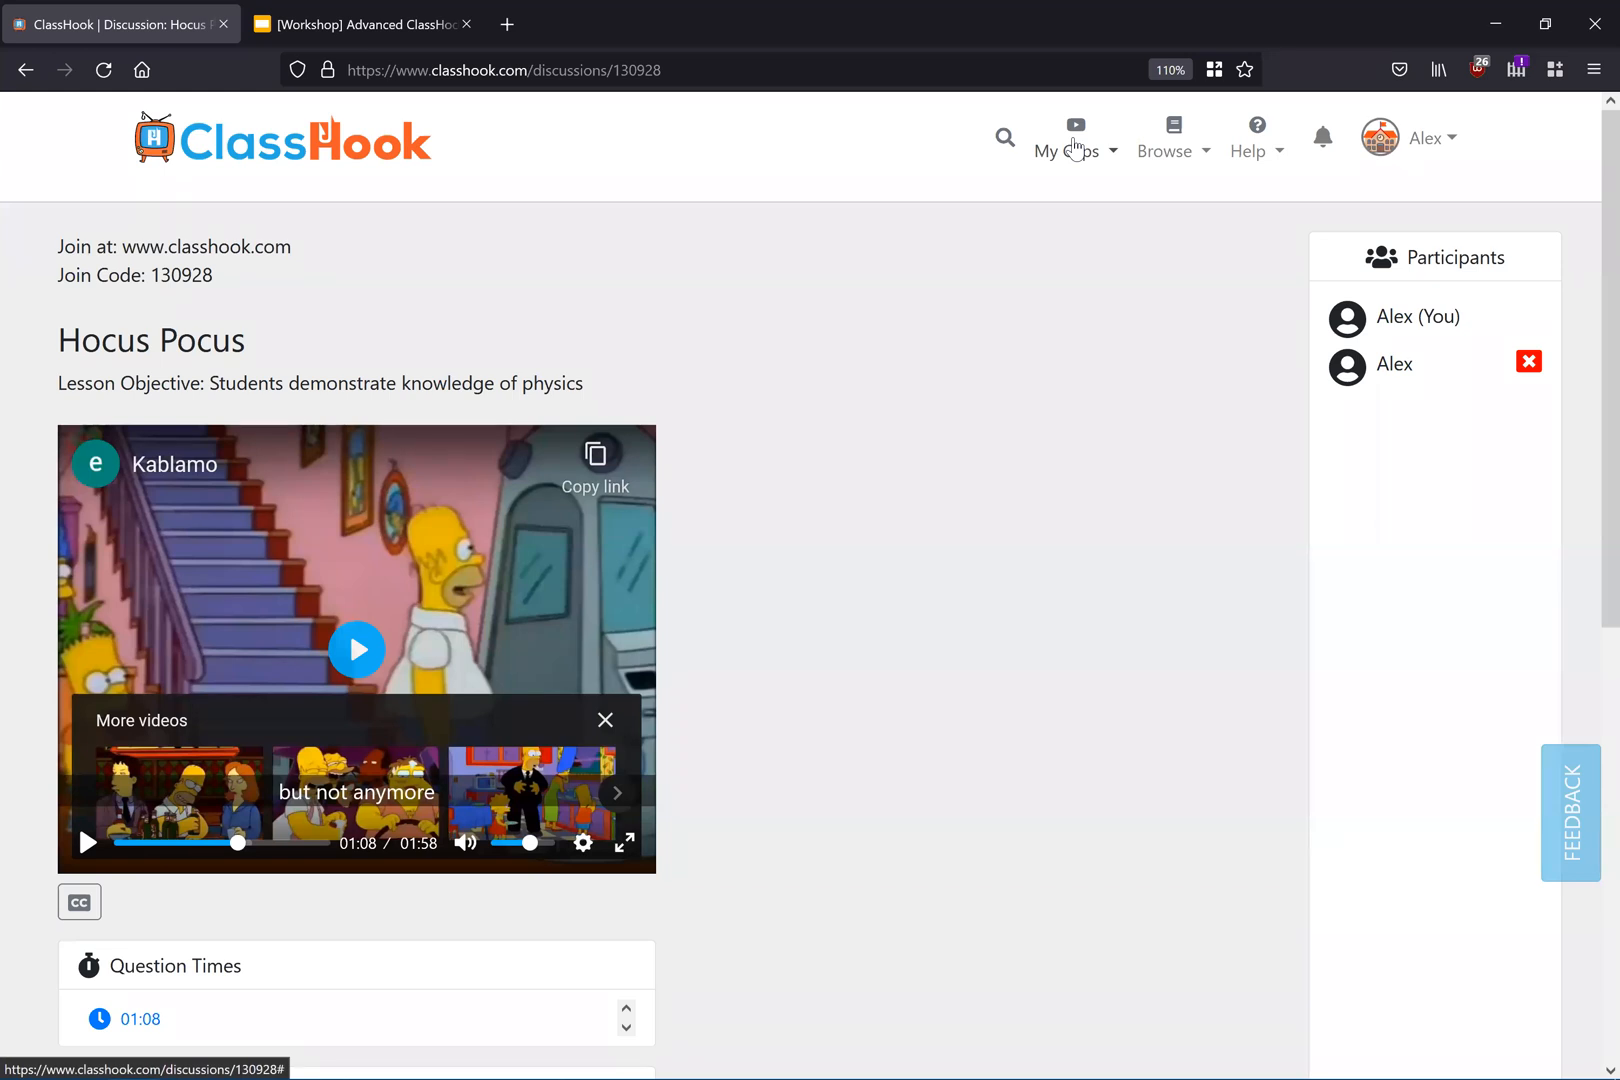
pyautogui.click(311, 14)
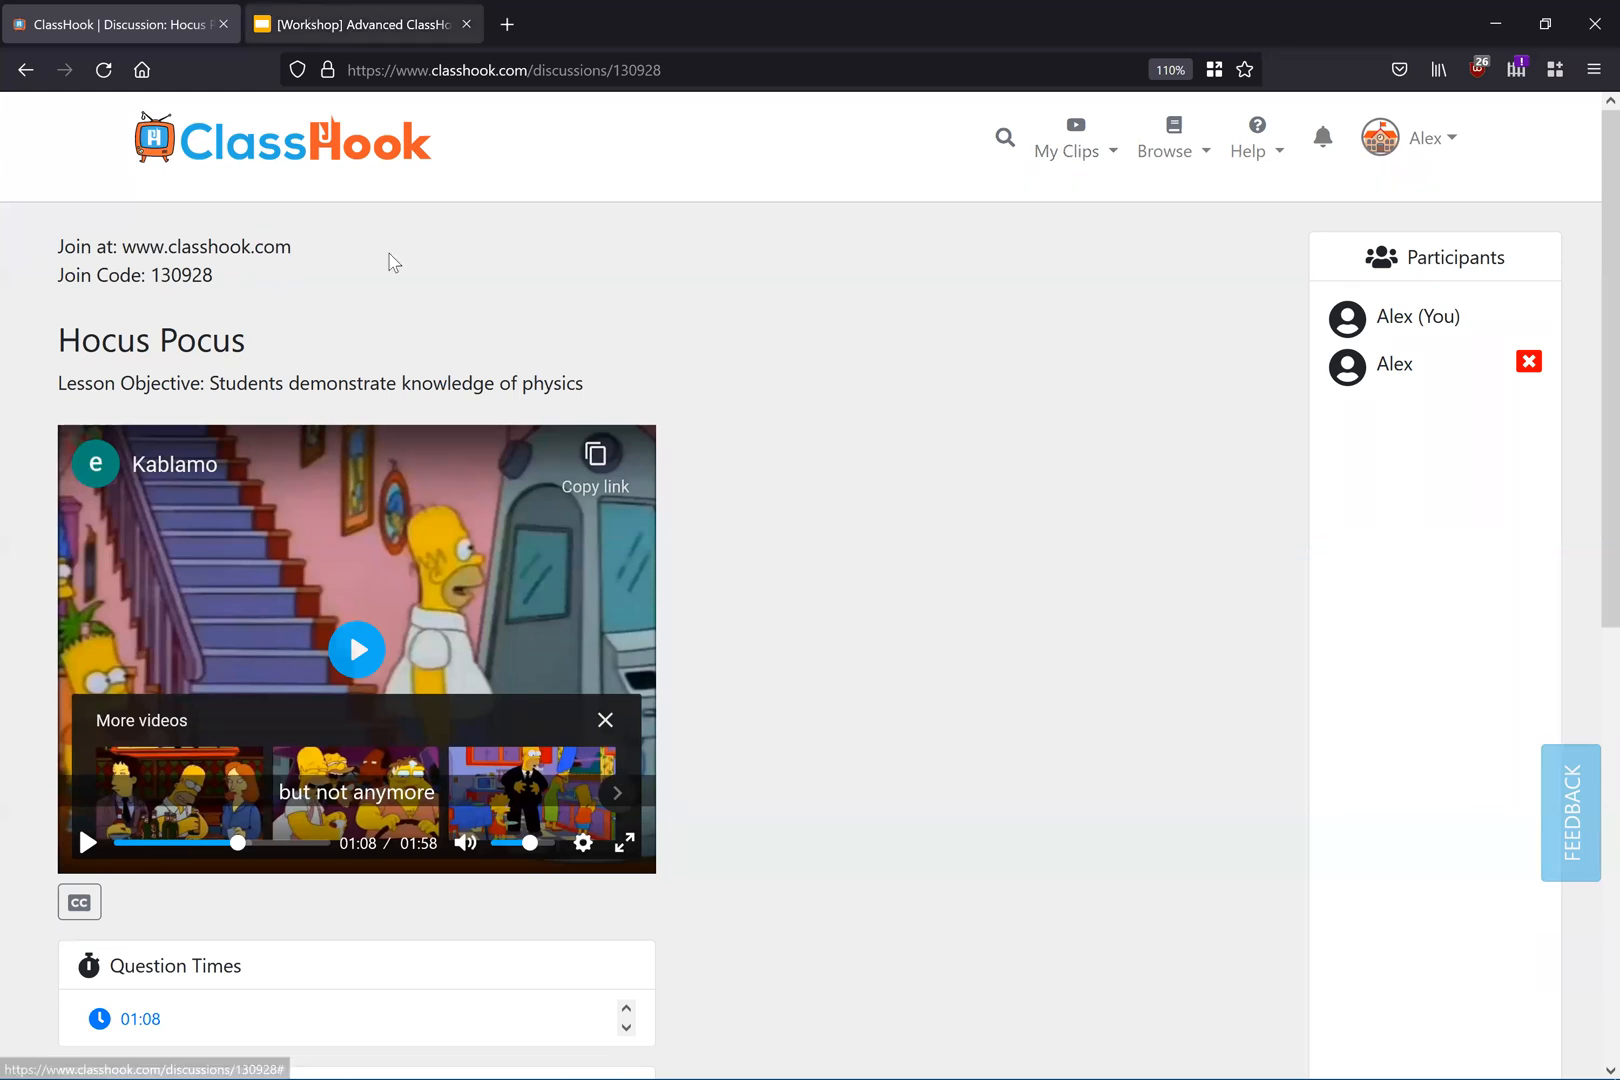
pyautogui.click(160, 620)
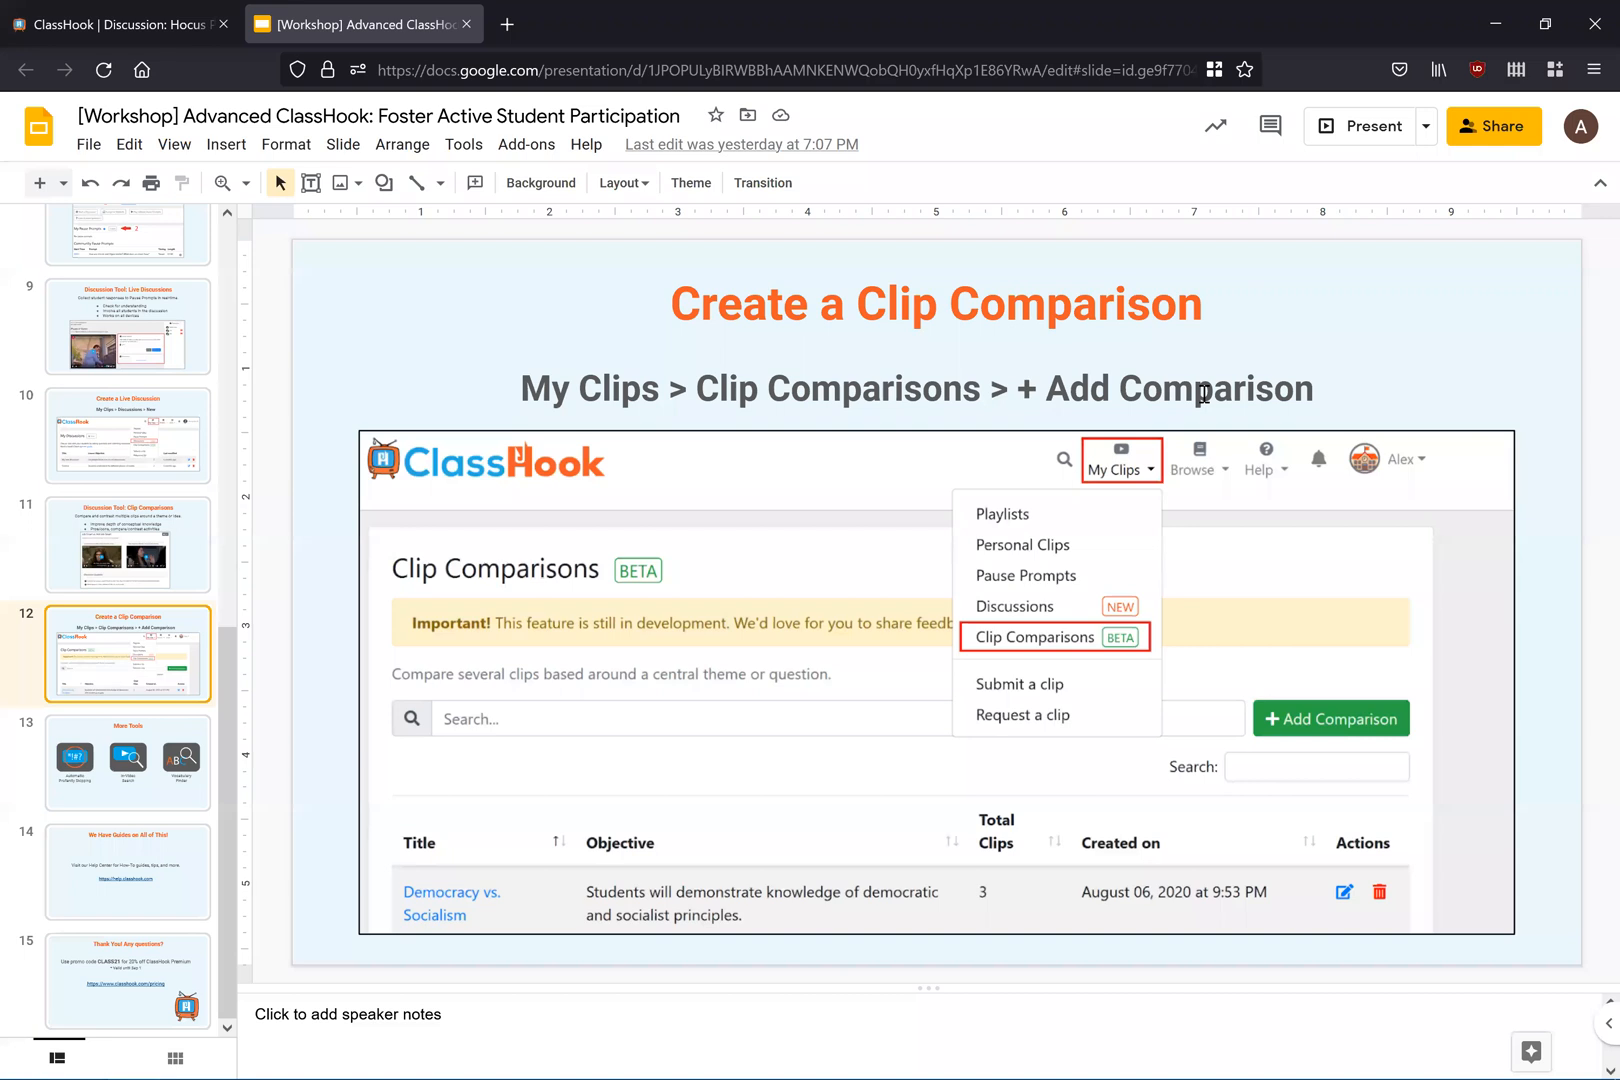
# Step: Go to the Clip Comparisons page and start adding a new comparison
pyautogui.click(167, 14)
pyautogui.click(1086, 163)
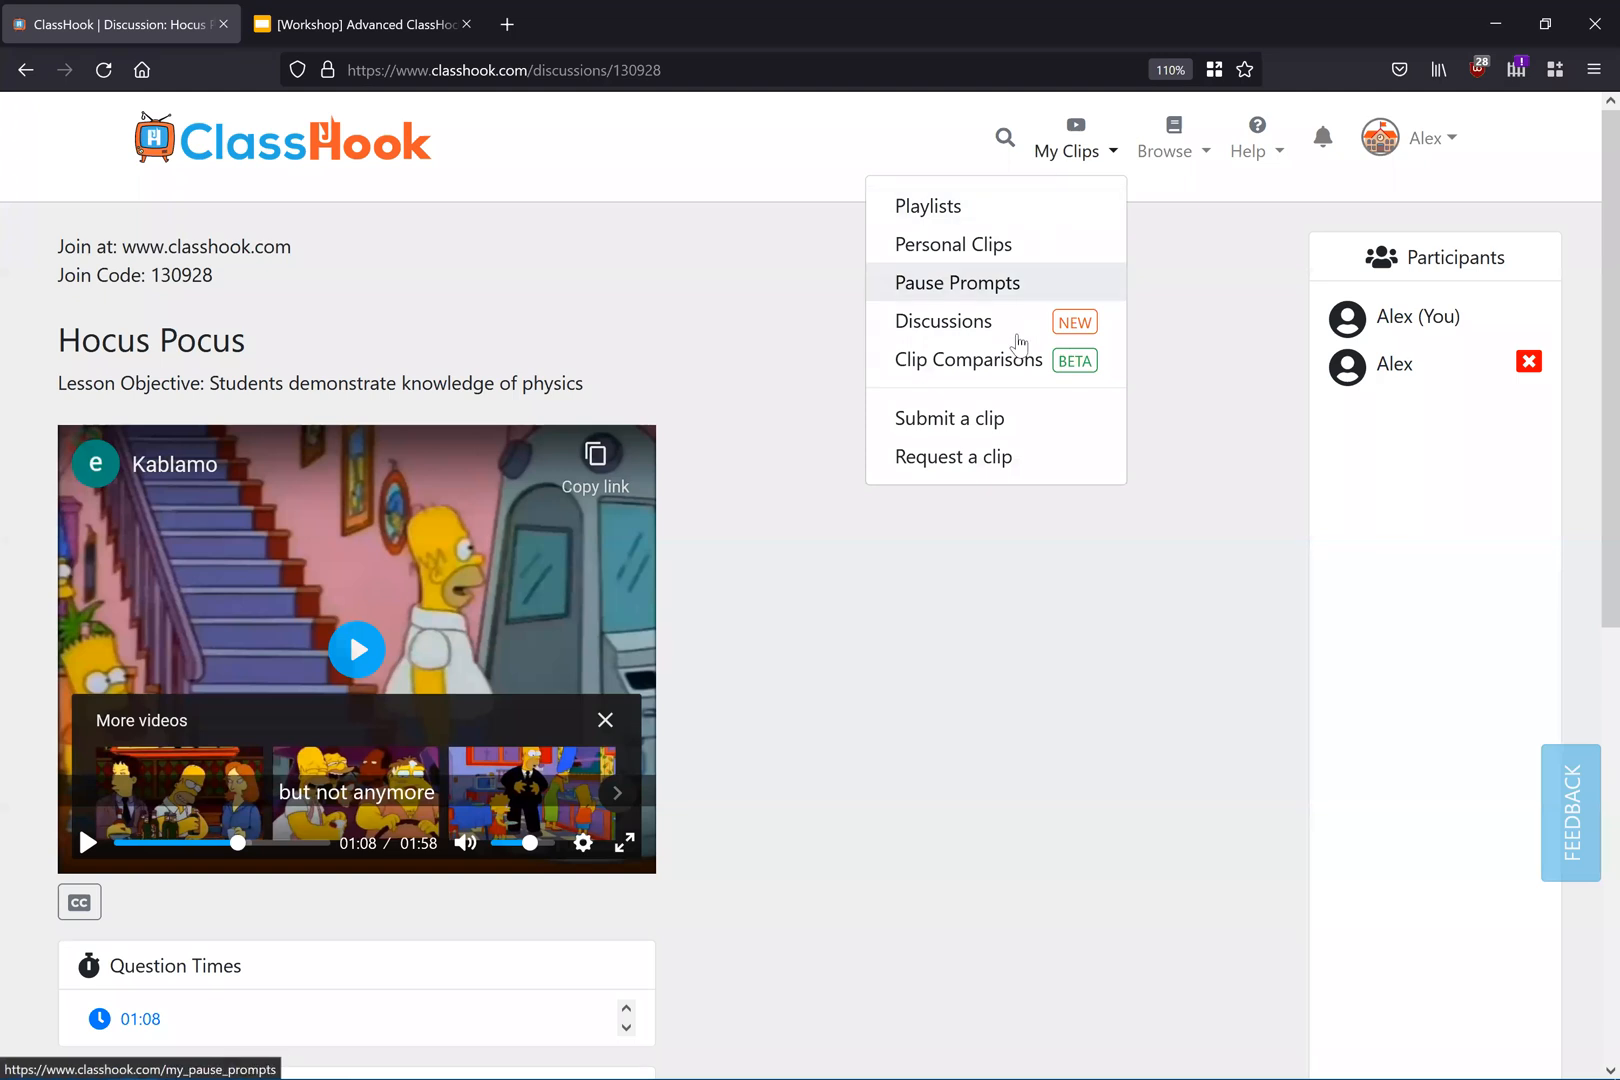
pyautogui.click(1013, 358)
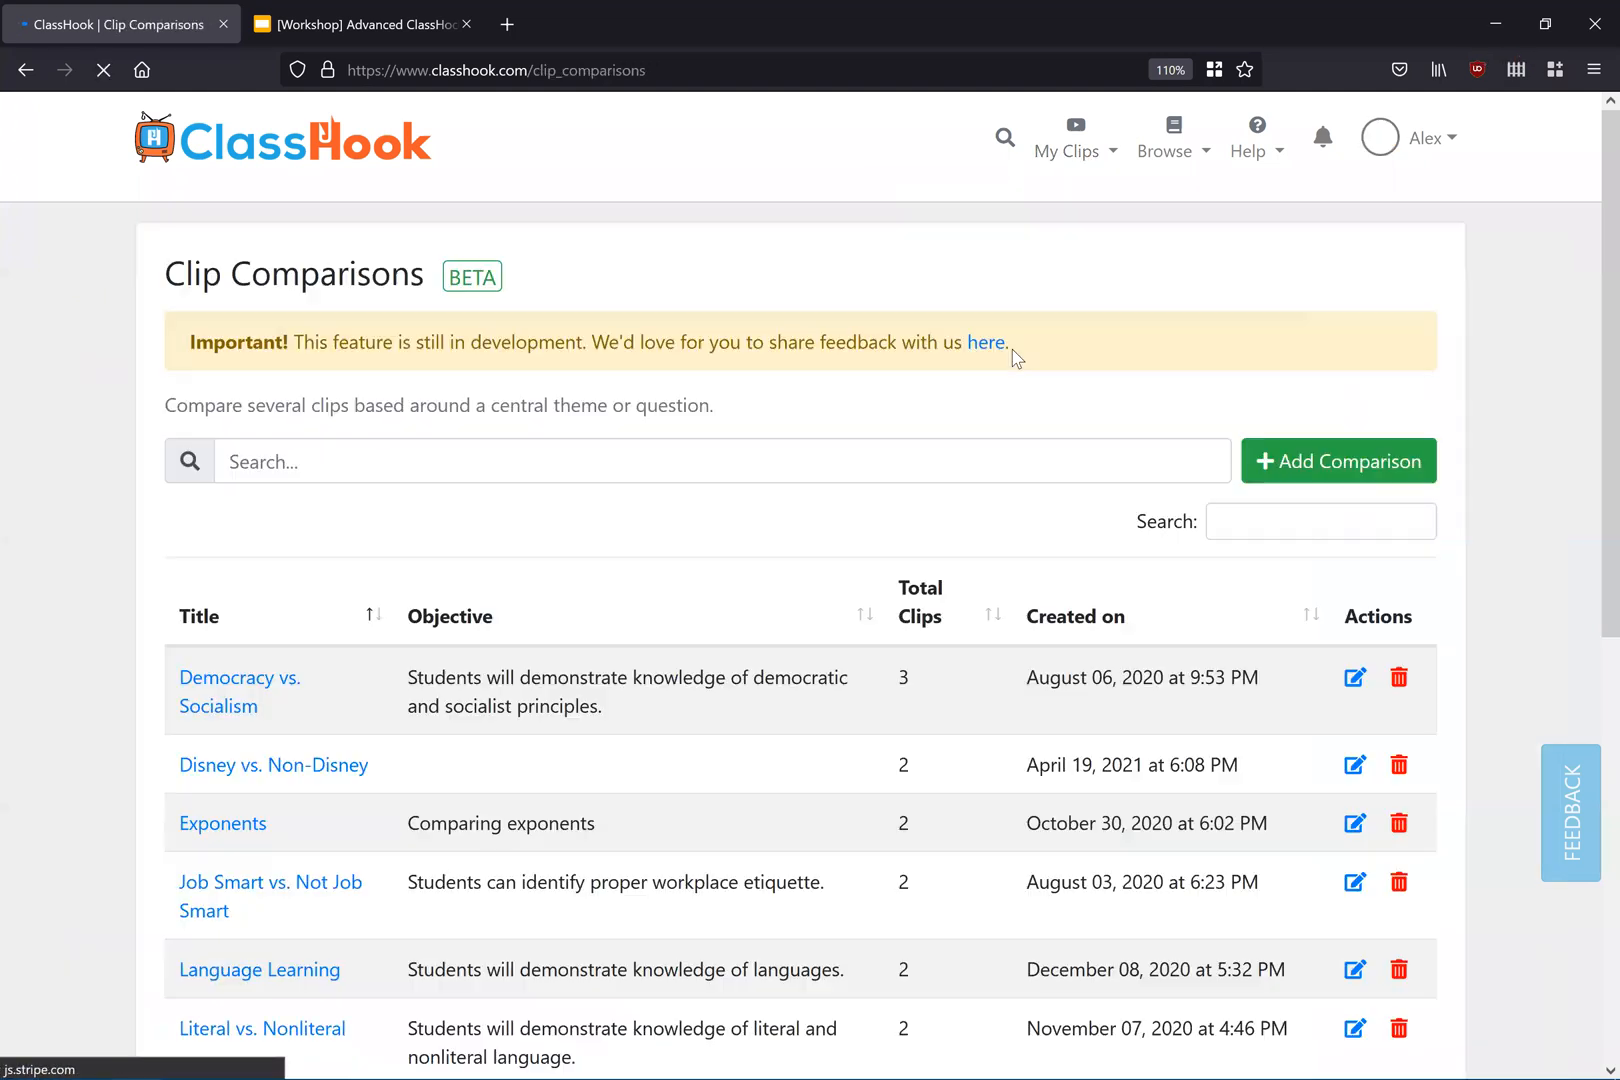
pyautogui.scroll(-2, 830, 295)
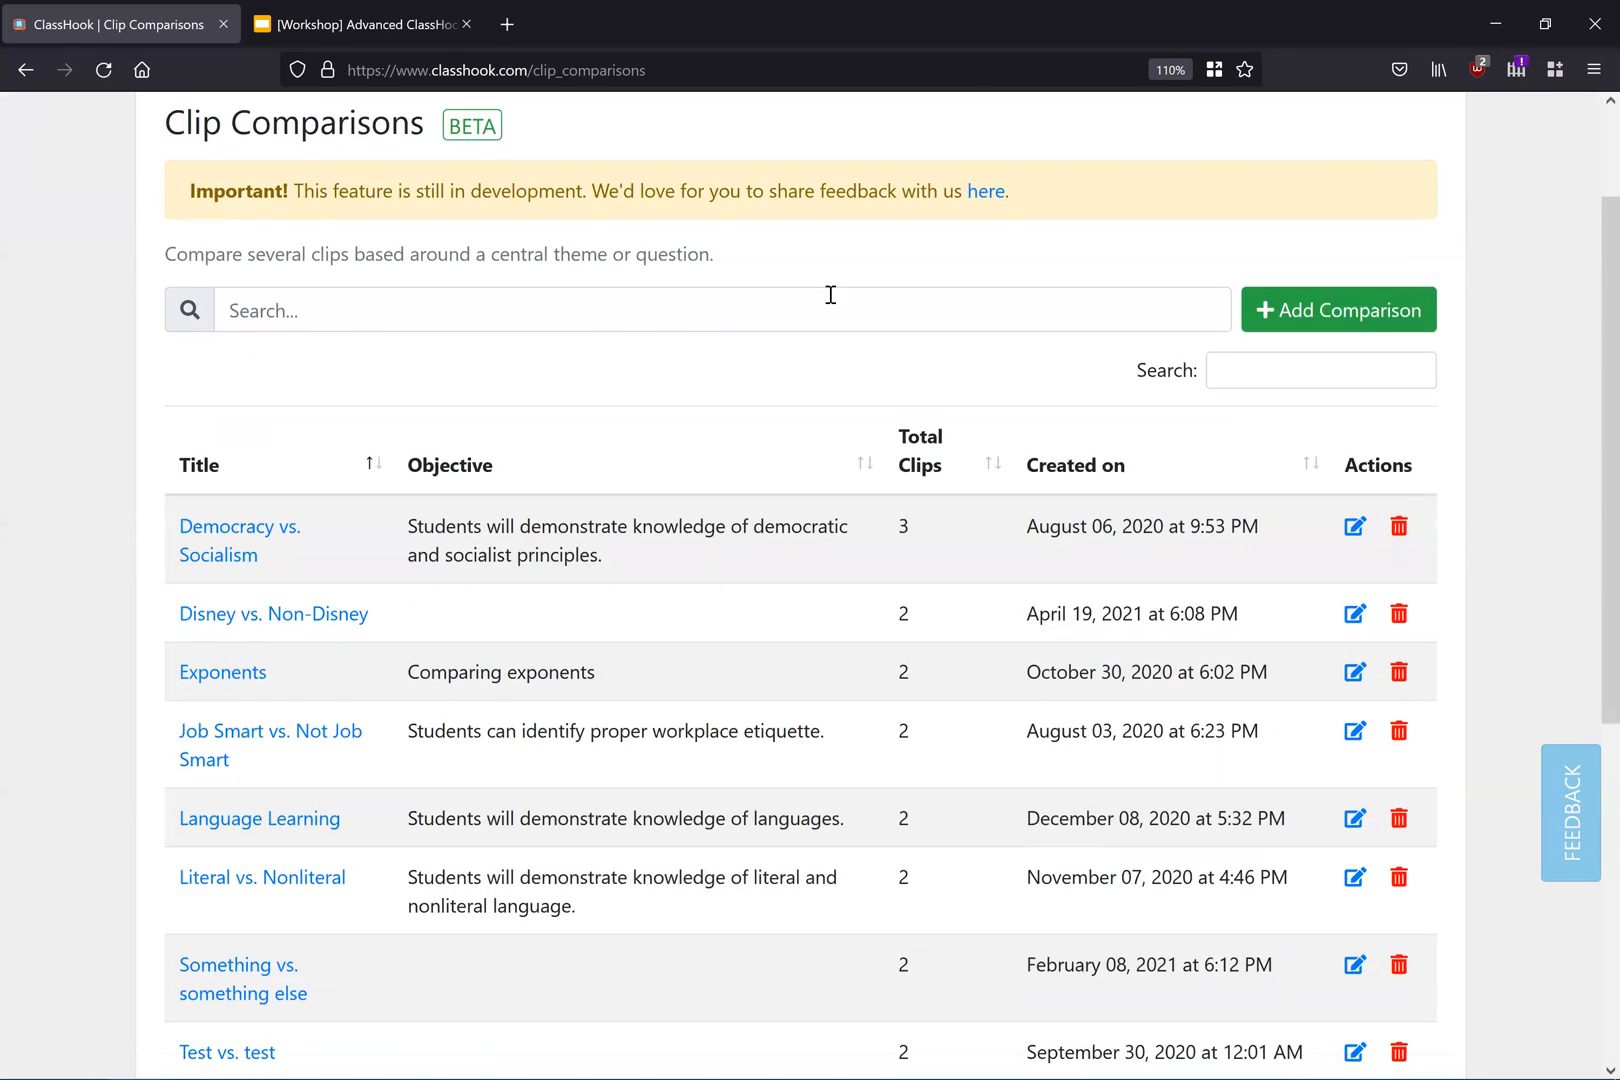
pyautogui.click(1323, 318)
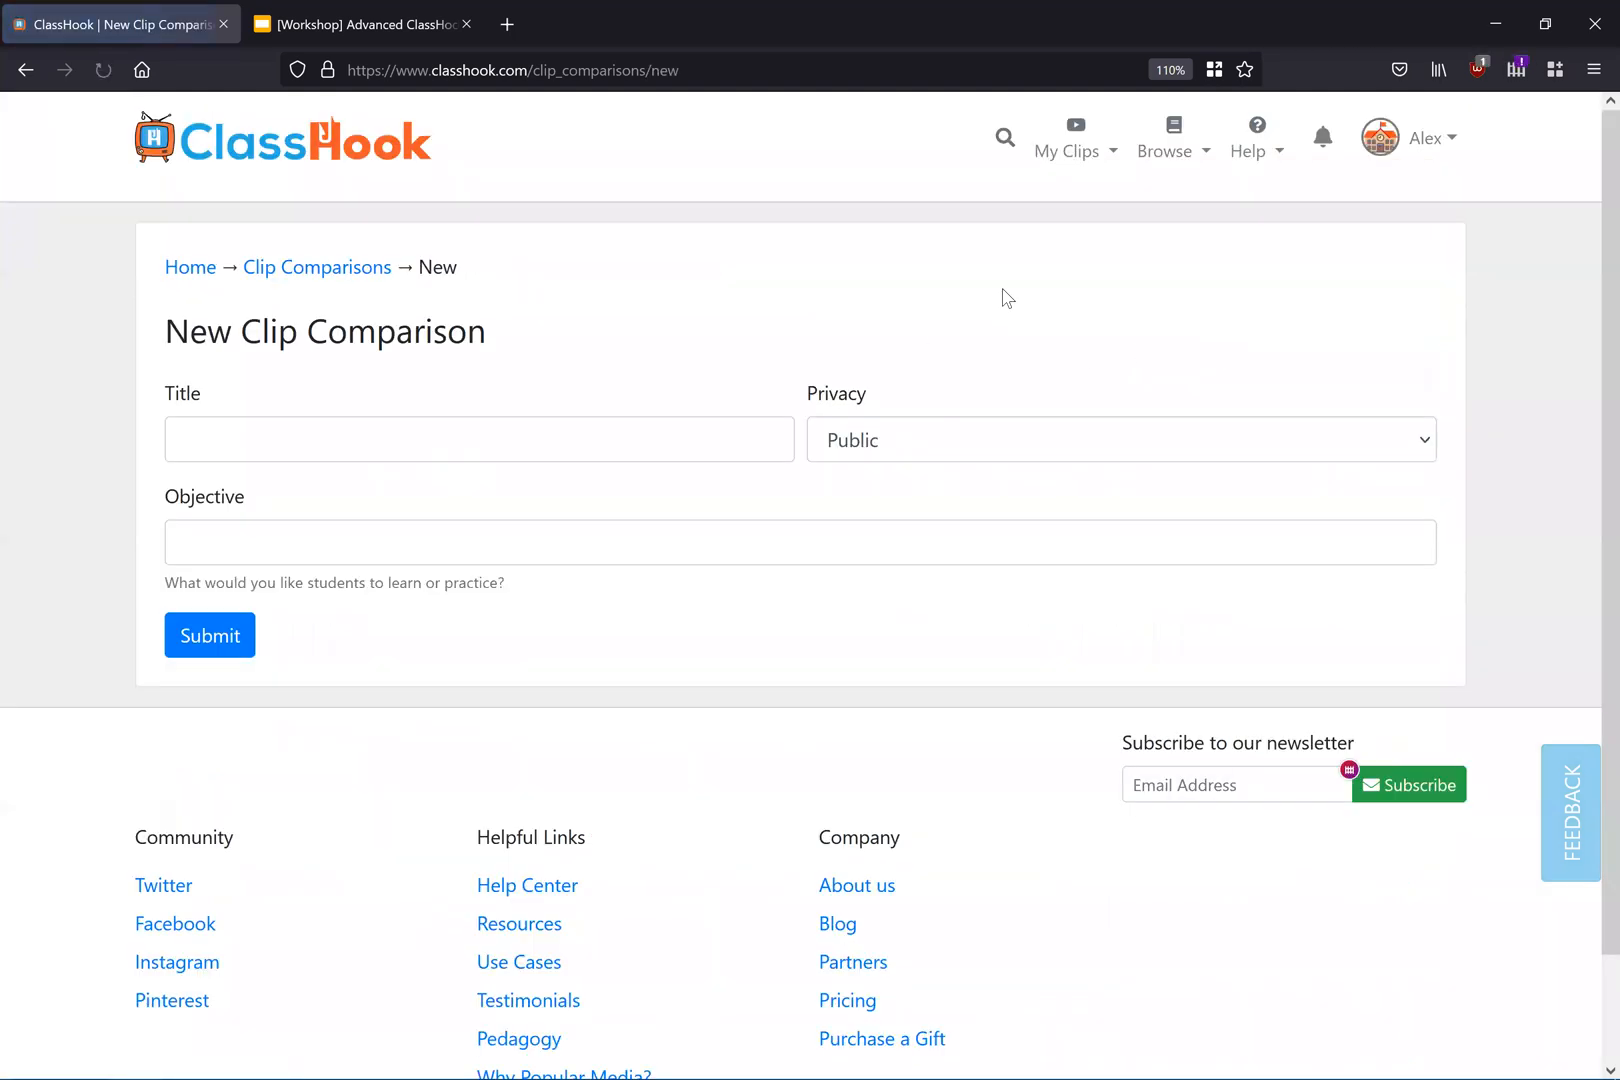
# Step: Create a clip comparison titled "Good vs. Evil" with objective "Students can demonstrate knowledge of good and evil."
pyautogui.click(763, 436)
pyautogui.write('Good vs. Evil')
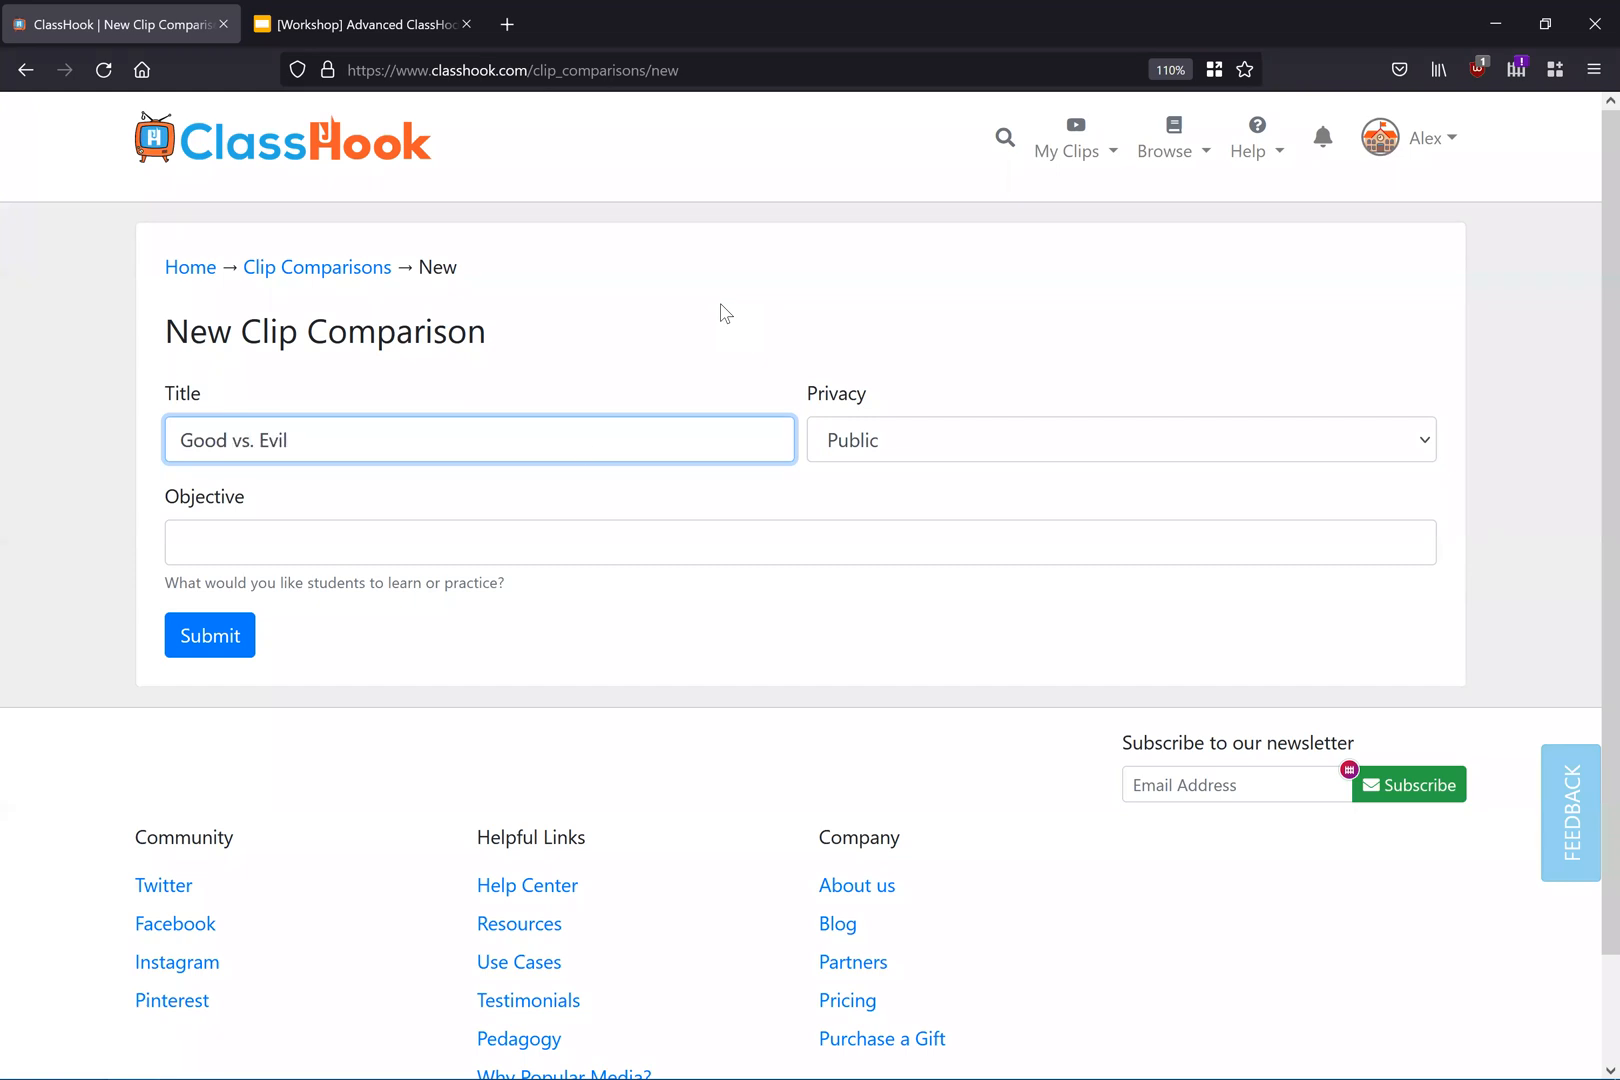
pyautogui.click(511, 525)
pyautogui.write('Students')
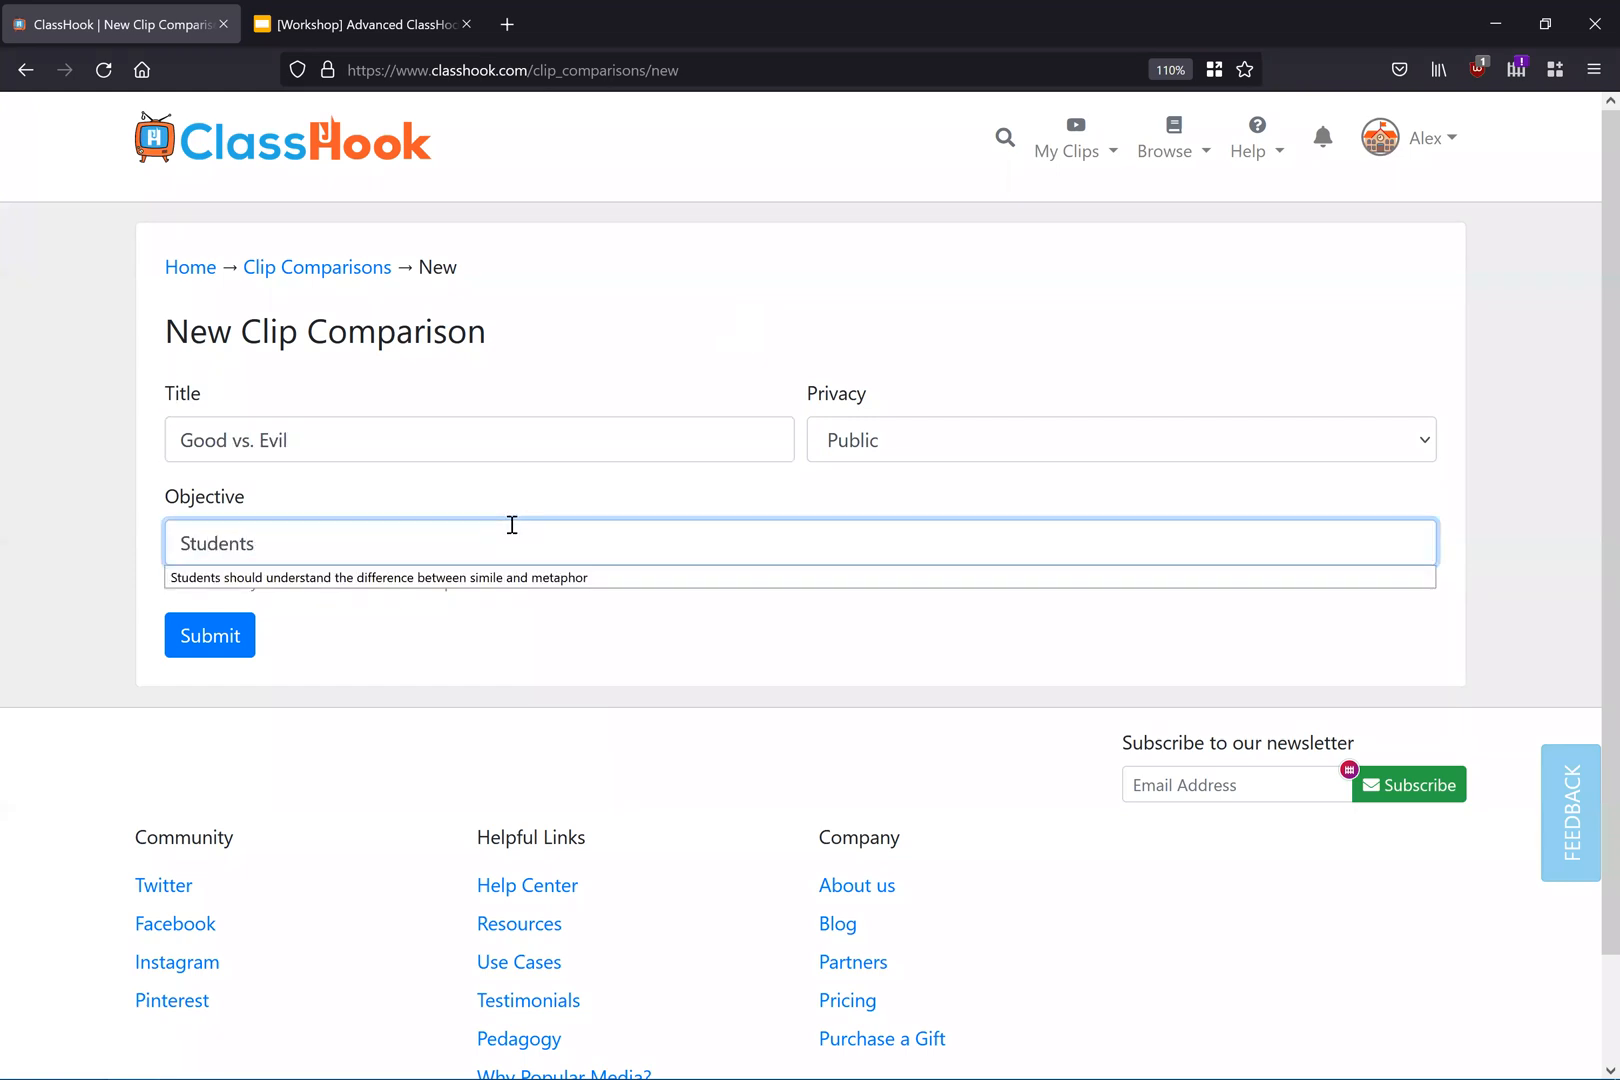
pyautogui.write(' can de')
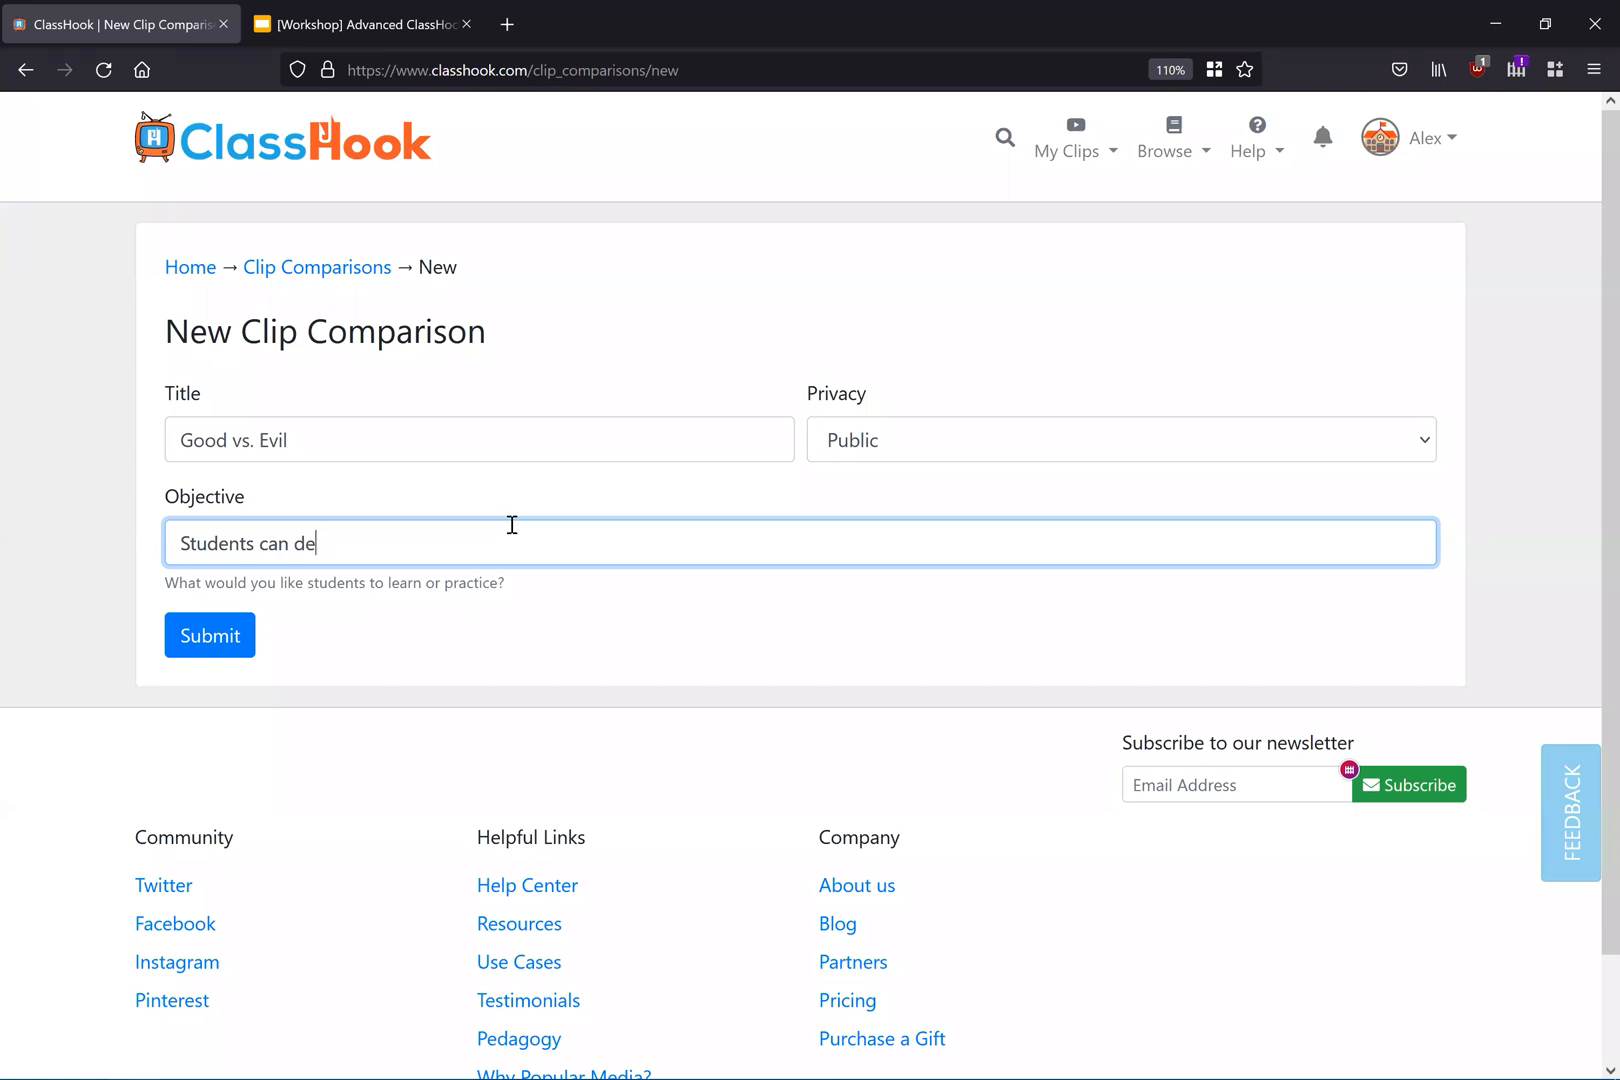
pyautogui.write('monstrate knowledge of')
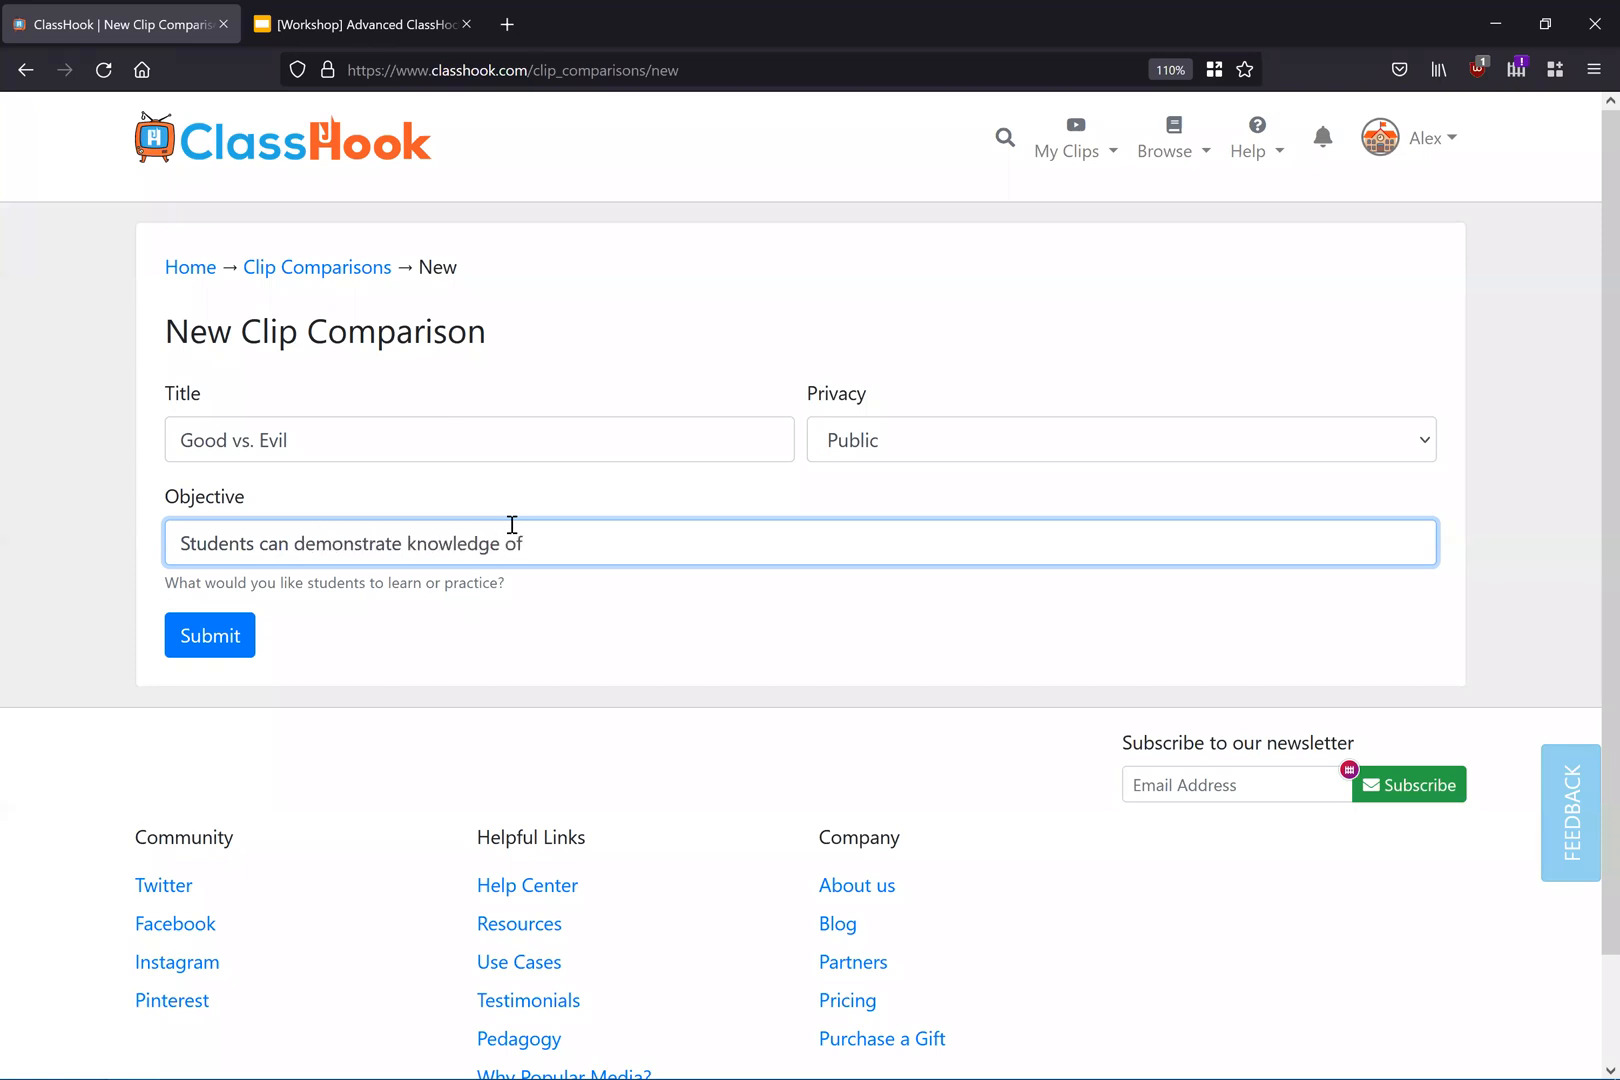
pyautogui.write(' good and evil.')
pyautogui.click(238, 648)
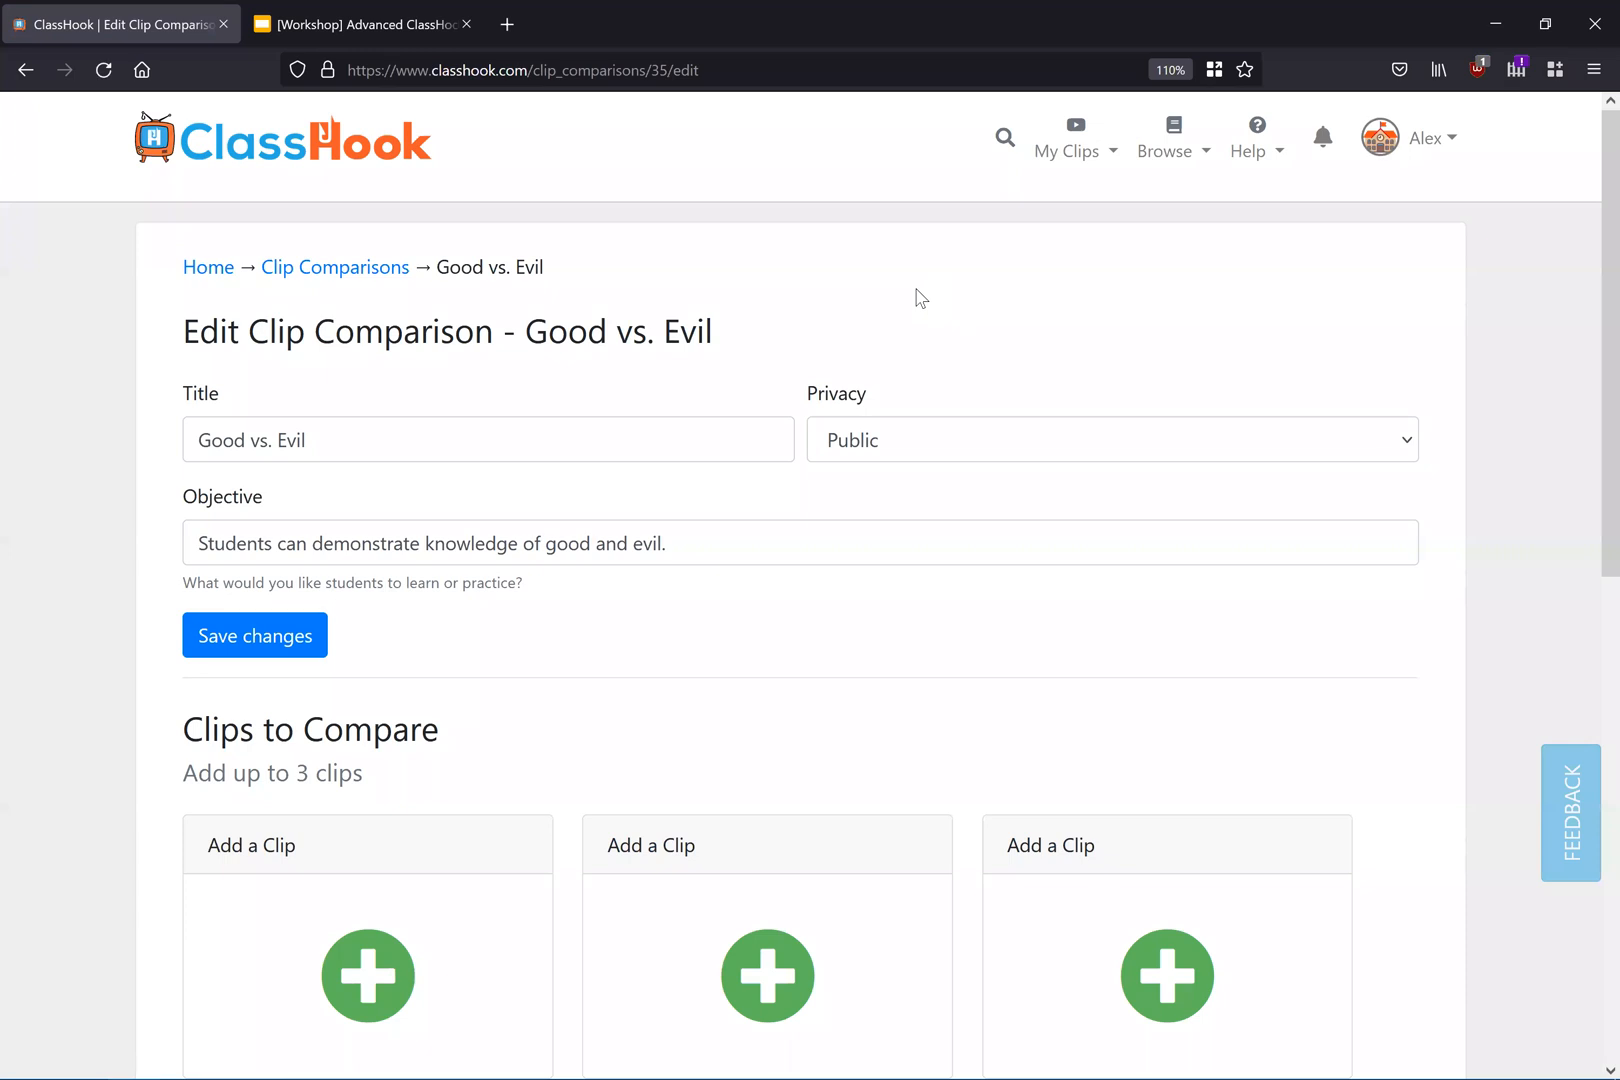
# Step: Add the Crash Course Mitosis Prophase and Metaphase and Science with Sophie: Adaptations clips from the AP Biology playlist, placing Sophie's clip first
pyautogui.scroll(-5, 911, 318)
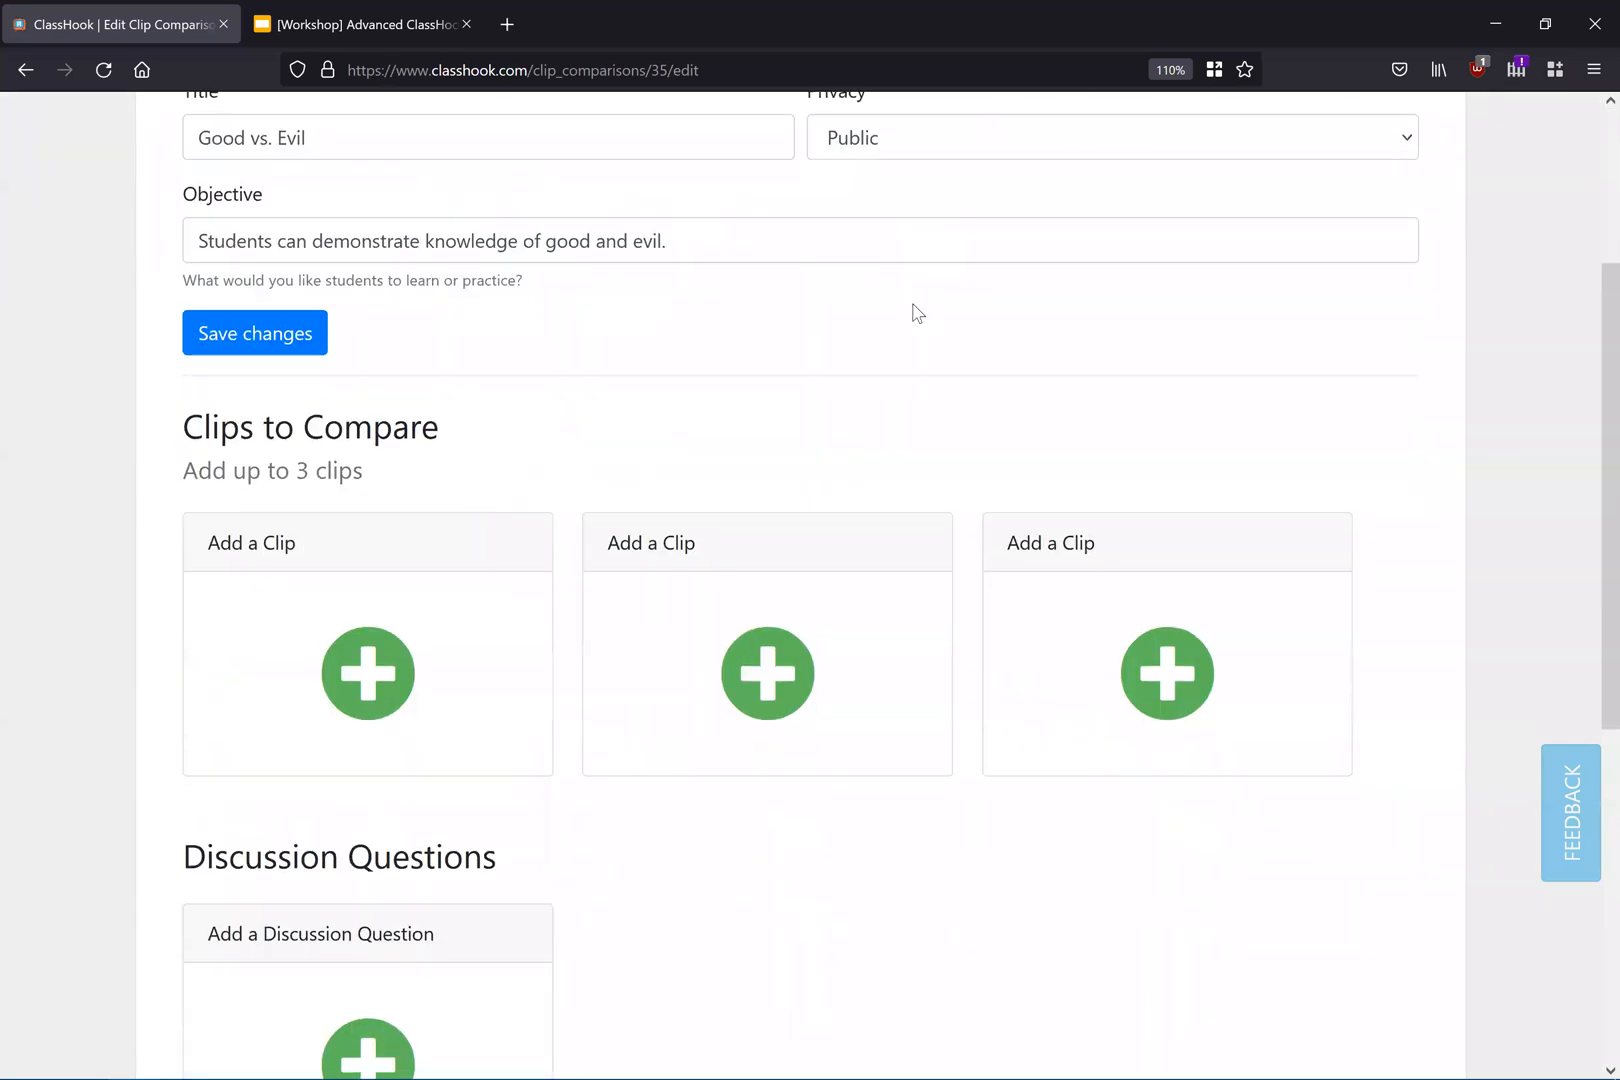
pyautogui.click(377, 525)
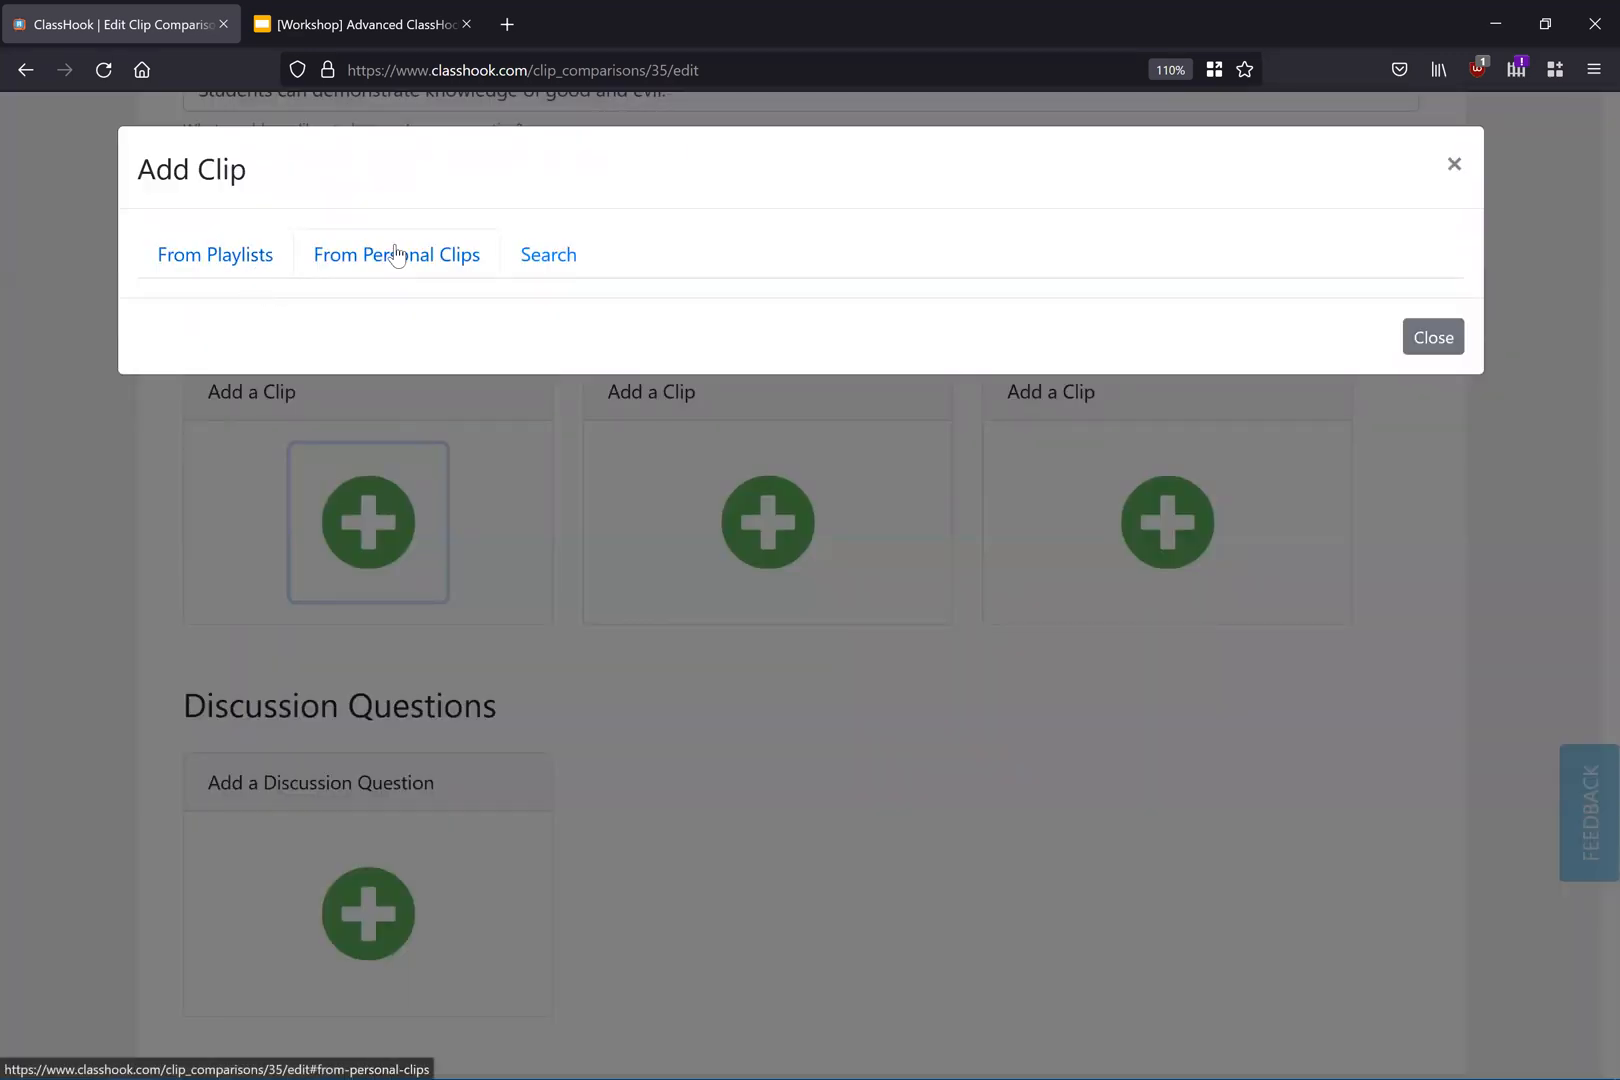
pyautogui.click(181, 262)
pyautogui.click(168, 335)
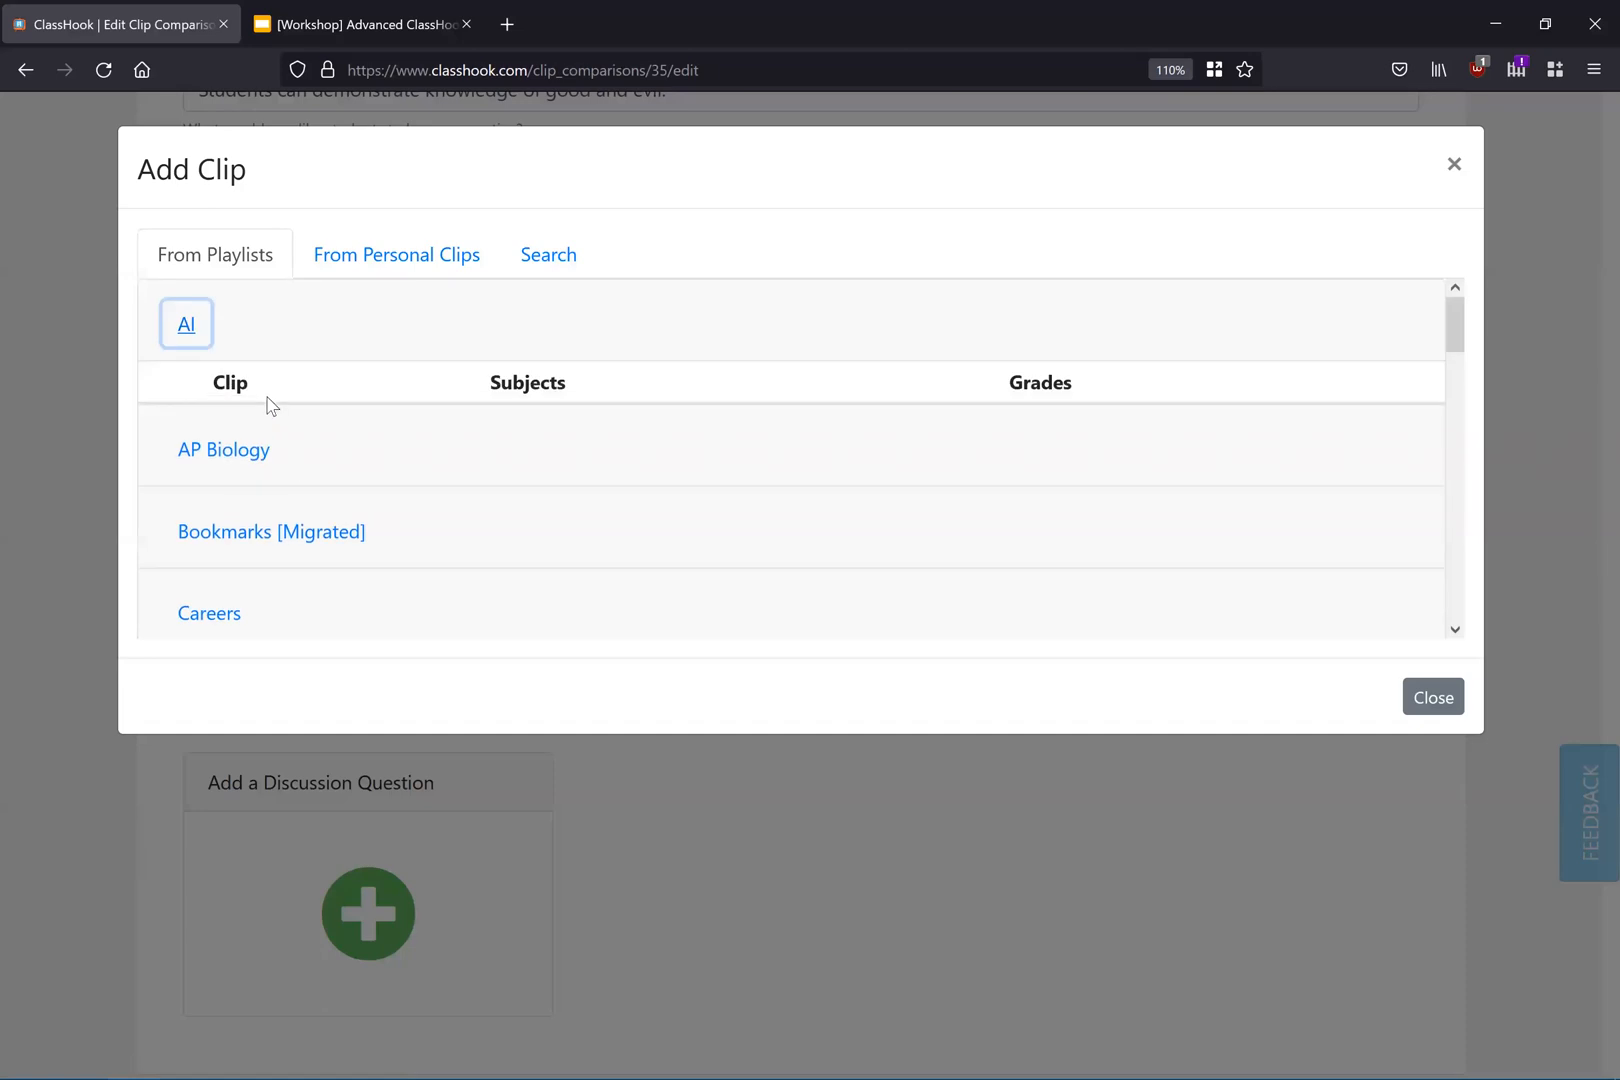
pyautogui.click(240, 458)
pyautogui.scroll(-2, 293, 466)
pyautogui.click(182, 345)
pyautogui.click(760, 527)
pyautogui.scroll(-5, 313, 415)
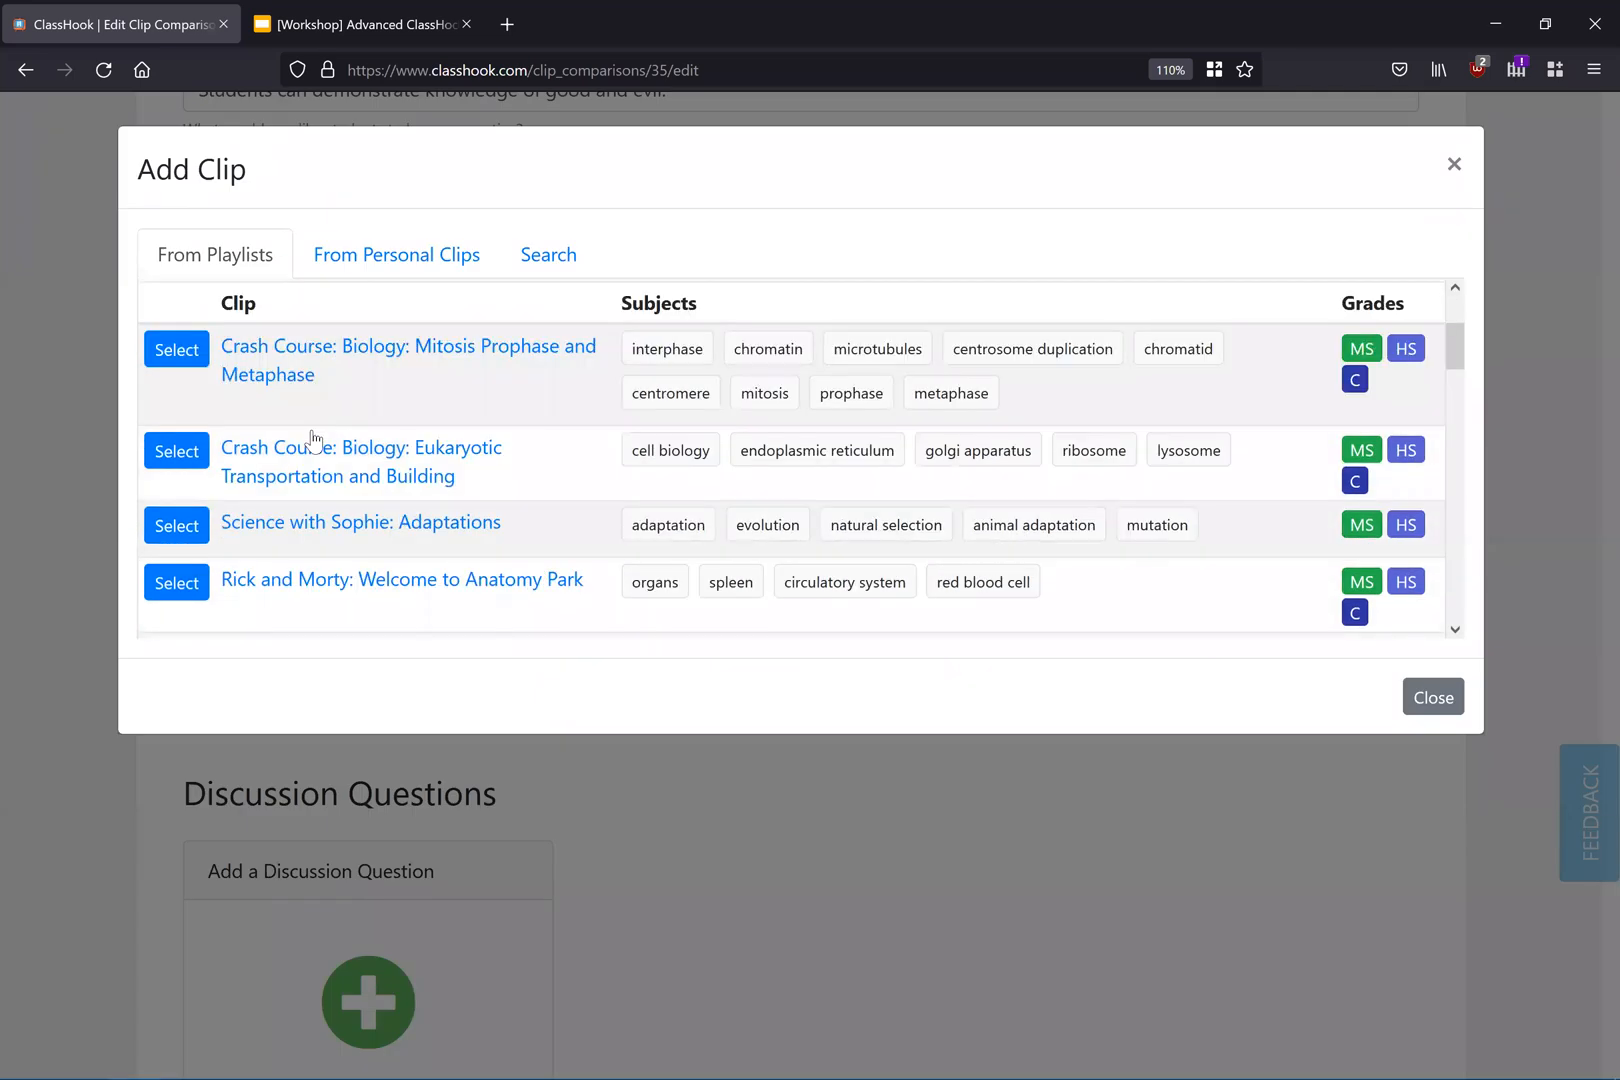
pyautogui.click(180, 335)
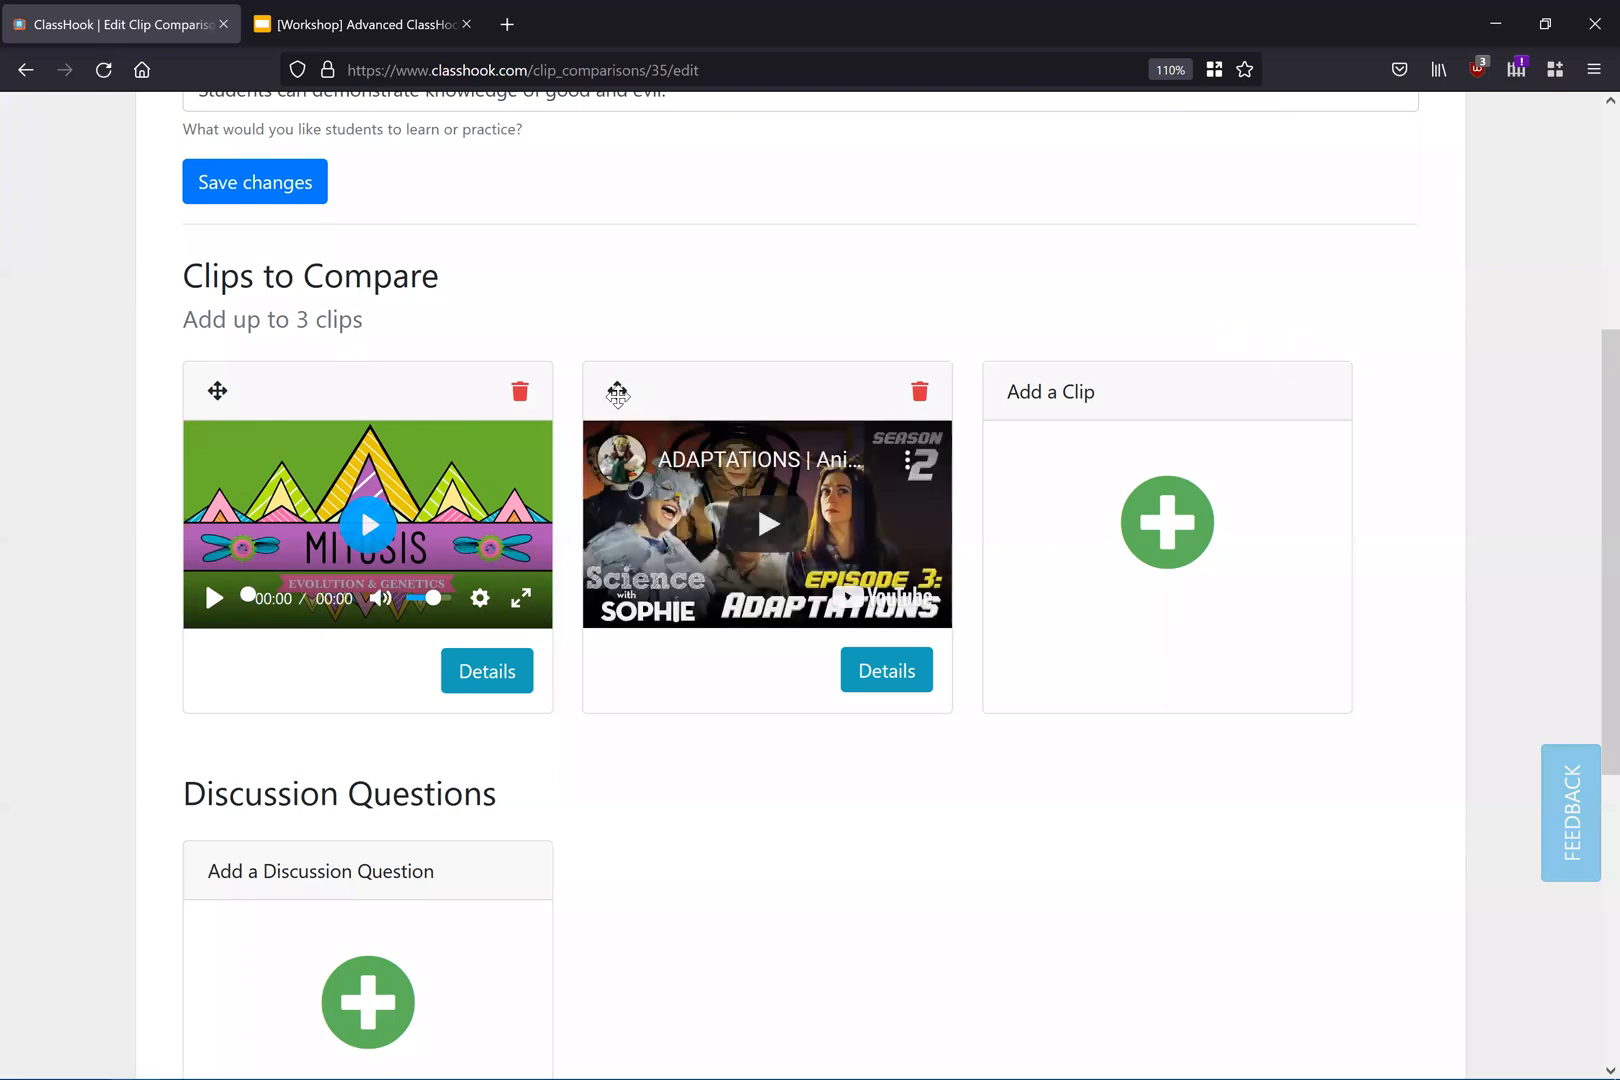
pyautogui.moveTo(632, 395); pyautogui.dragTo(221, 384)
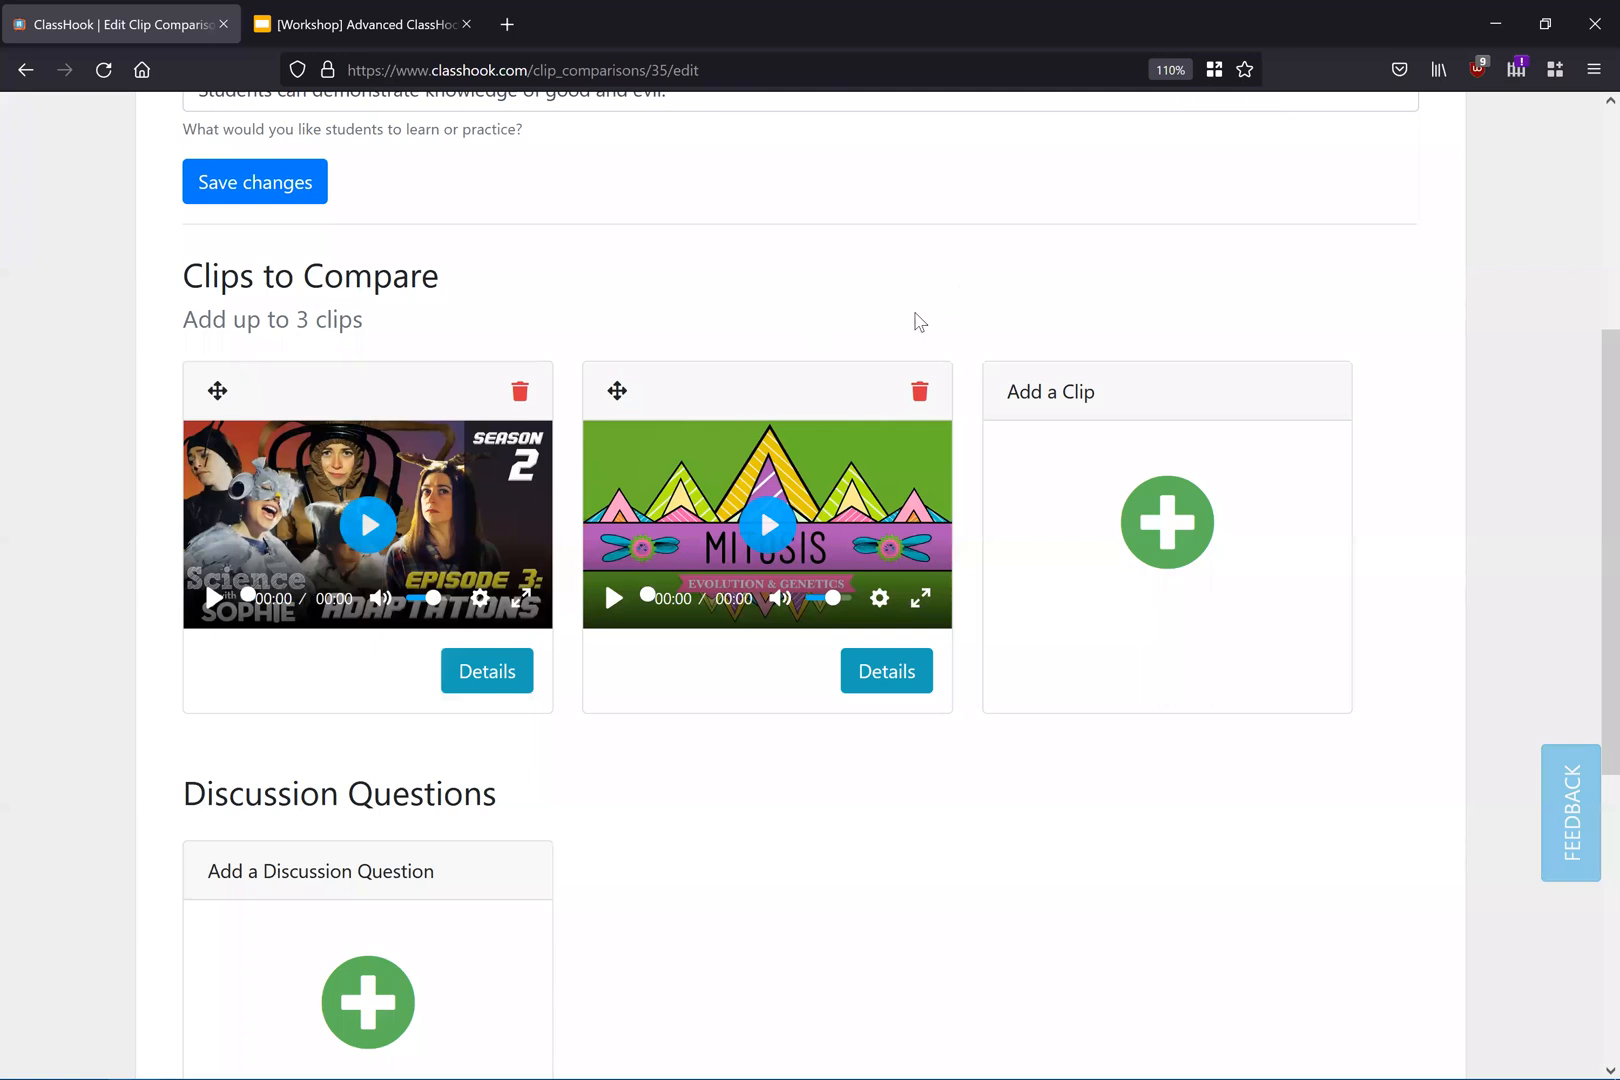
# Step: Add the discussion question "How does Sophie describe the topic vs. Crash Course?"
pyautogui.scroll(-3, 820, 575)
pyautogui.click(370, 860)
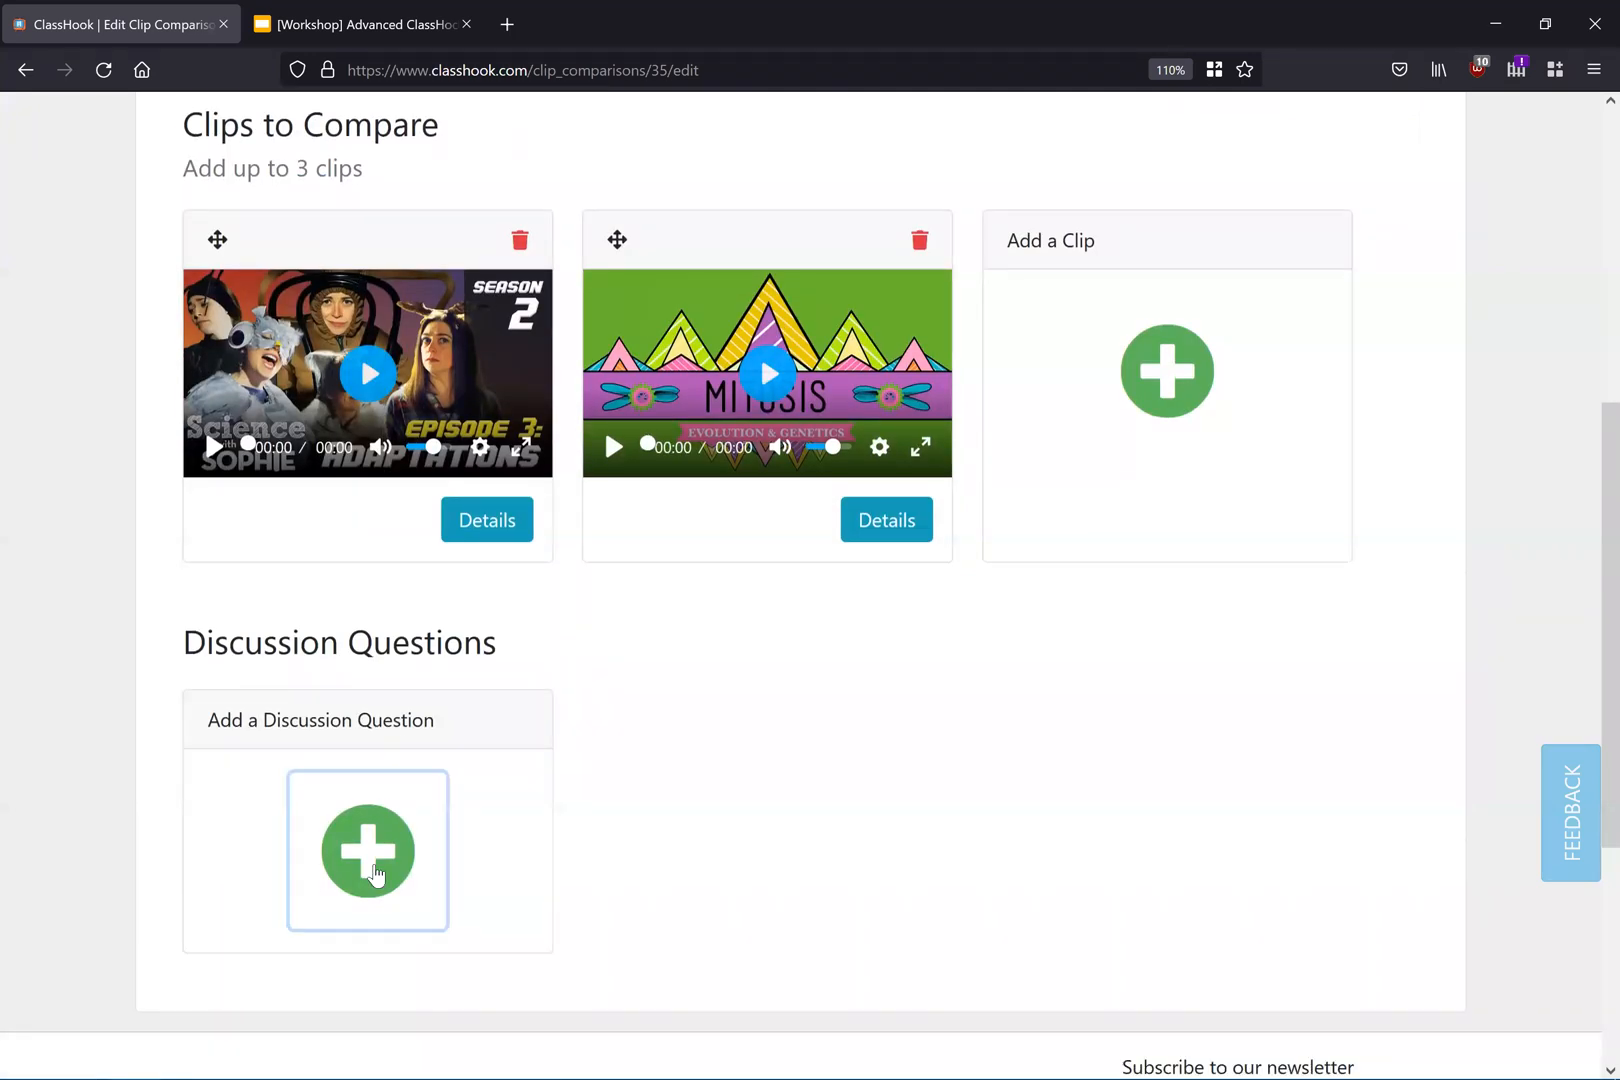
pyautogui.click(710, 318)
pyautogui.write('W')
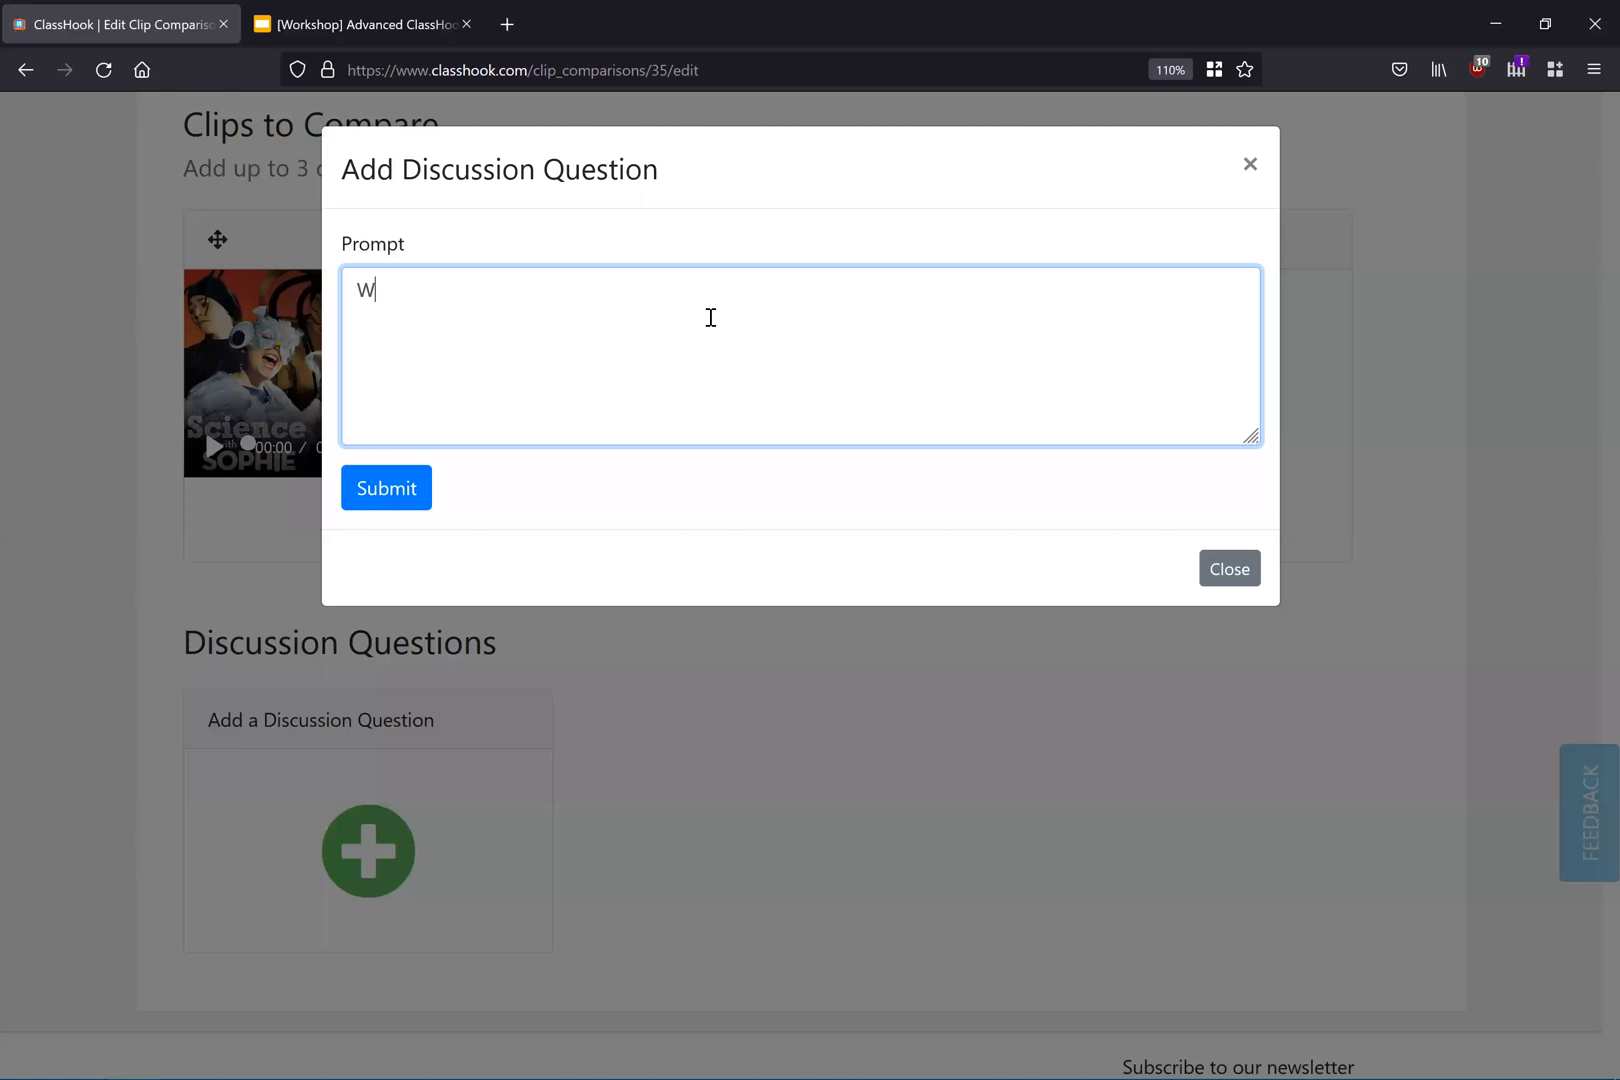
pyautogui.press('BackSpace')
pyautogui.write('How does Sophie d')
pyautogui.write('escribe the topic ')
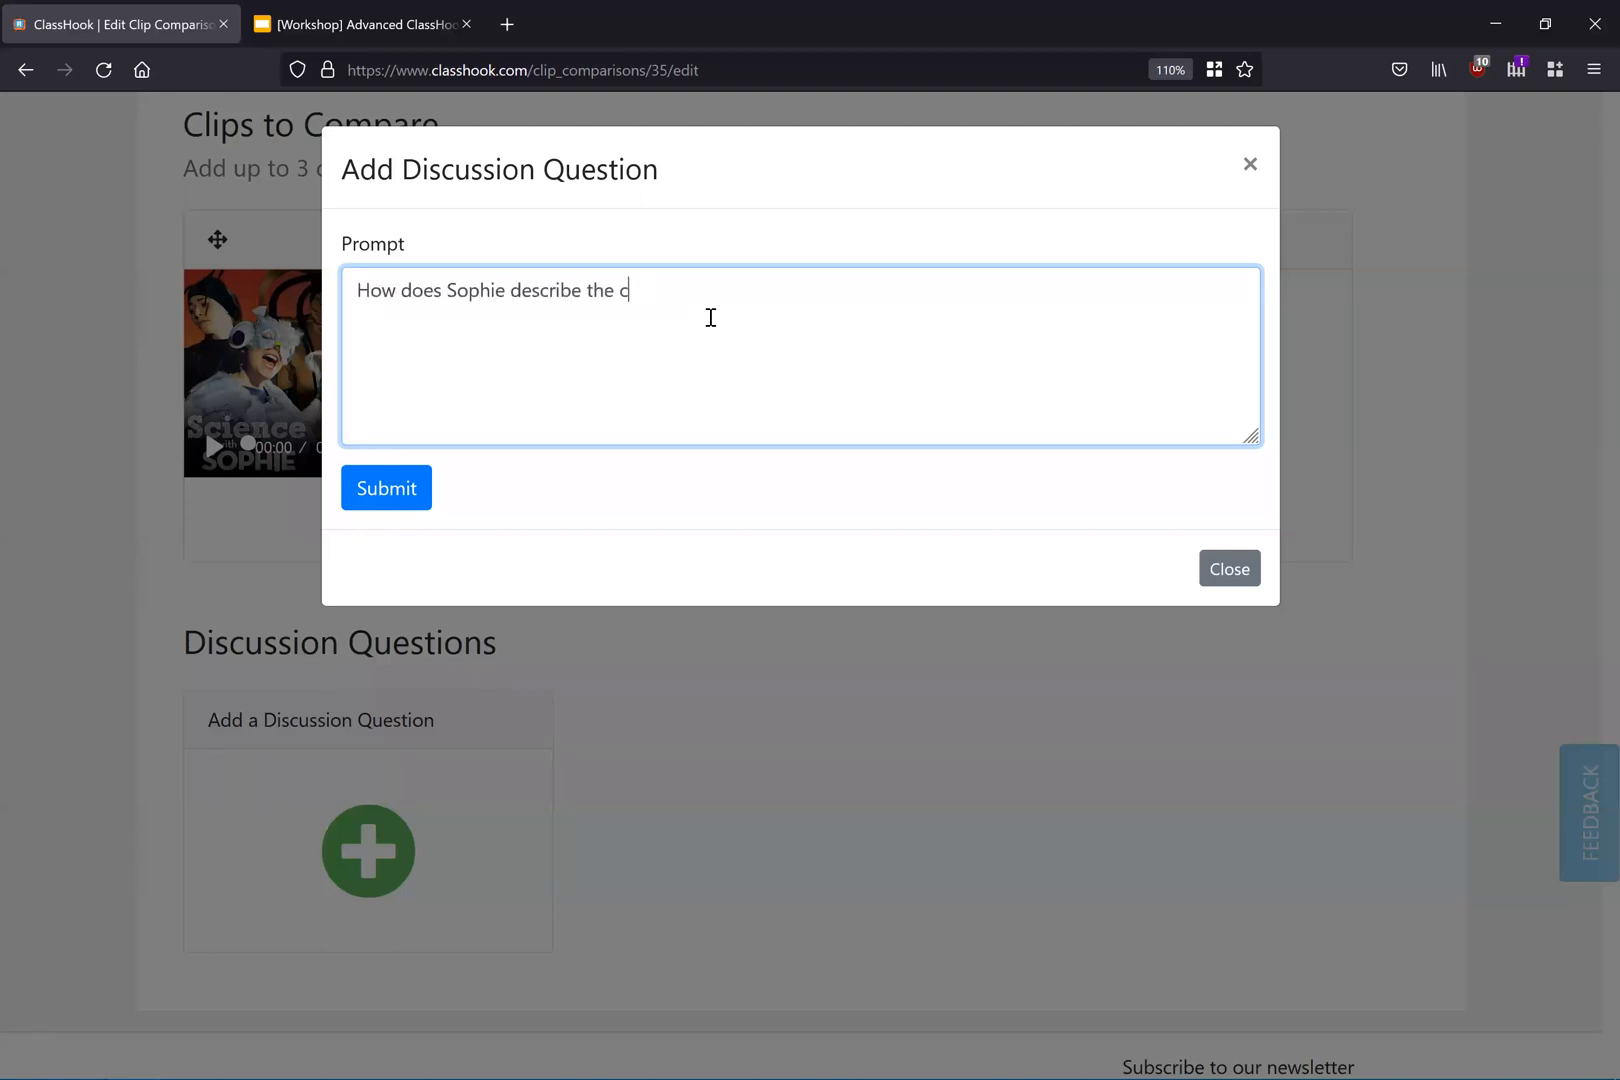
pyautogui.write('vs. Crash Course?')
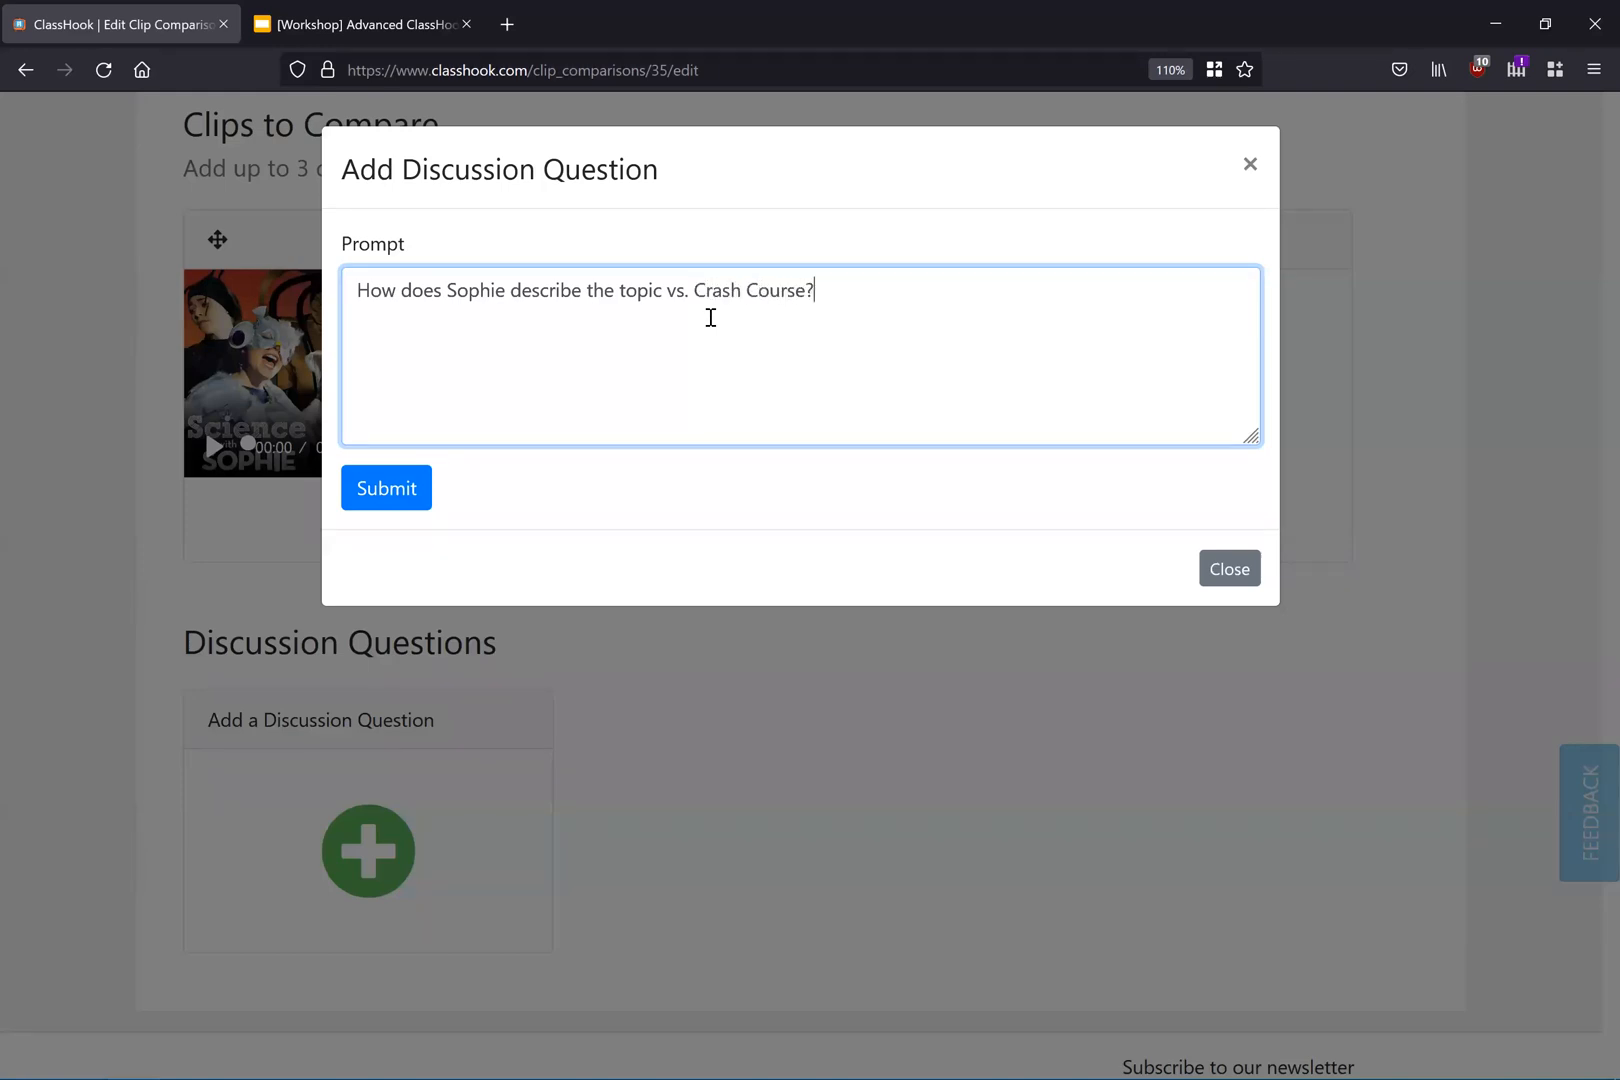
pyautogui.click(410, 492)
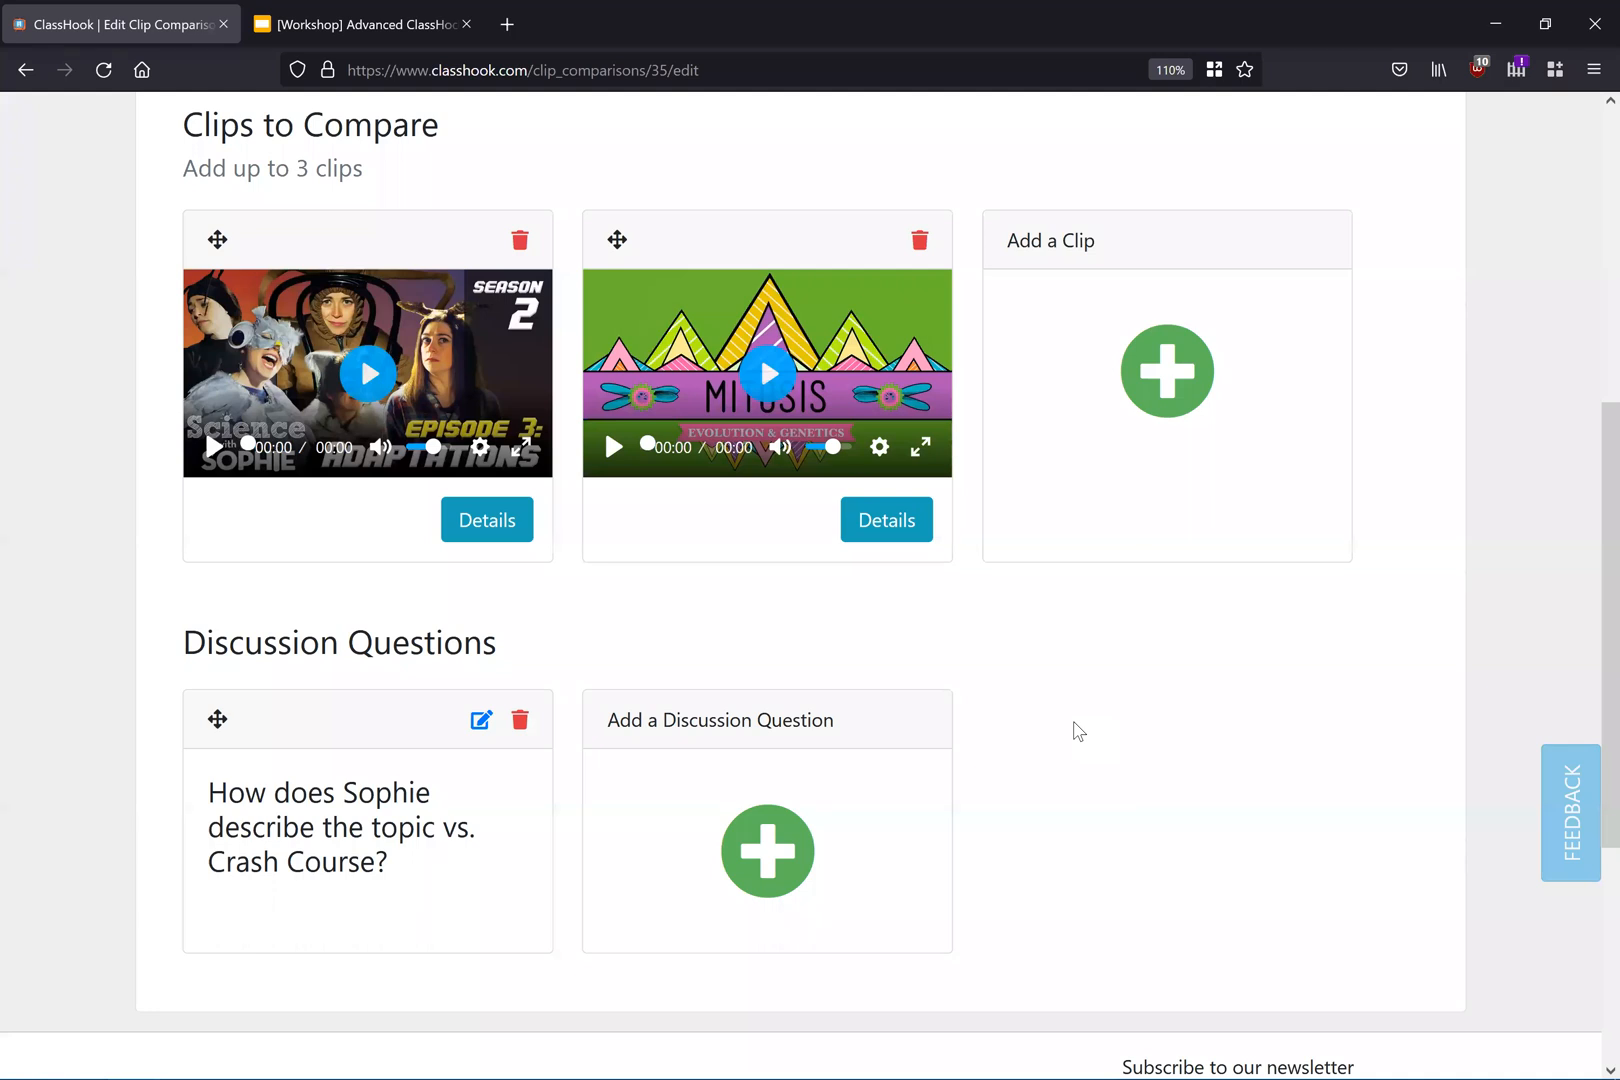
# Step: Save the changes and open the Good vs. Evil comparison from the Clip Comparisons list
pyautogui.scroll(5, 1076, 732)
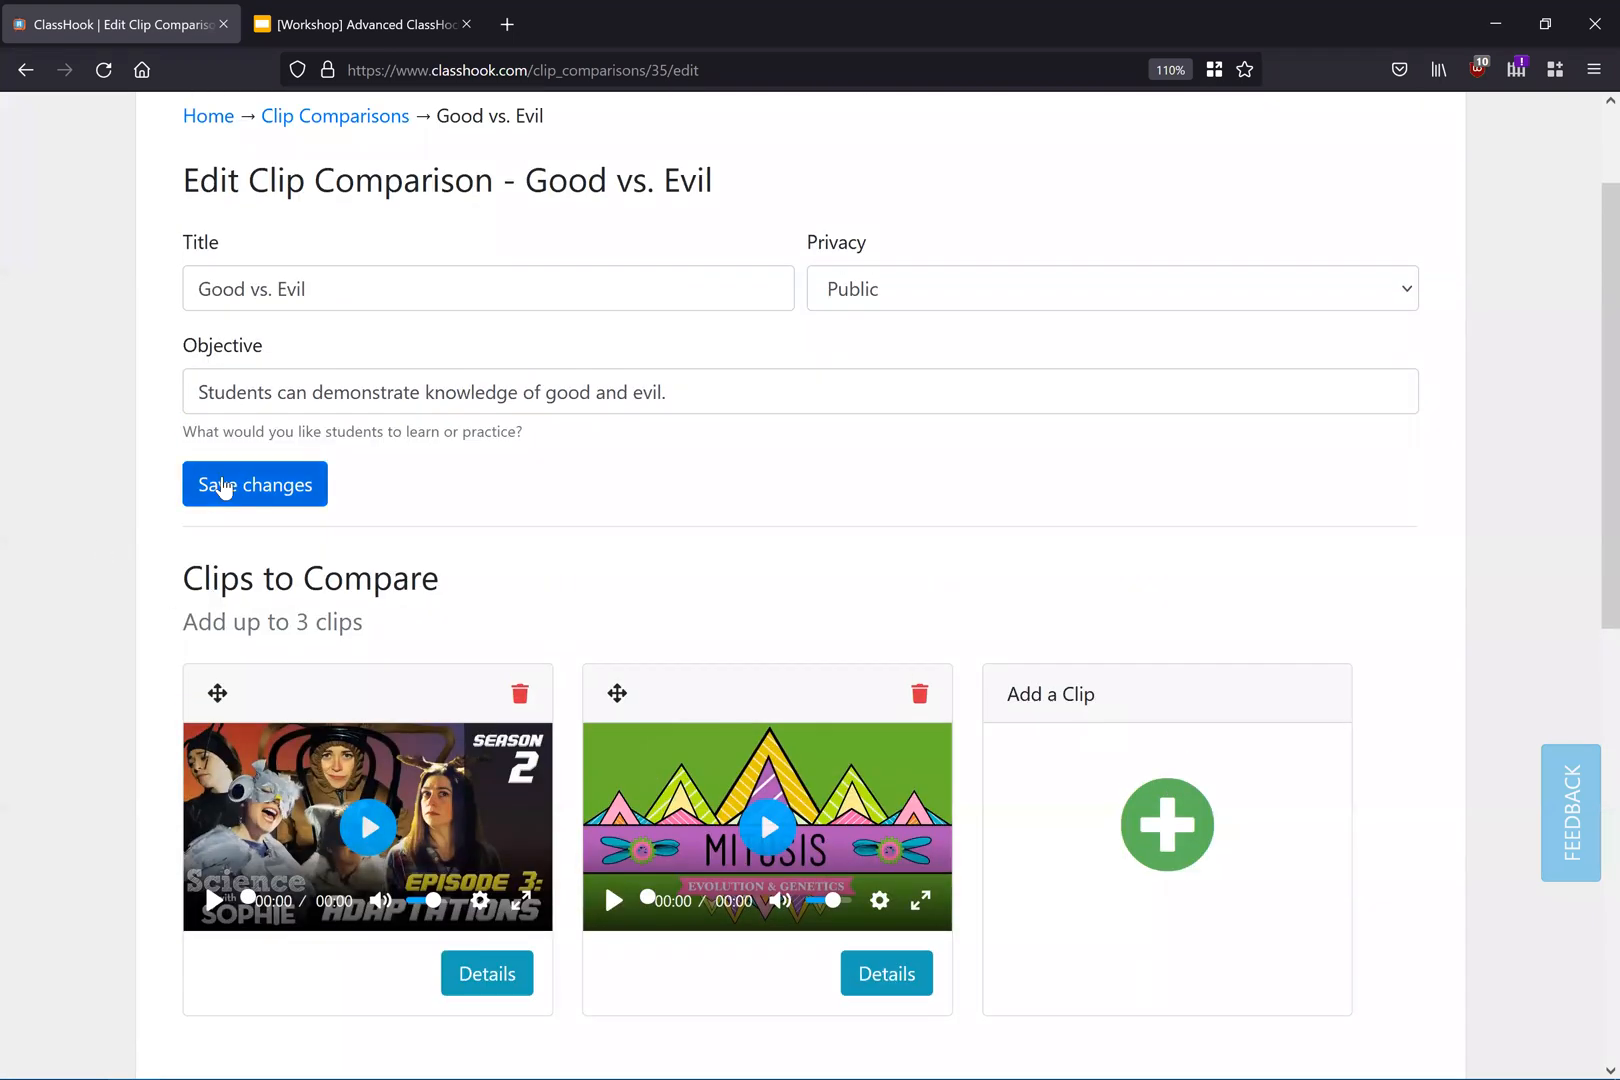
pyautogui.click(222, 487)
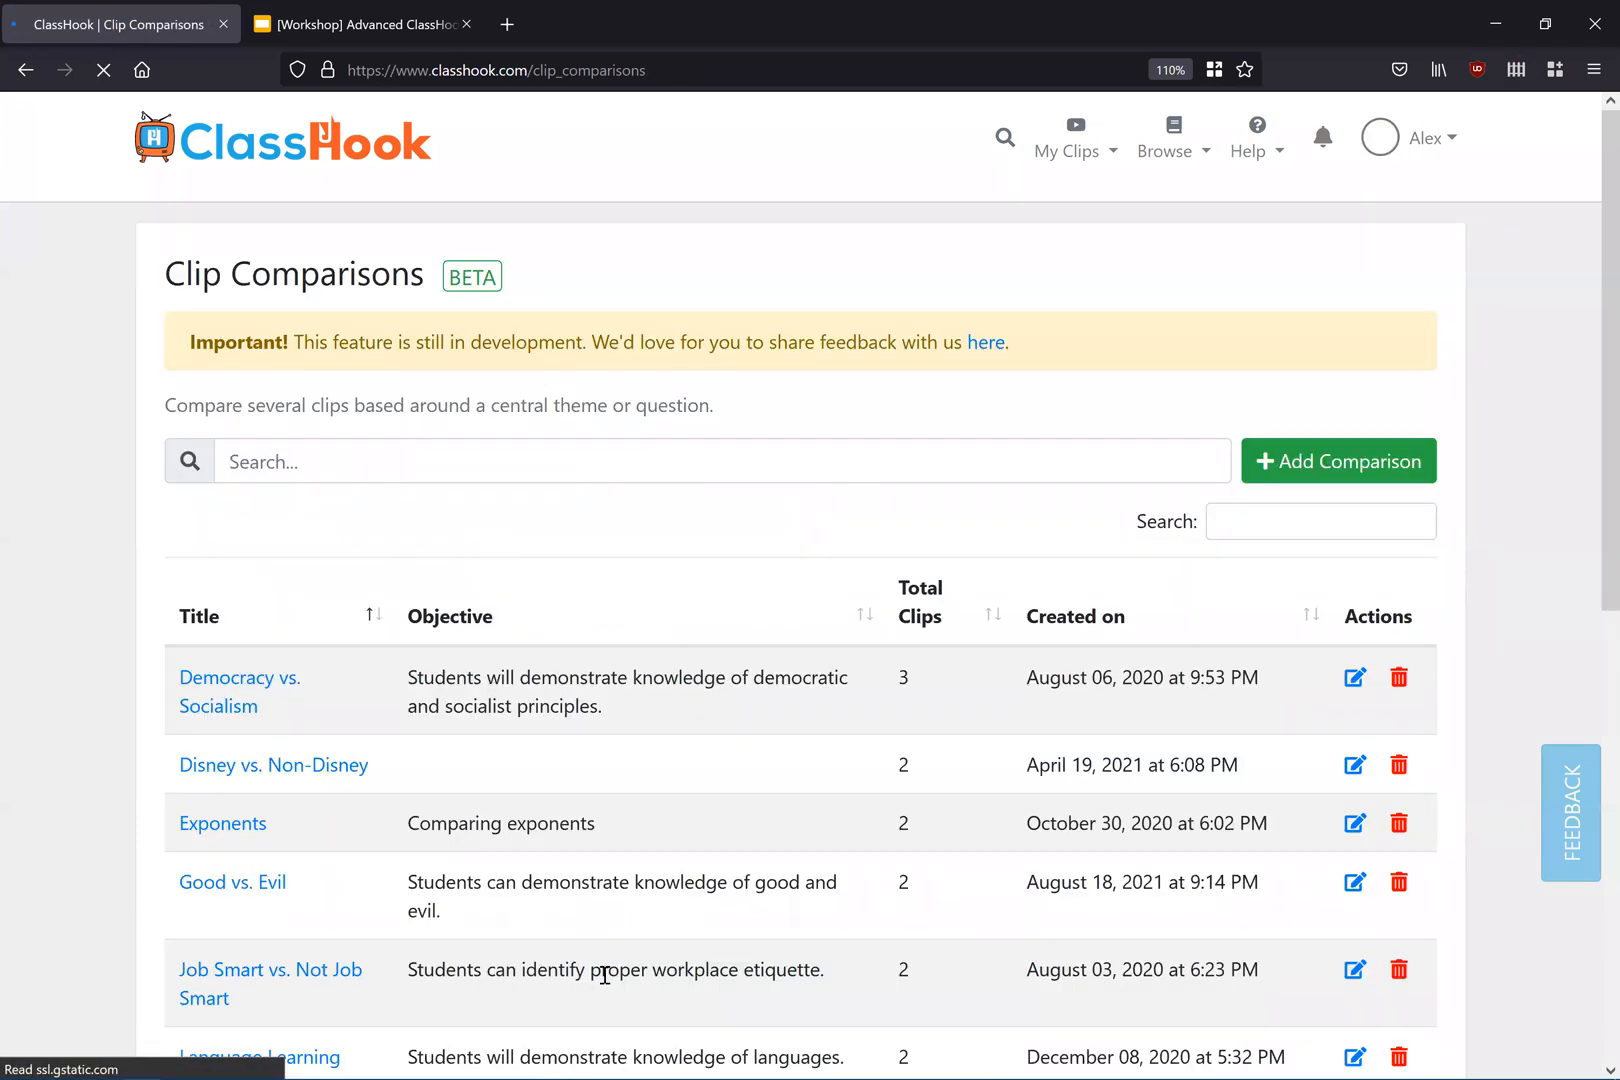
pyautogui.scroll(-3, 725, 567)
pyautogui.click(272, 737)
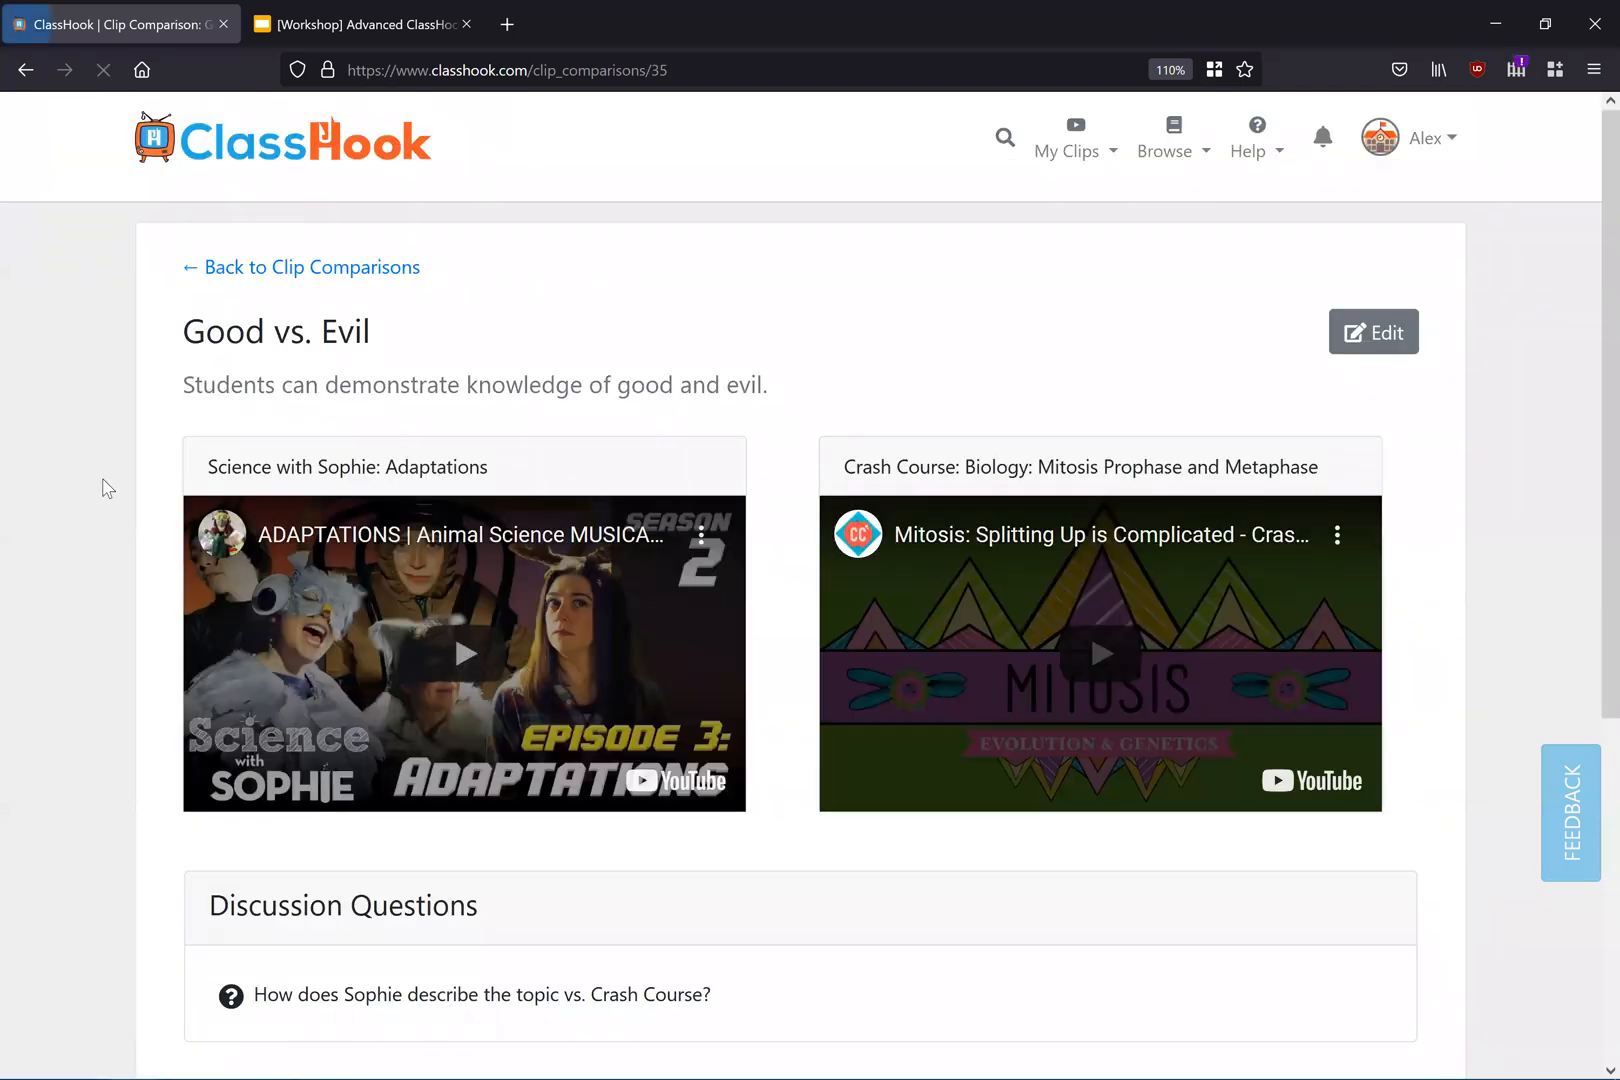
pyautogui.scroll(-3, 103, 488)
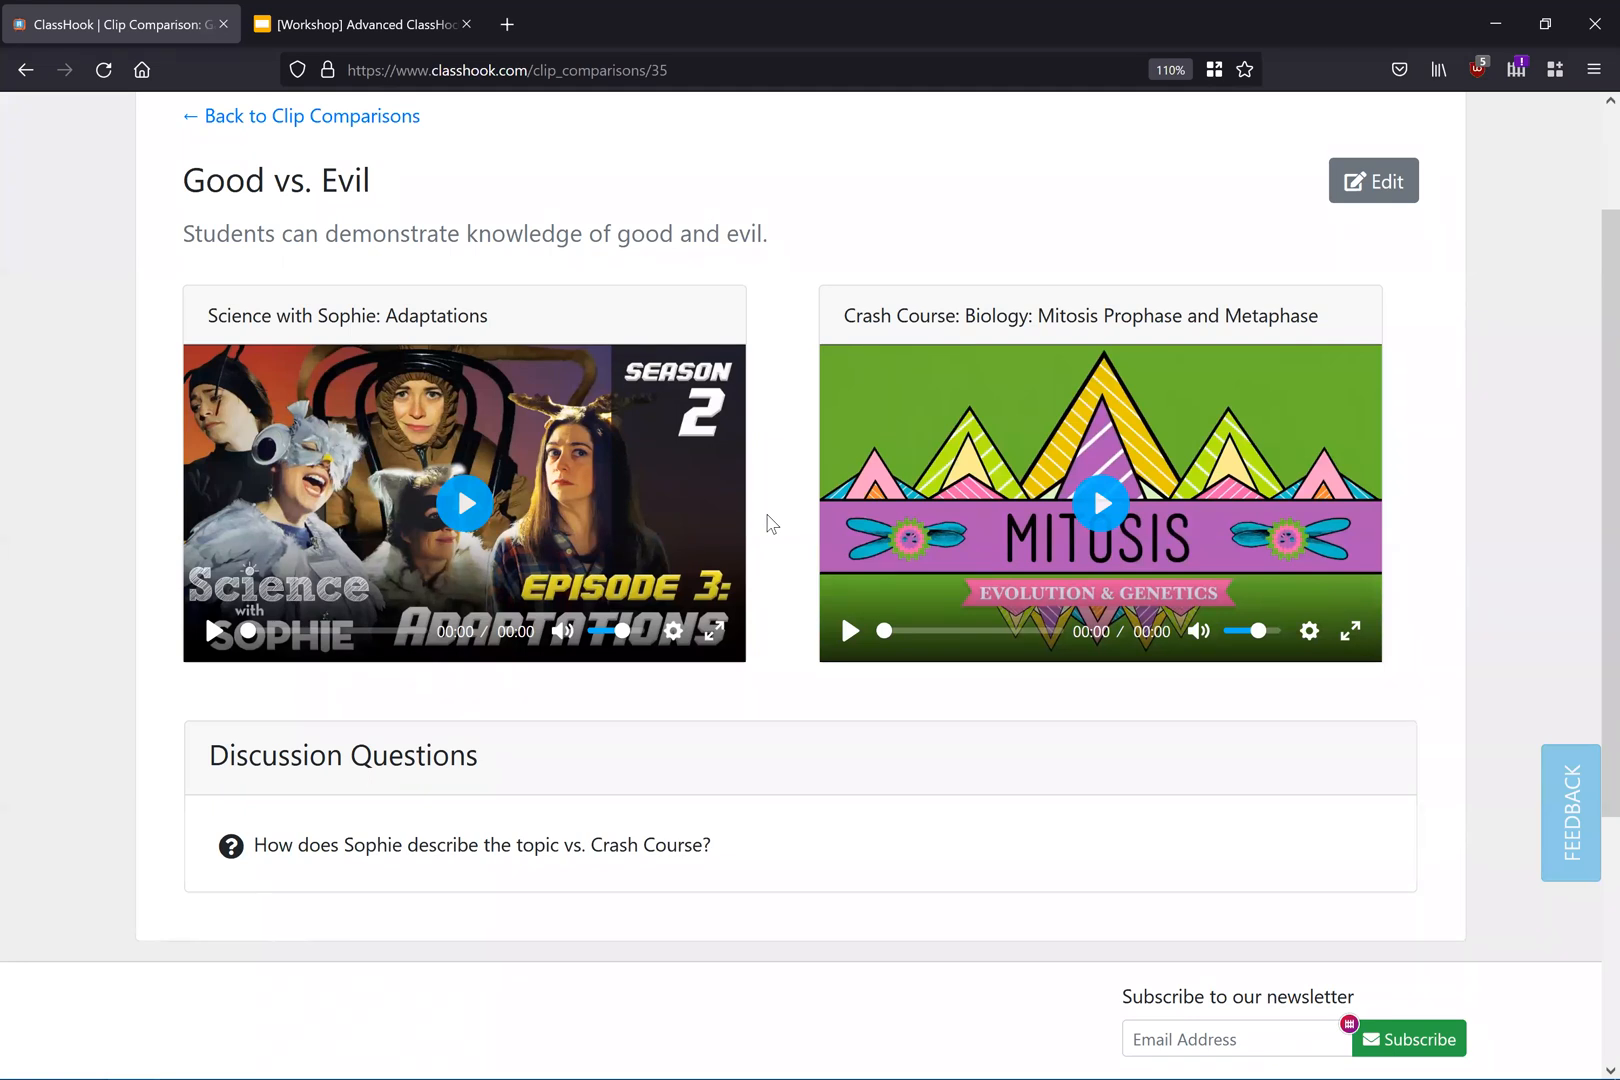
# Step: Return to the workshop slides and advance past the clip comparison slide to the More Tools slide
pyautogui.click(343, 20)
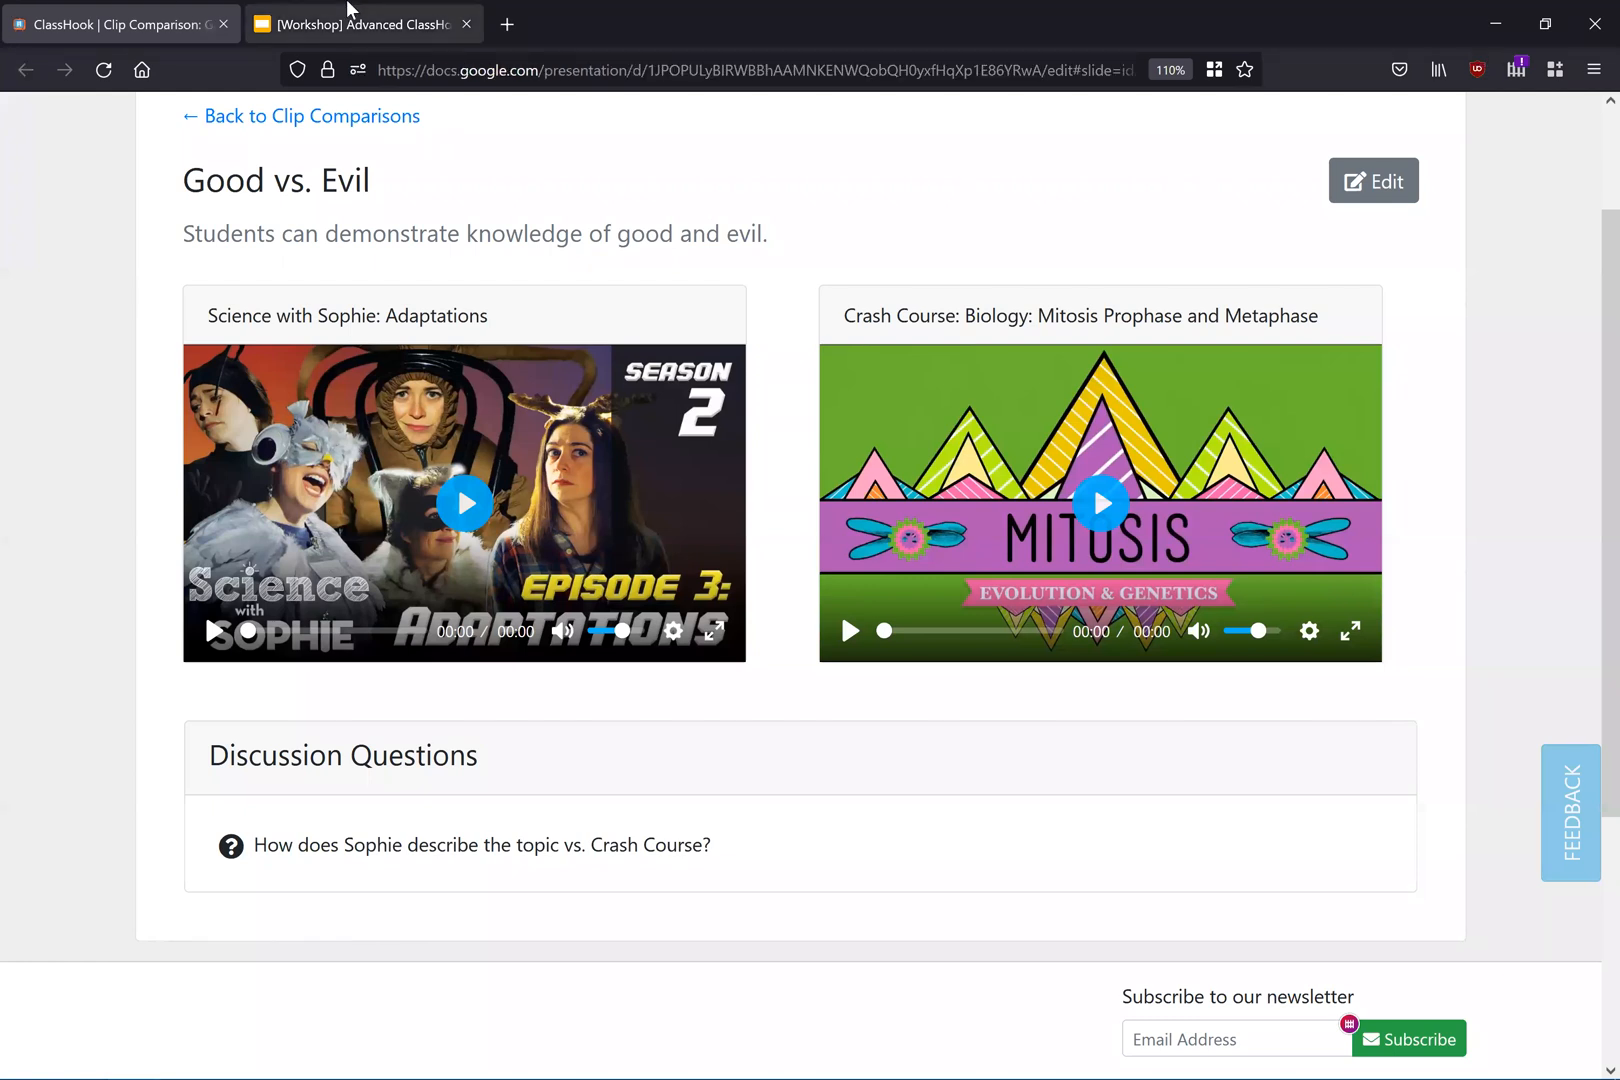
pyautogui.click(1345, 138)
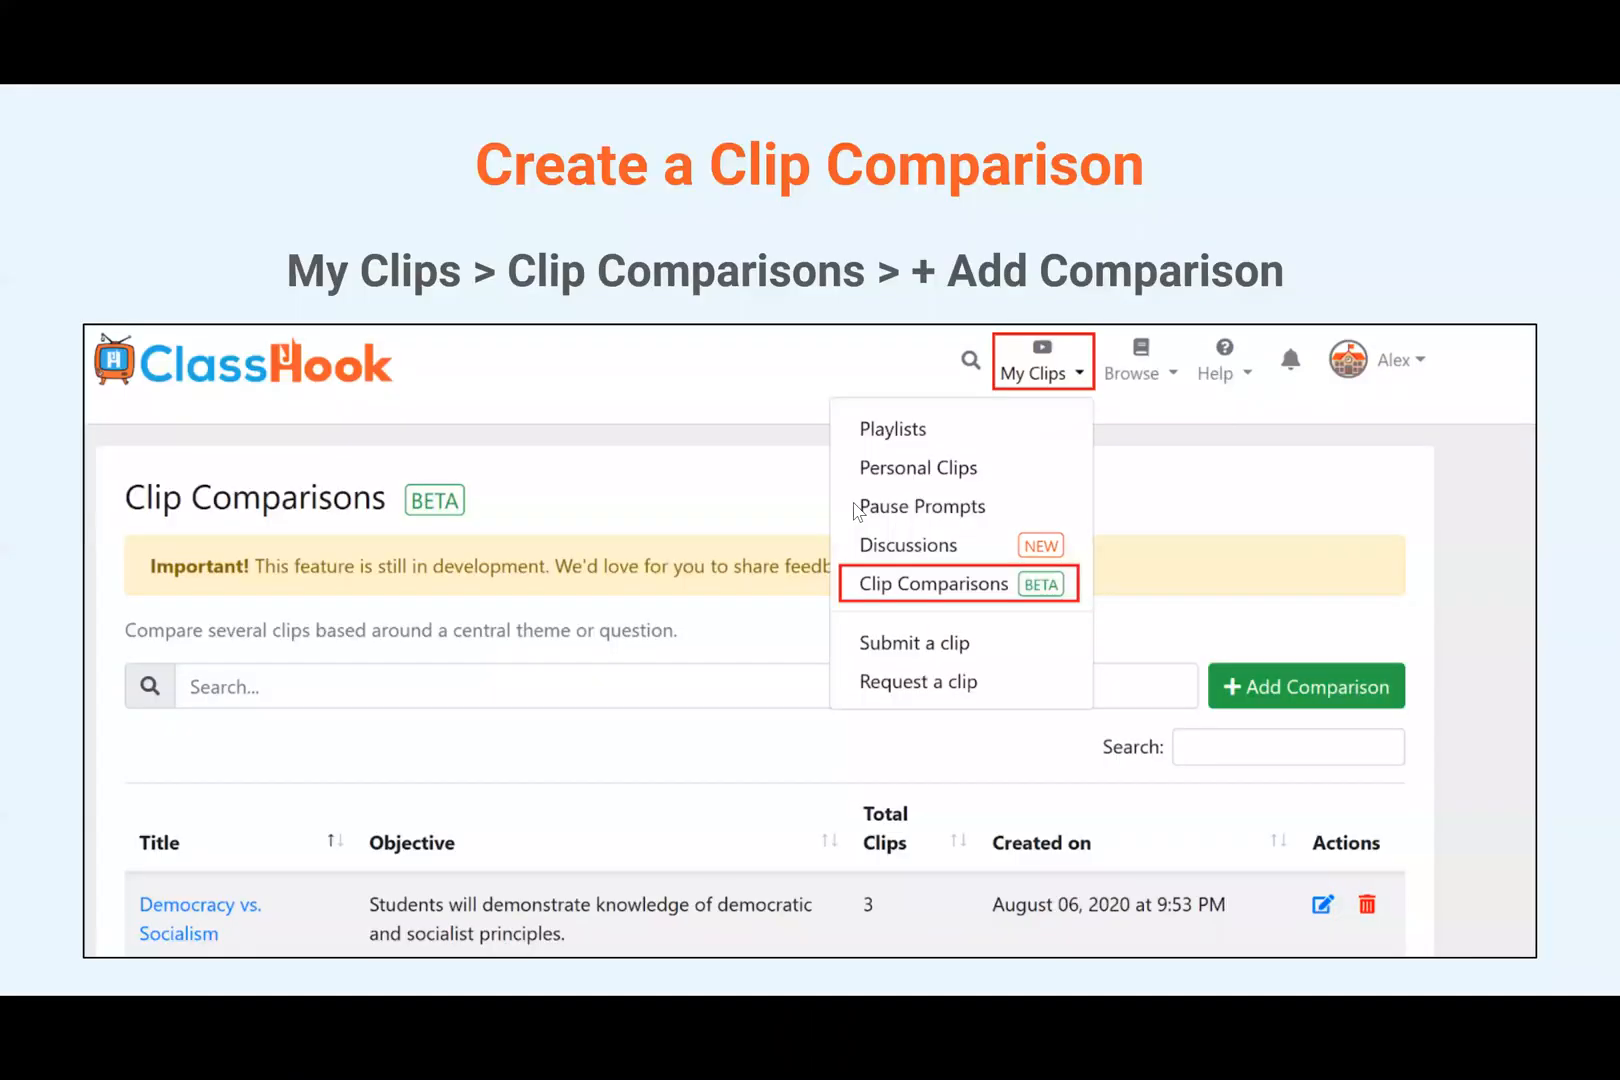
pyautogui.click(862, 512)
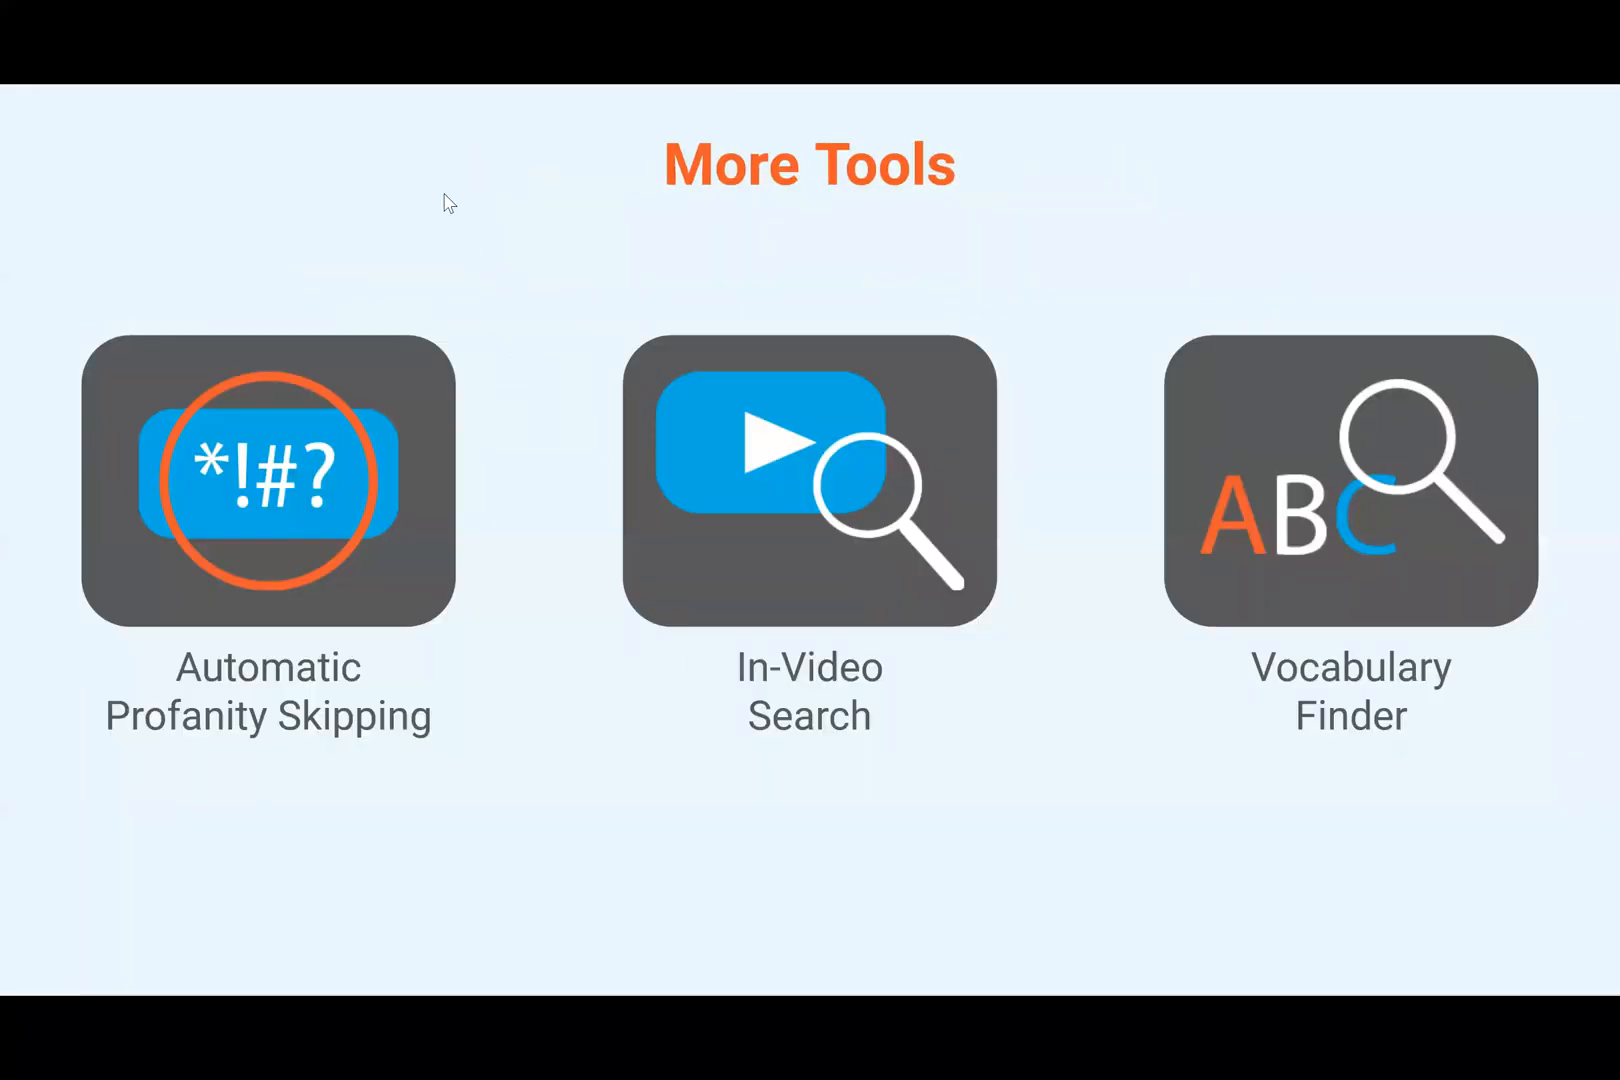